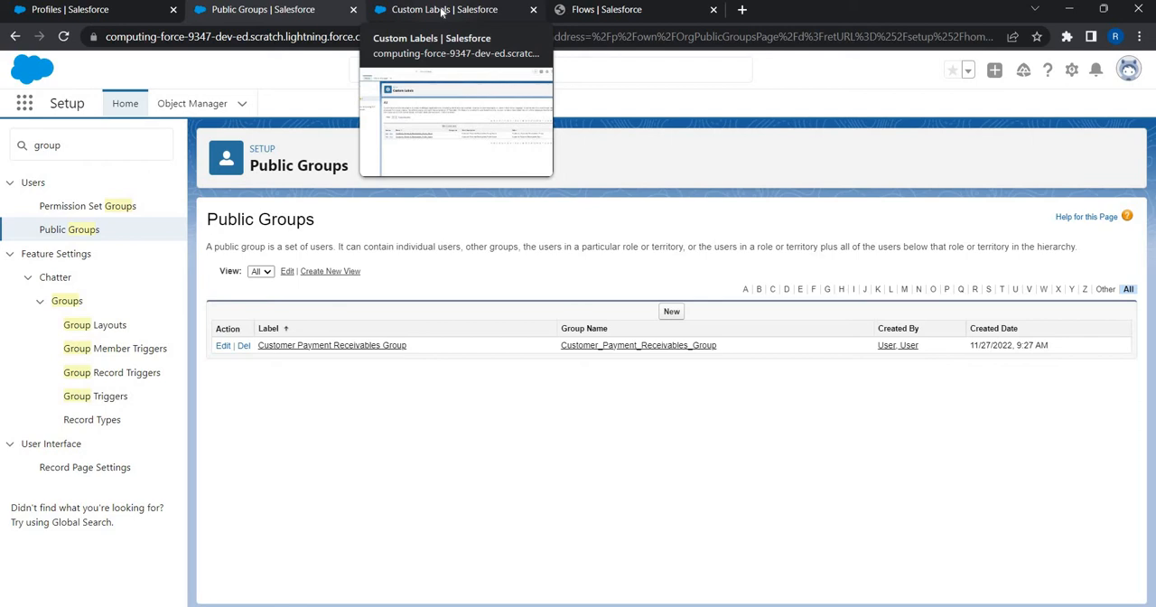
- Create a new Record-Triggered Flow from the Flows setup page
left_click(442, 11)
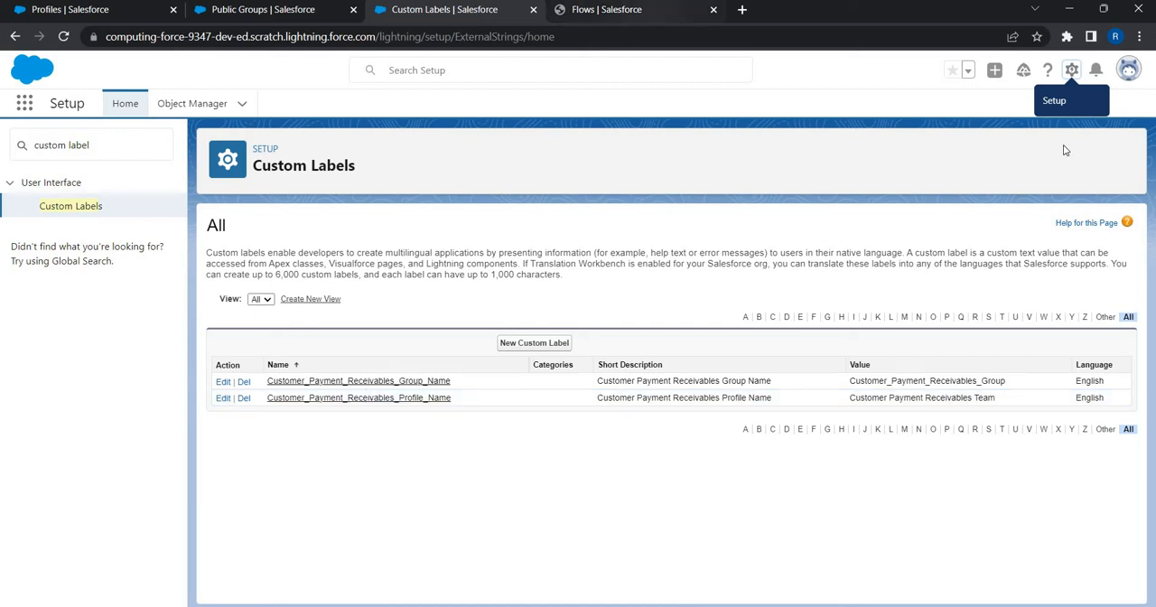
key("ctrl+Tab")
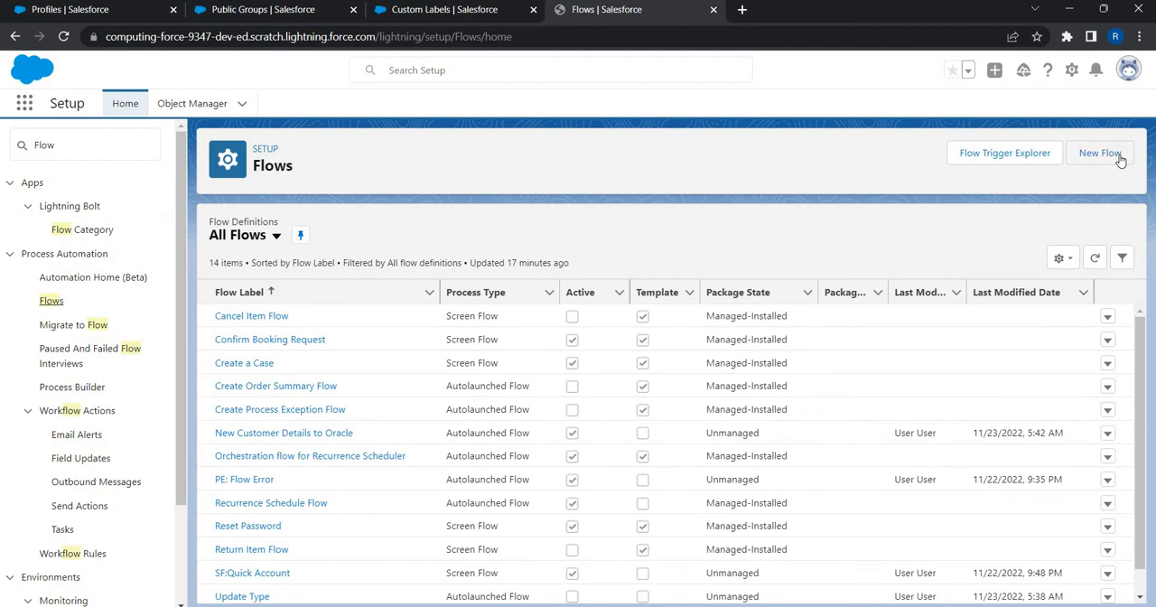
left_click(1100, 154)
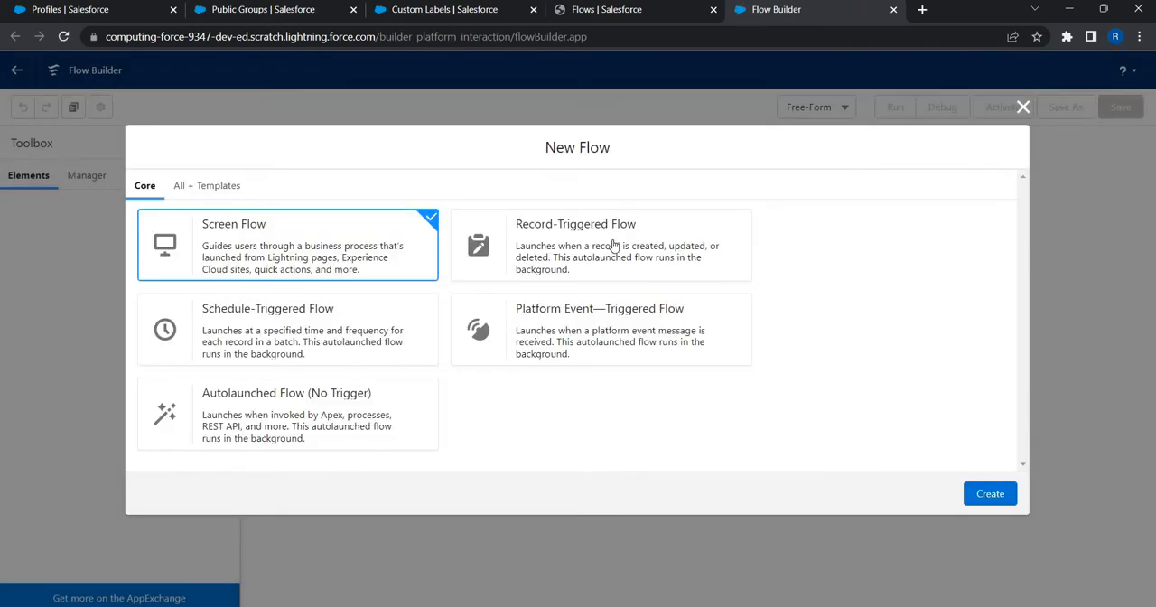
left_click(613, 243)
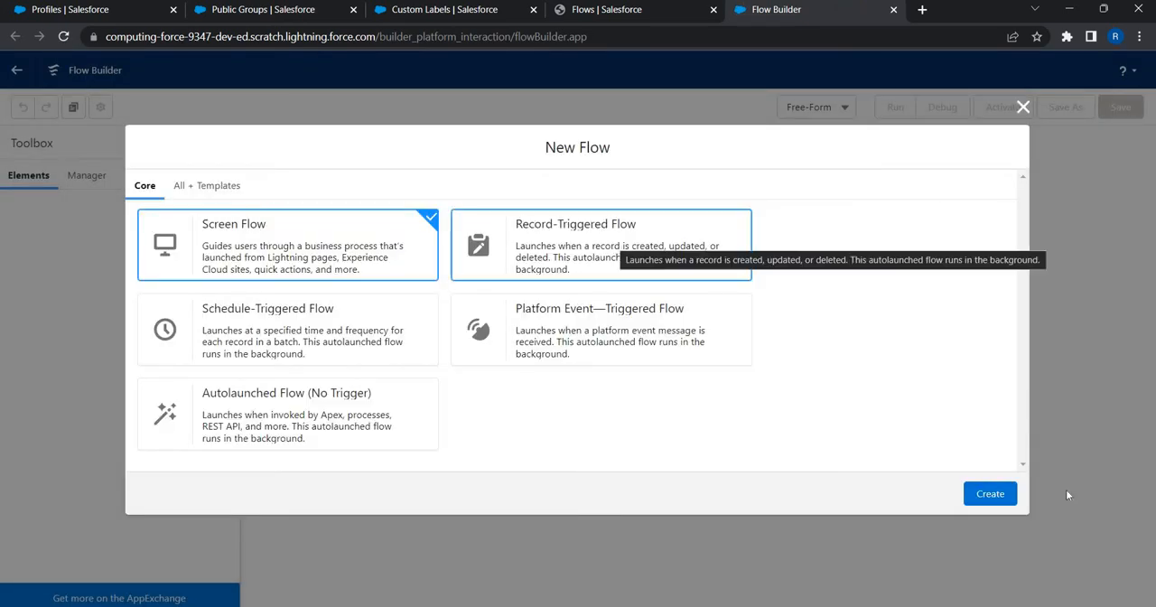
left_click(995, 494)
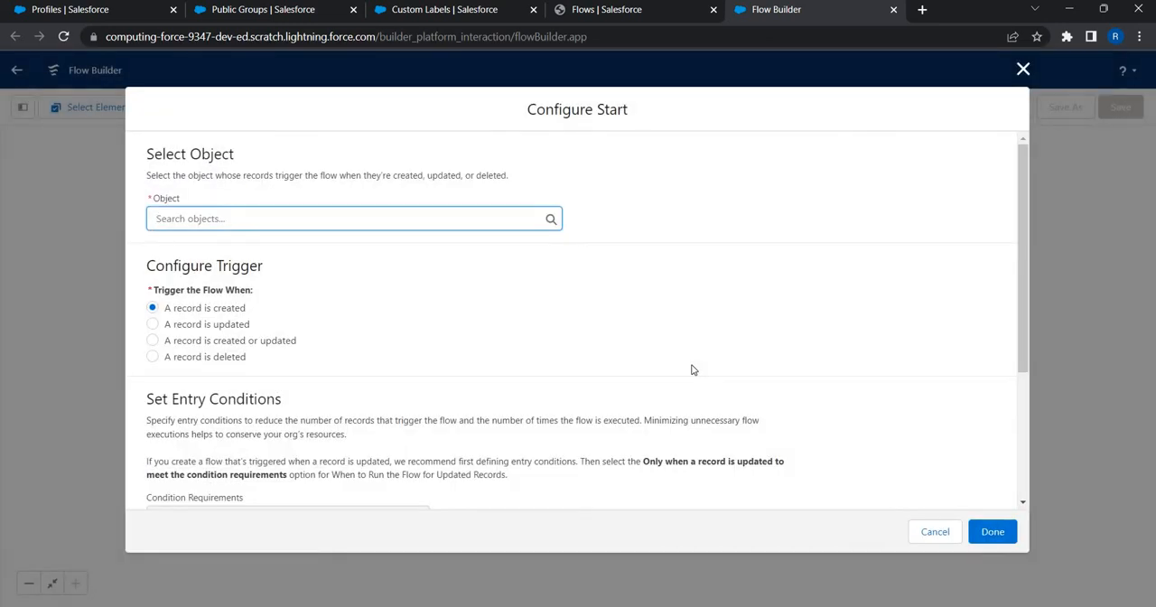
- Configure the flow start on the User object, triggered when a record is created or updated
type("user")
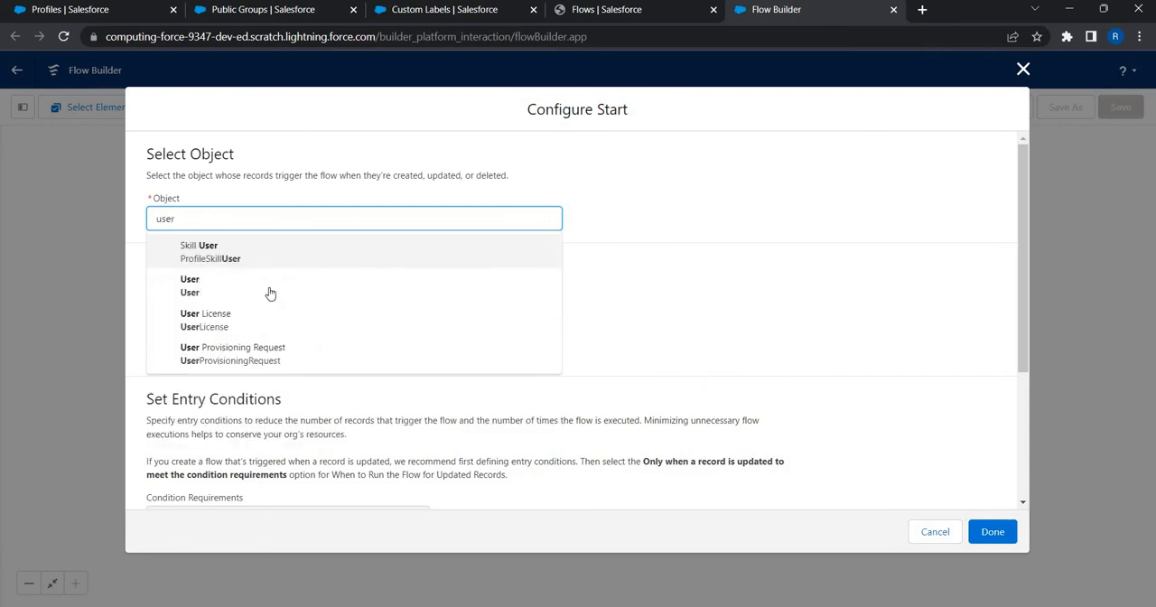
left_click(269, 291)
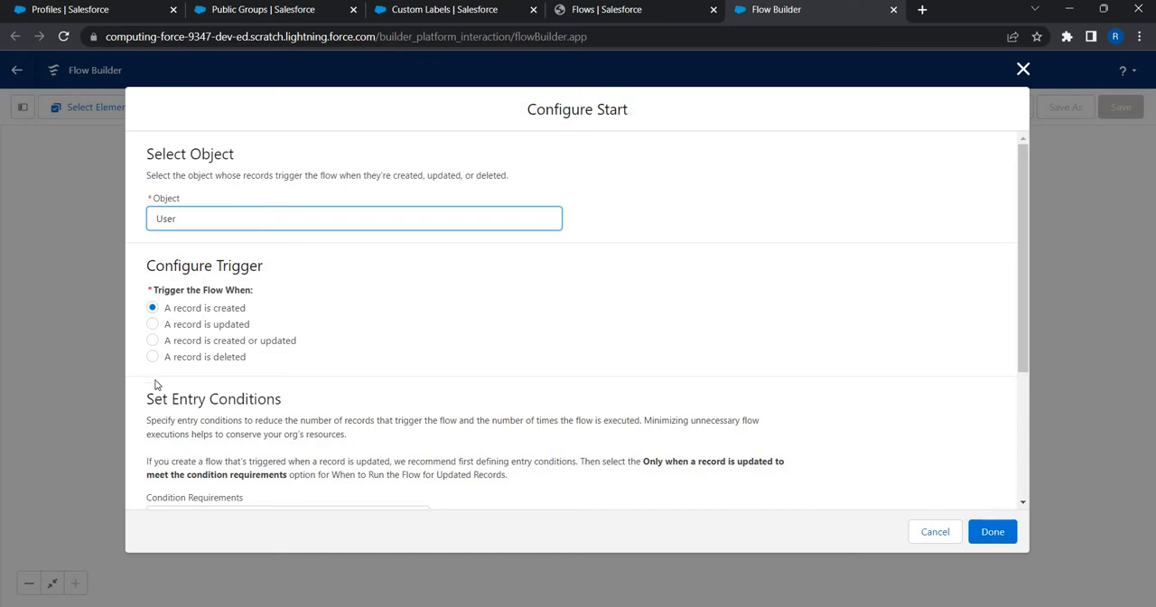
left_click(221, 344)
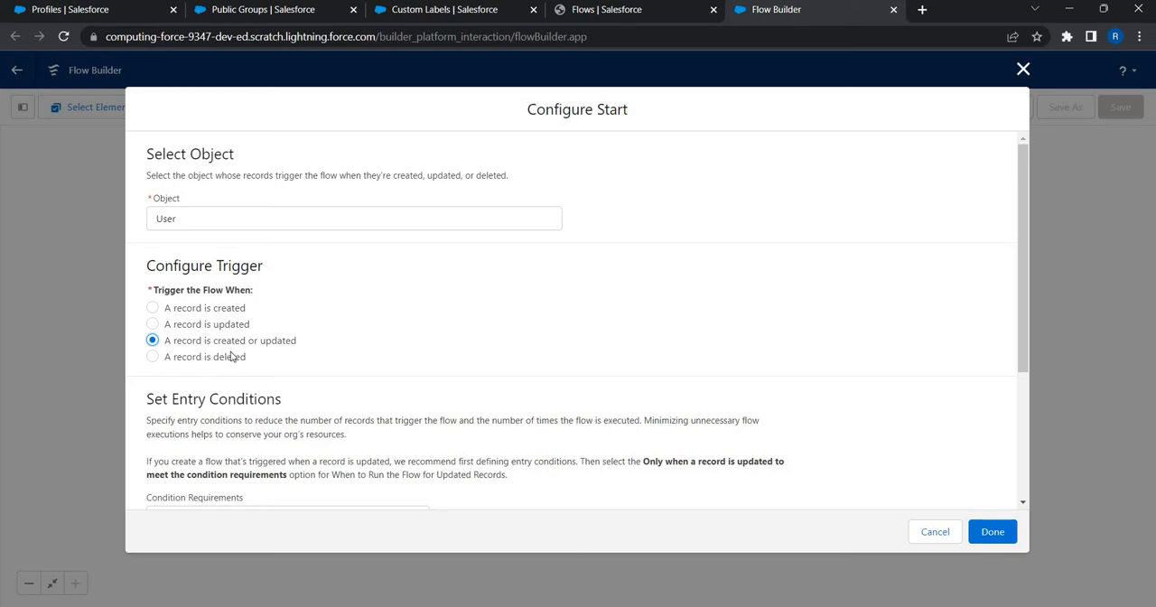
scroll(262, 261, "down", 2)
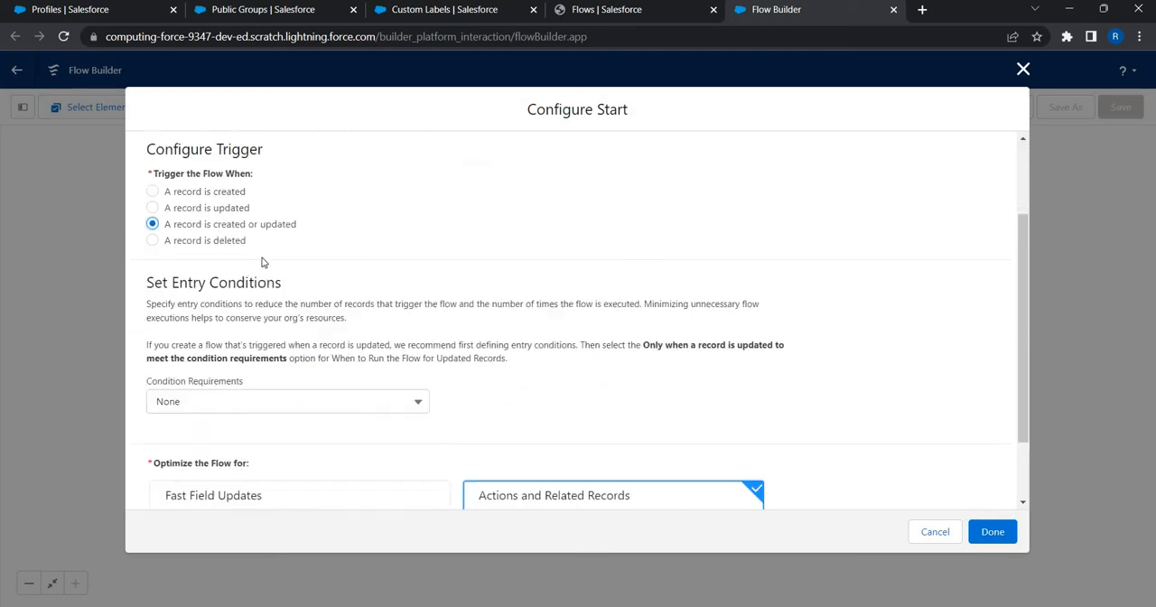
scroll(557, 421, "down", 1)
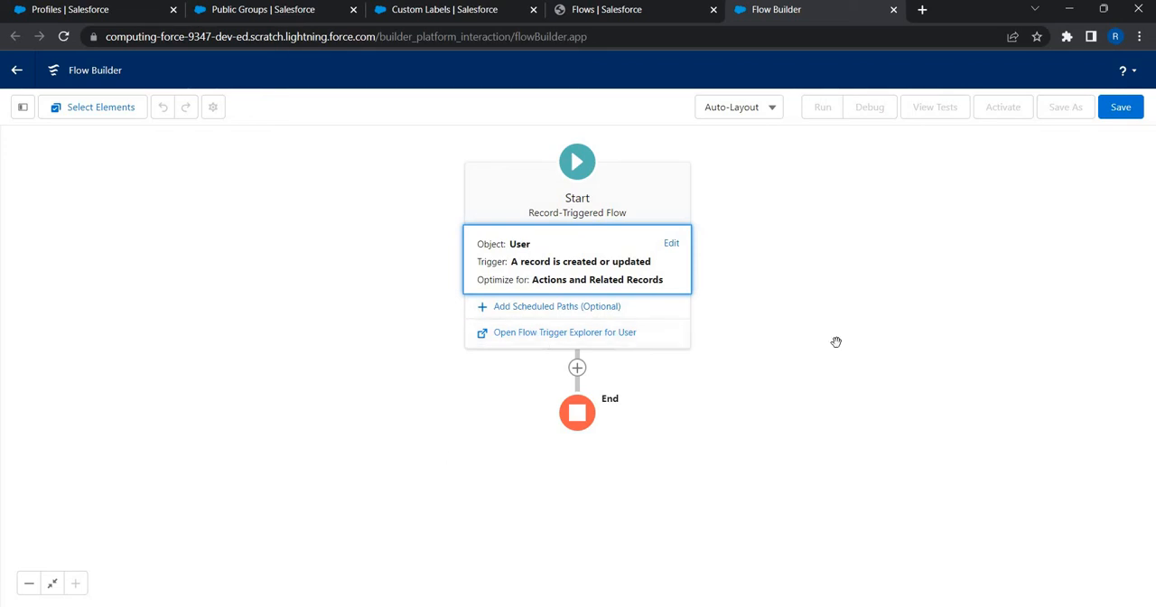
- Start a new Formula resource with the API name IsNewUserRecord
left_click(25, 112)
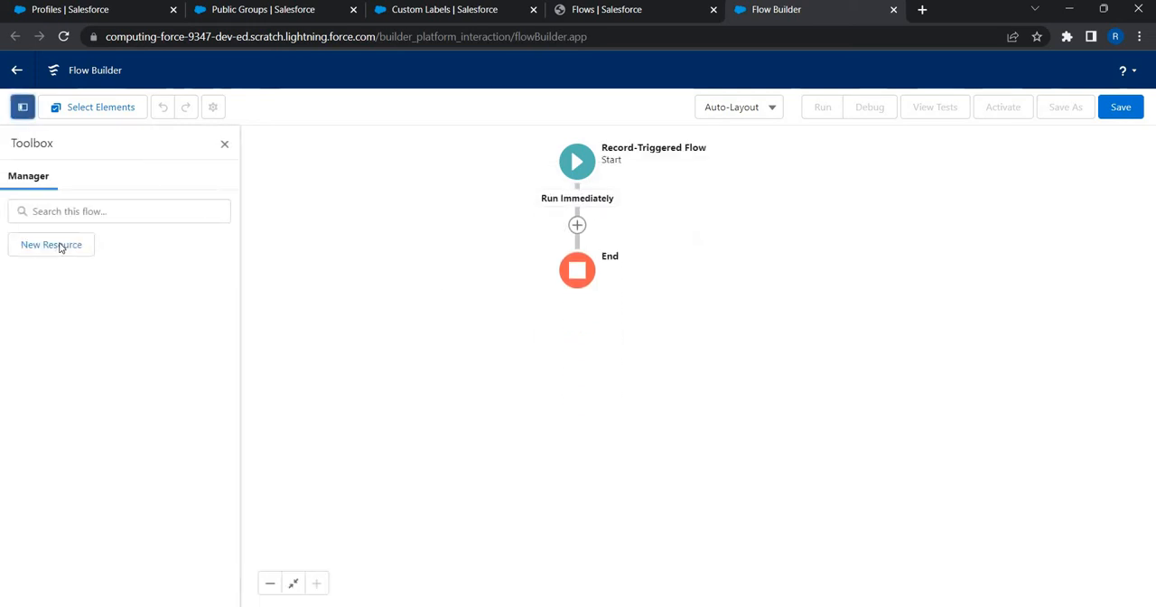
left_click(51, 244)
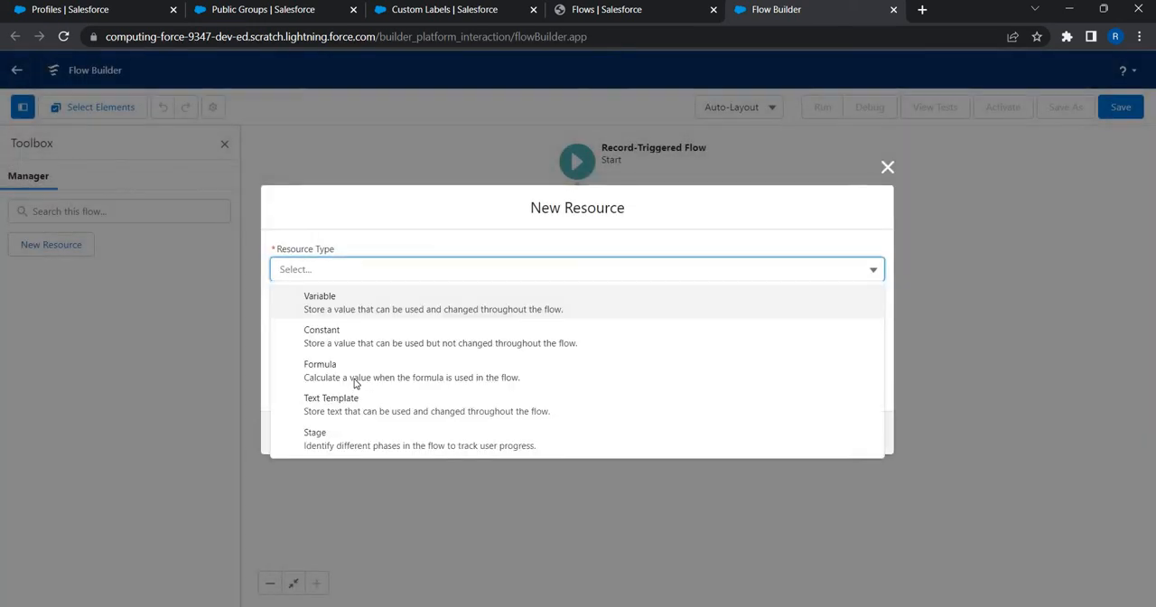
left_click(354, 374)
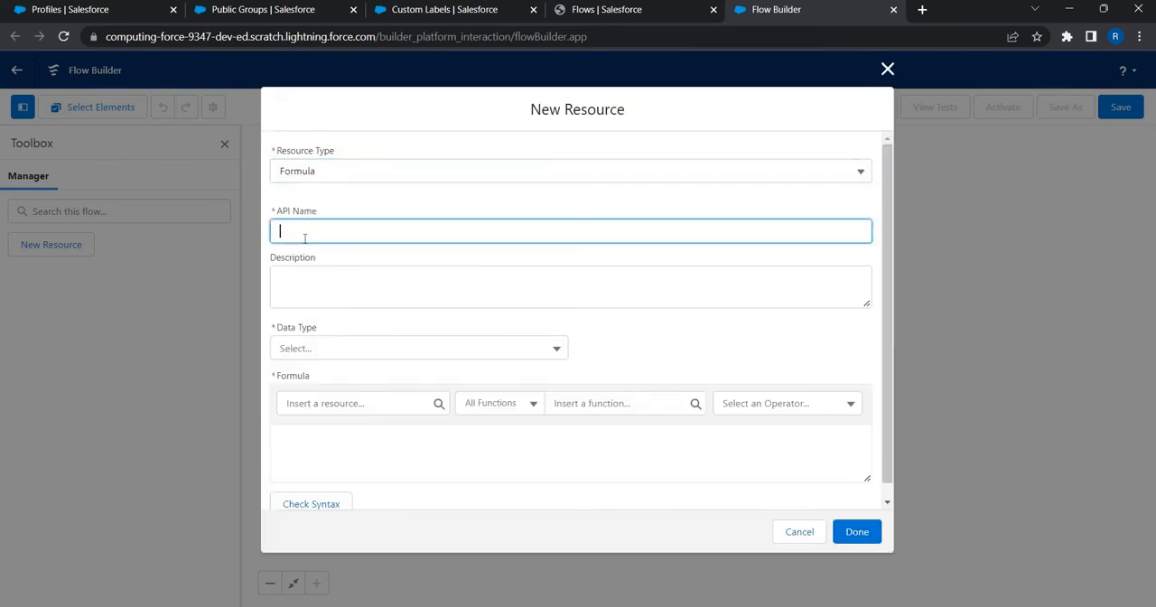
type("IsNewUserRecord")
key("Tab")
key("Tab")
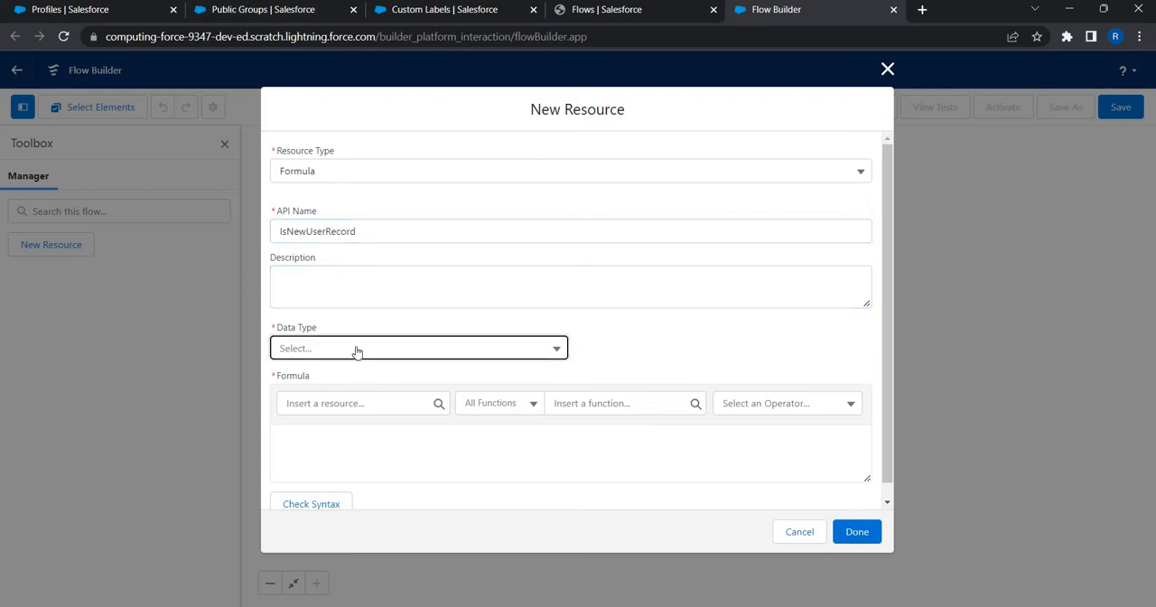
- Set the formula resource's data type to Boolean
left_click(357, 352)
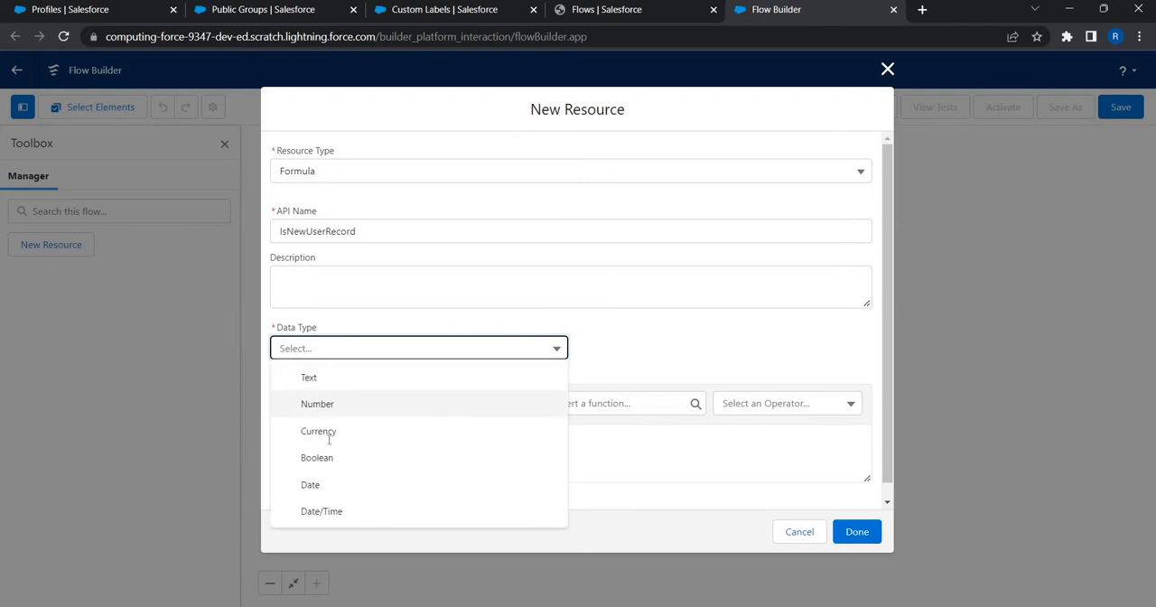
key("Down")
key("Down")
key("Return")
- Insert the ISNEW() function as the formula, check its syntax and finish the resource
left_click(612, 402)
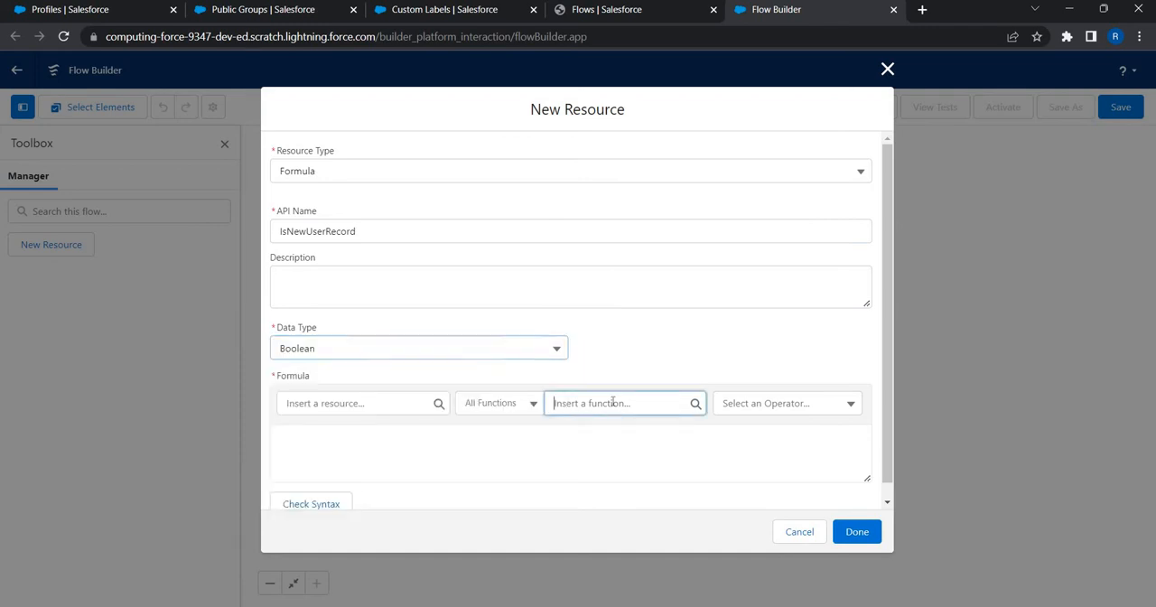
type("IsNew")
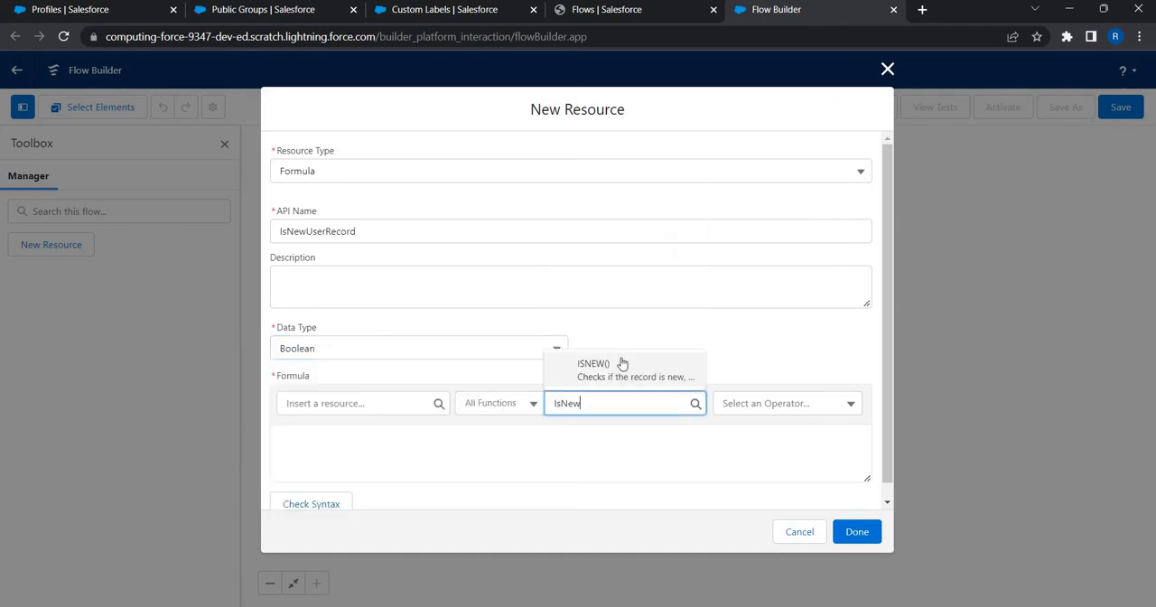
left_click(623, 364)
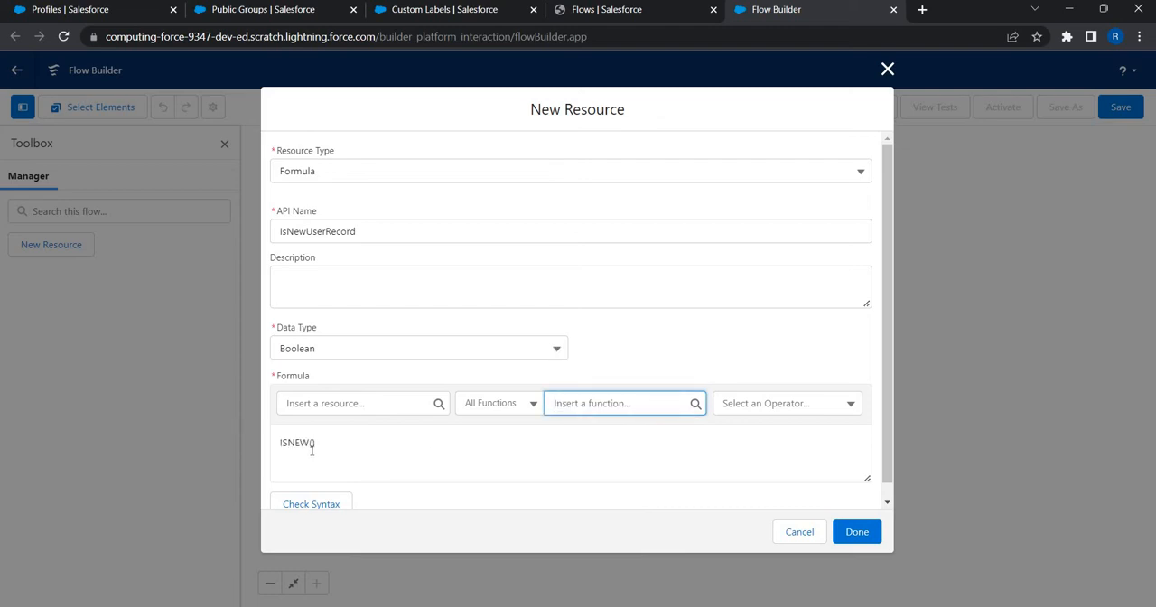
left_click(310, 503)
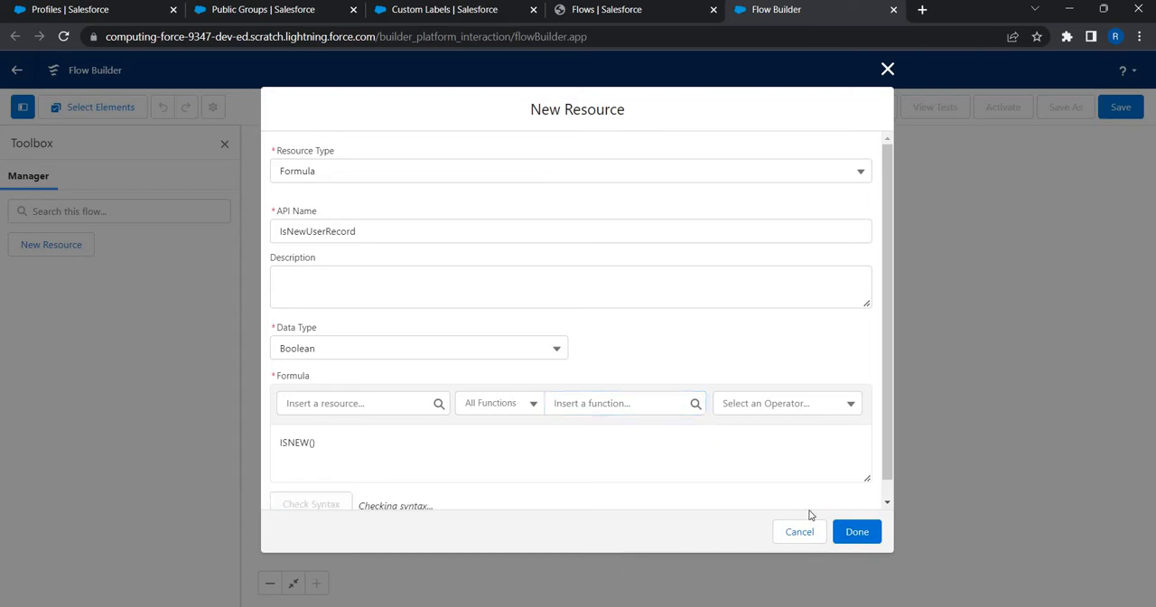
left_click(854, 532)
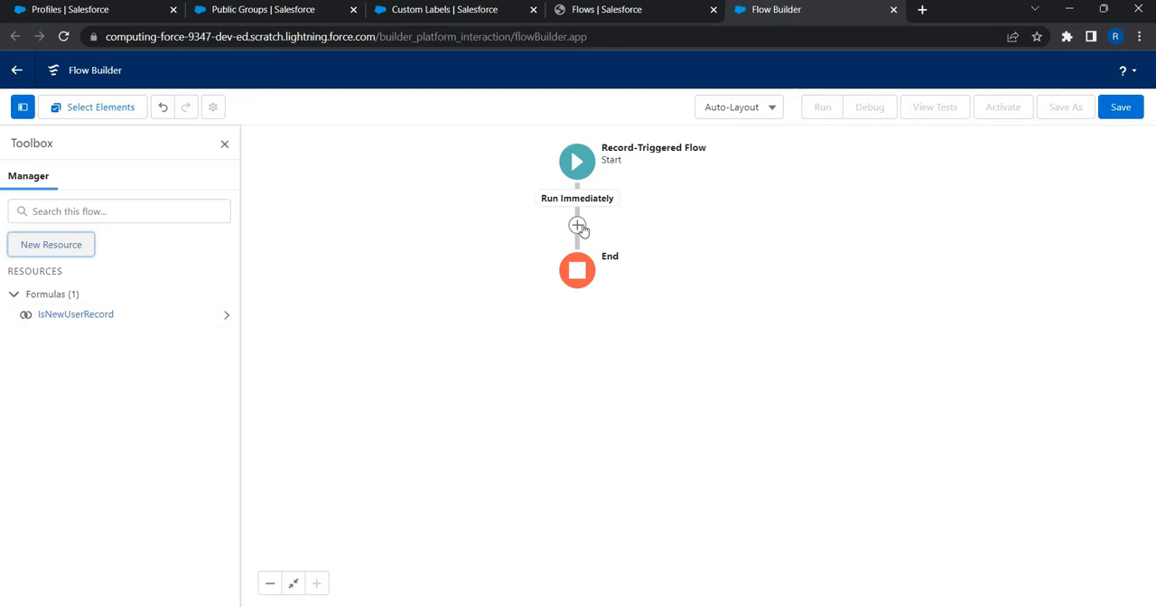
- Add a Decision element between the flow's start and end, labelled New Vs Existing
left_click(578, 225)
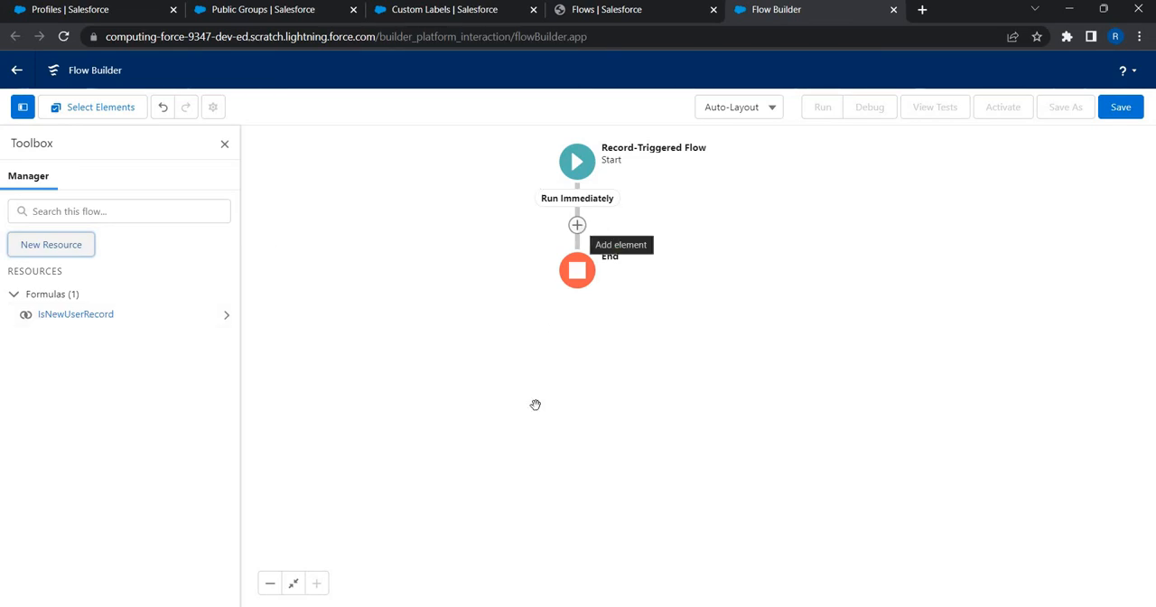
scroll(539, 452, "down", 2)
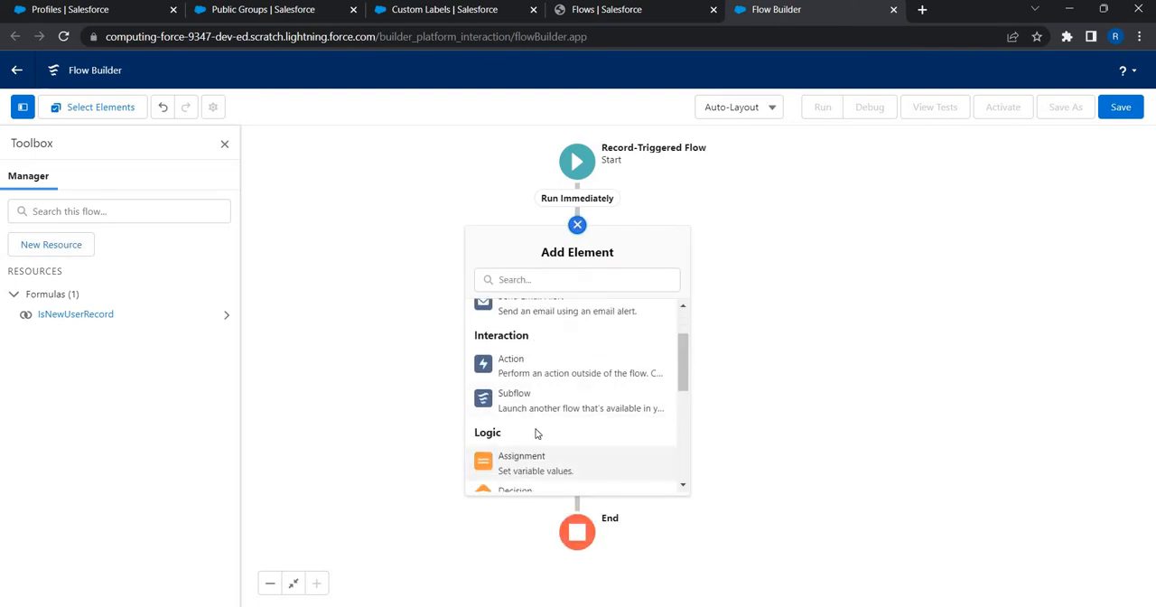
scroll(534, 434, "down", 1)
left_click(533, 423)
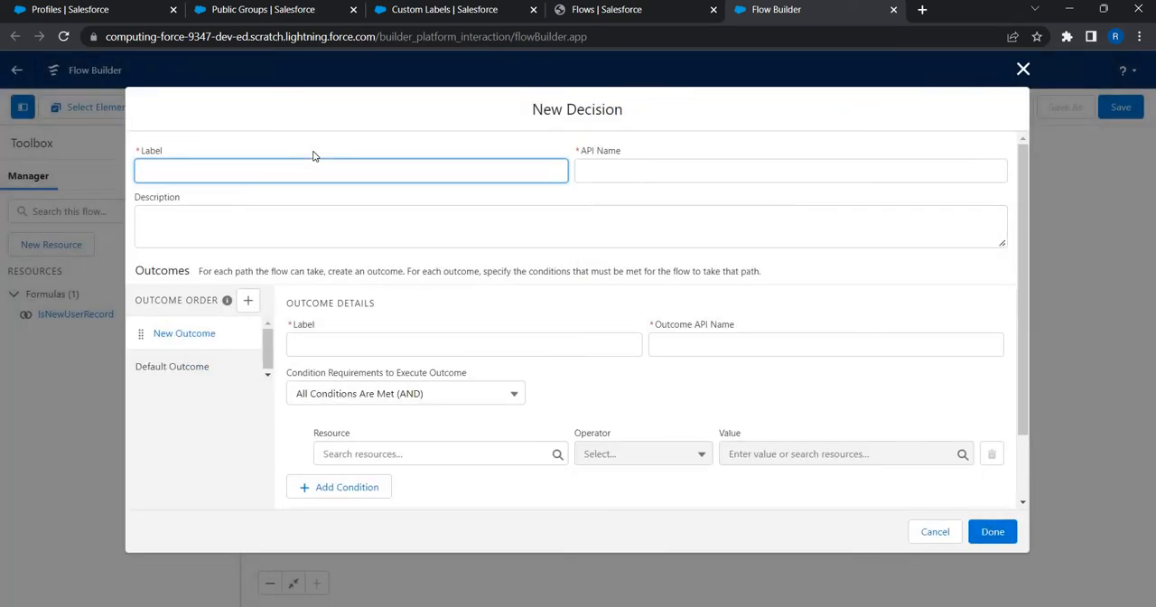
type("New Vs  Existing")
key("Tab")
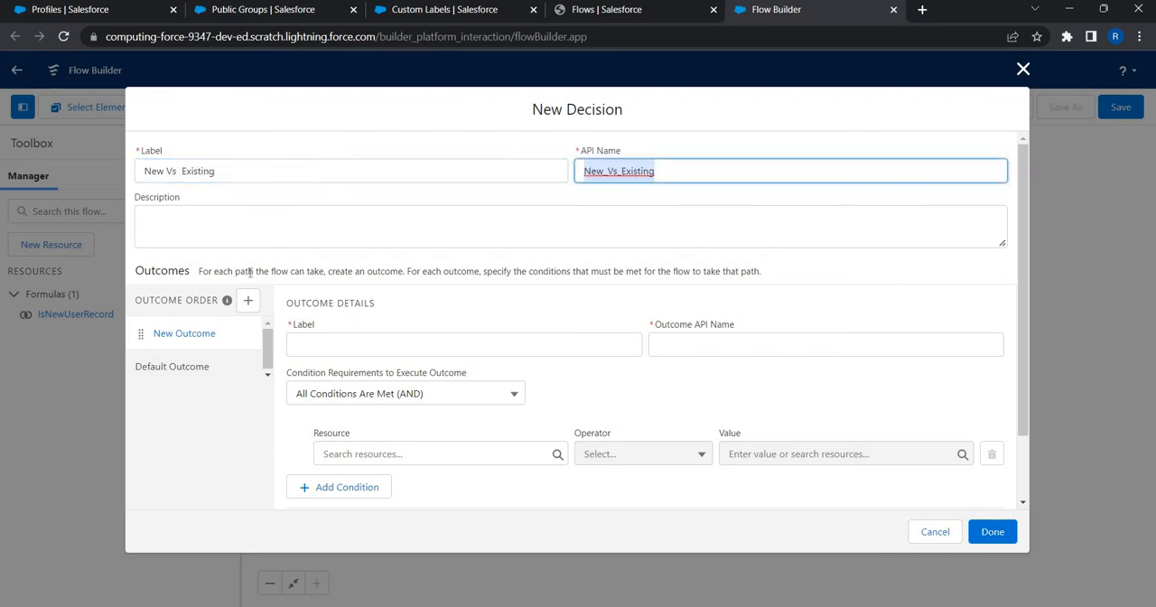
- Define the decision's first outcome as New, with the condition IsNewUserRecord Equals True
left_click(369, 338)
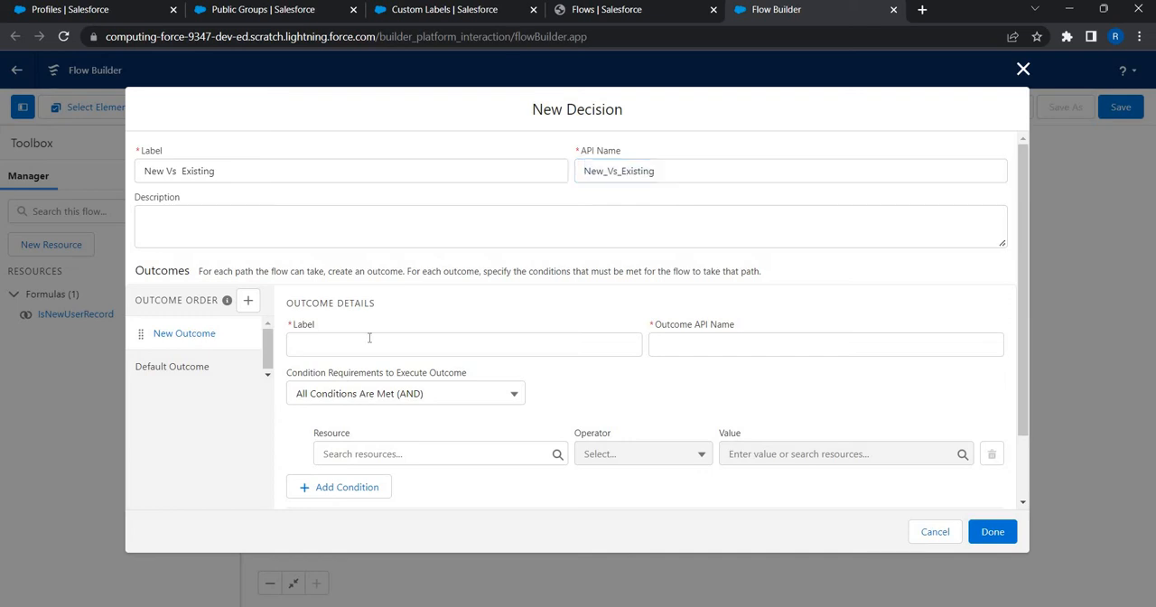
type("New")
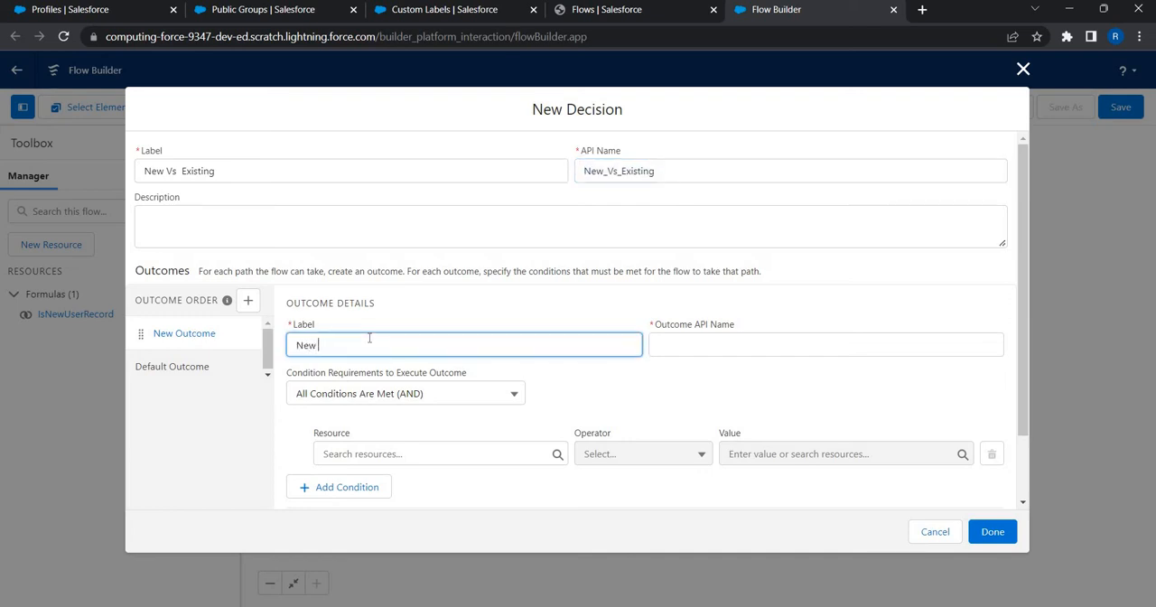
scroll(392, 374, "down", 2)
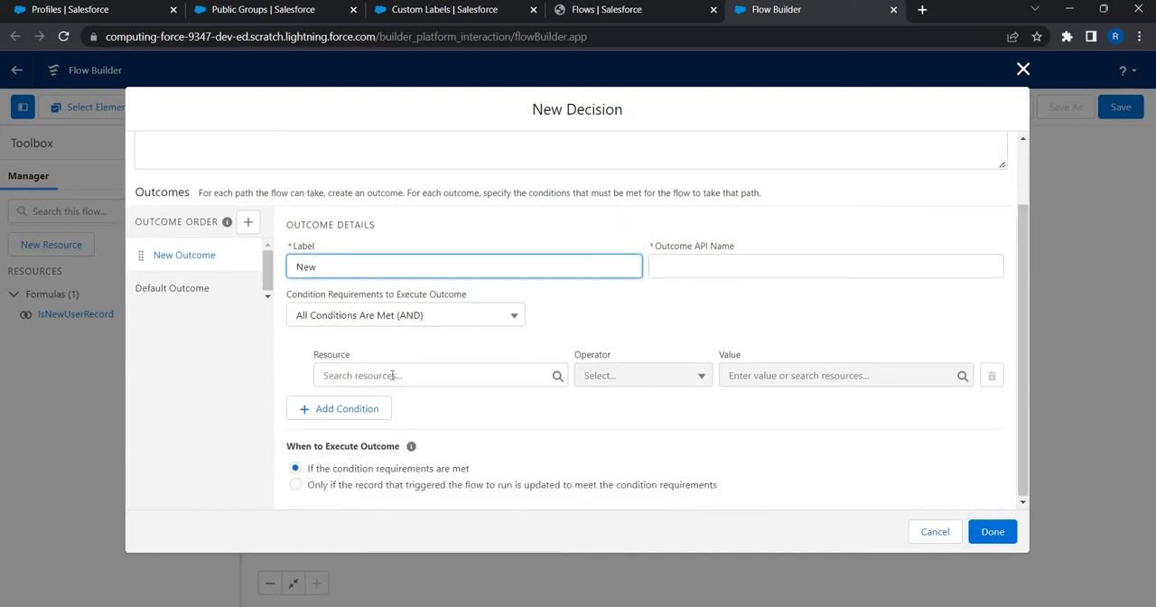
left_click(392, 373)
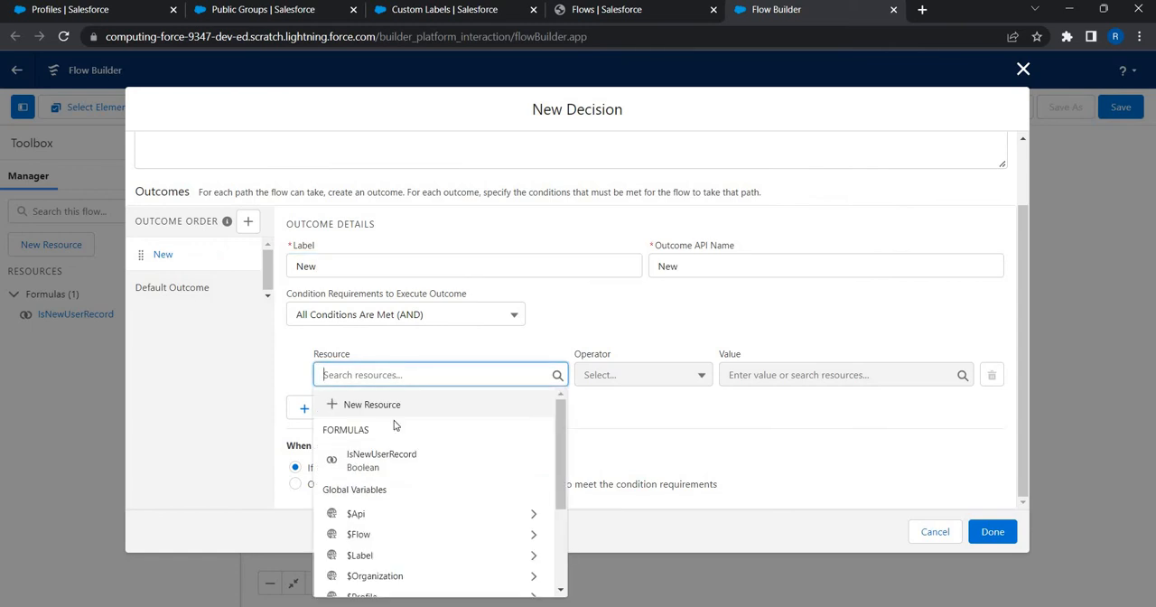
left_click(402, 460)
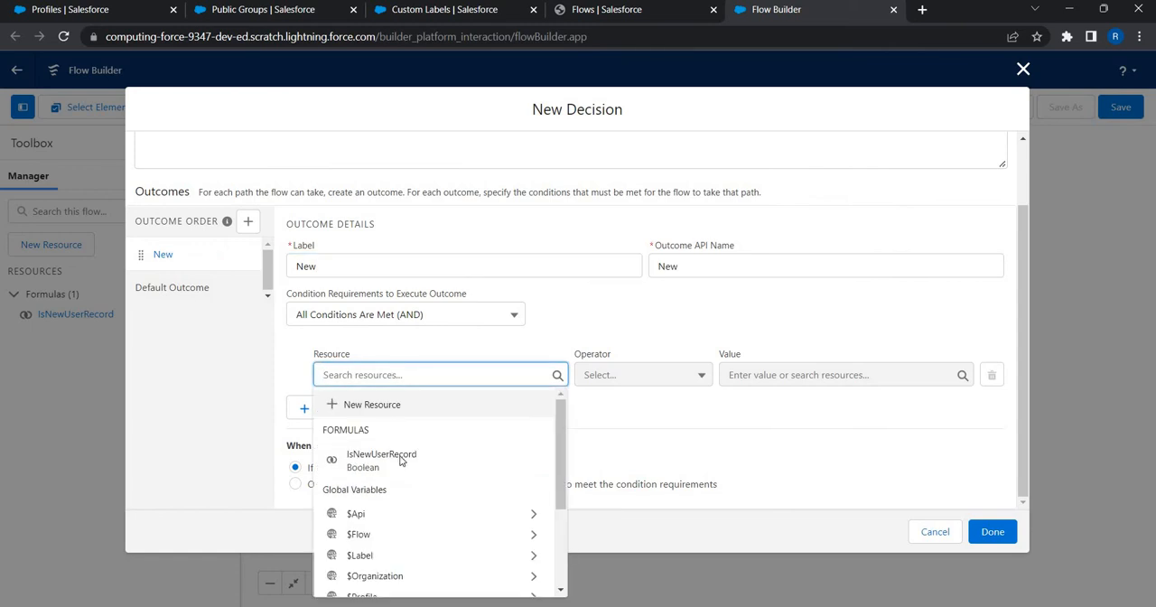
left_click(783, 377)
type("tr")
key("Return")
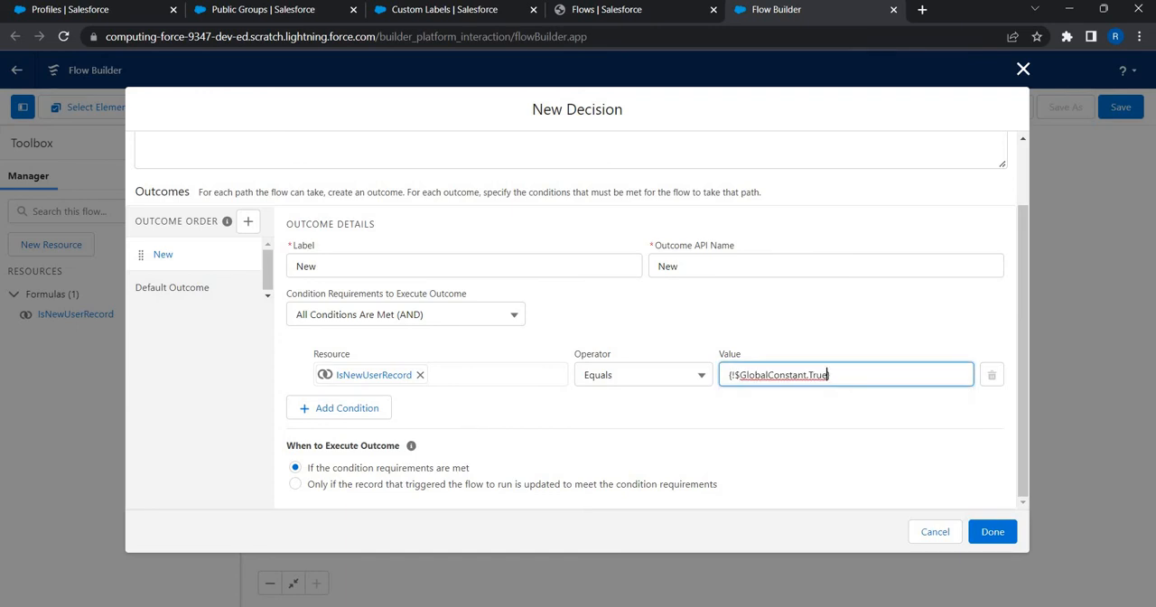
- Rename the default outcome to Existing and finish the decision
left_click(172, 287)
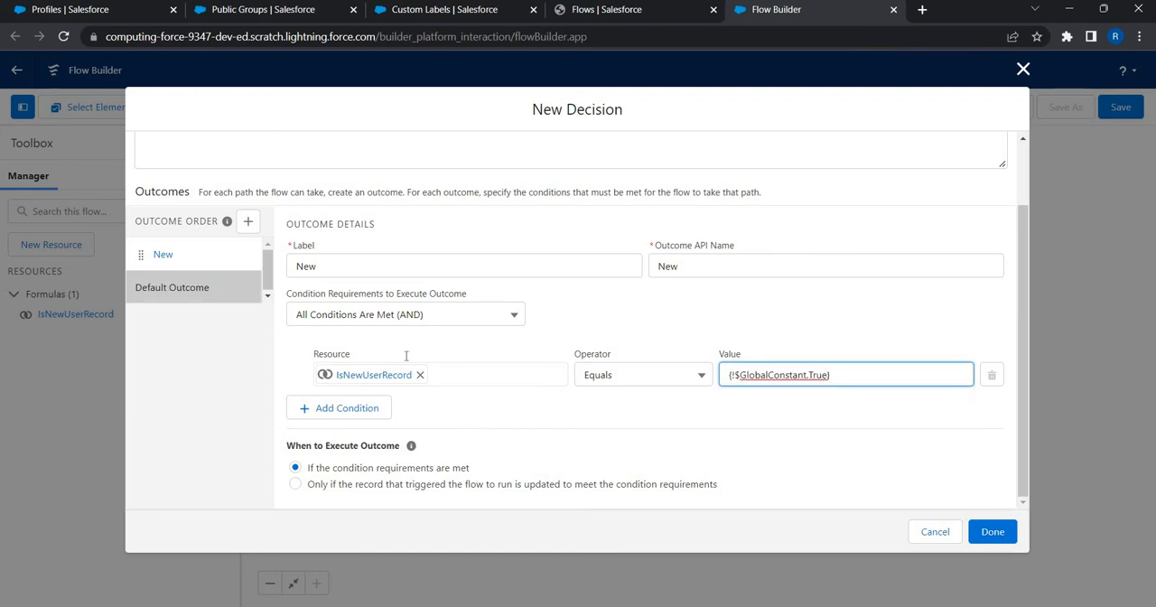
triple_click(406, 355)
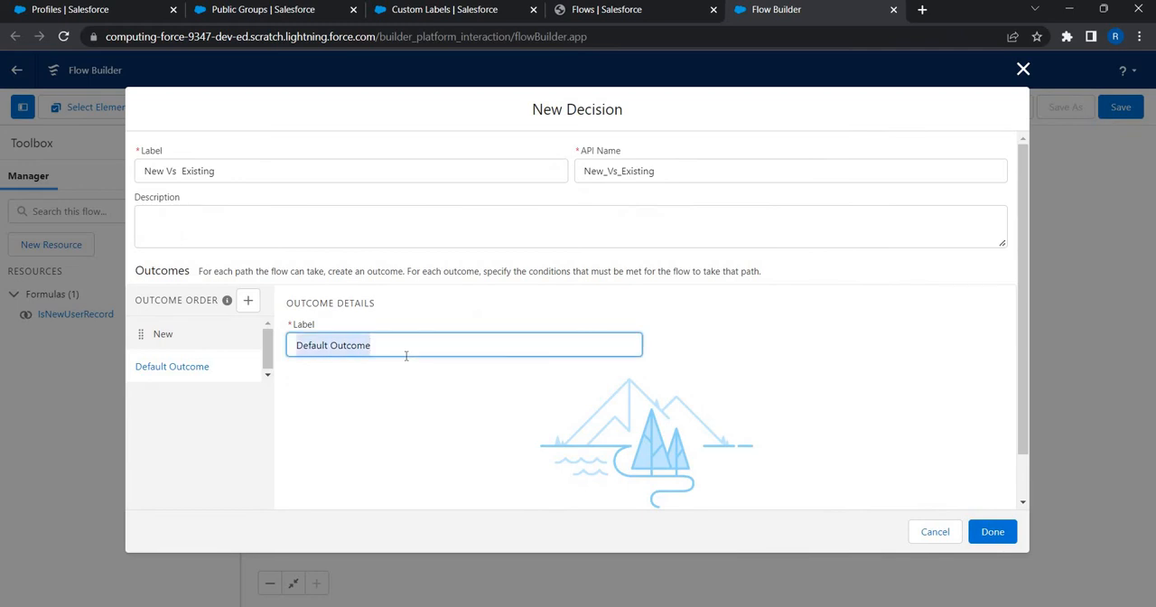
type("Existing")
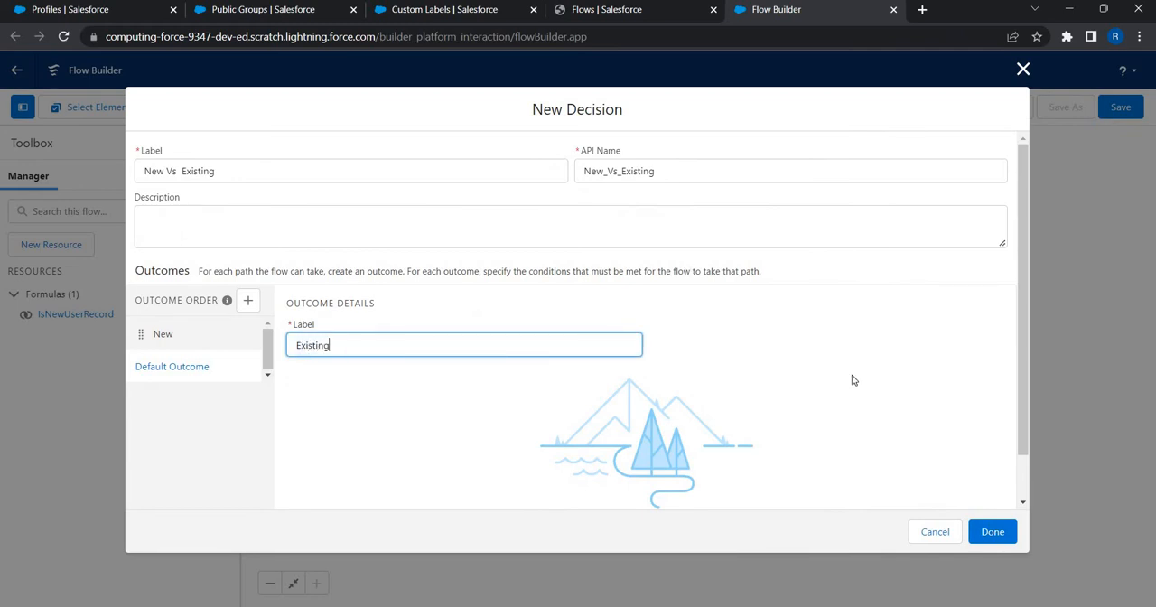
left_click(1044, 491)
left_click(998, 536)
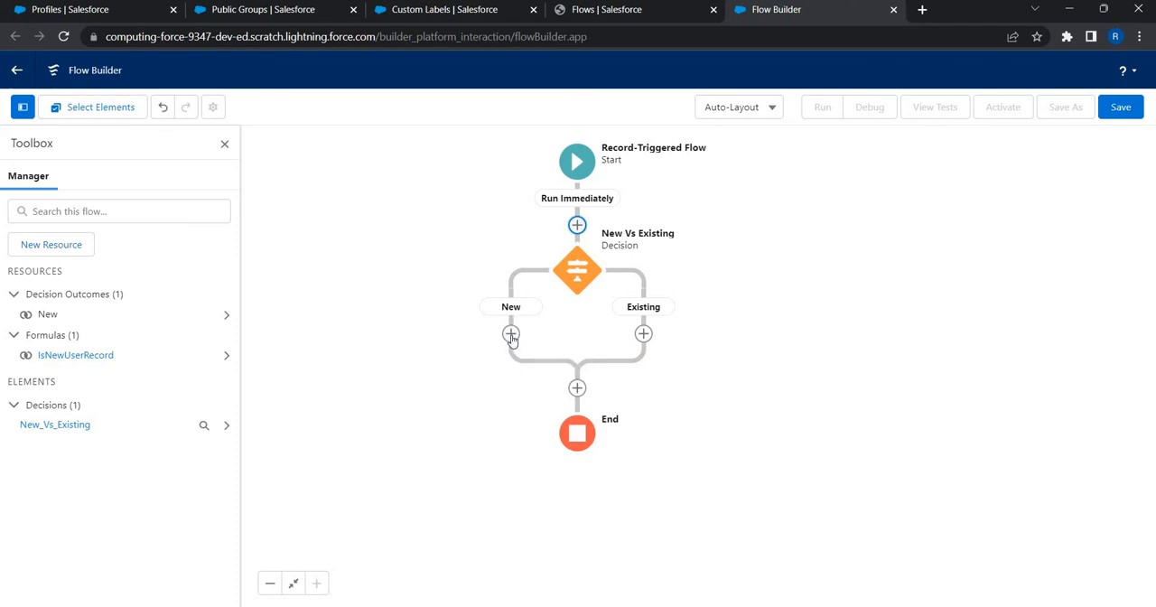
- Start saving the flow, labelling it Record Triggered Flow | User Controller Flow with the spelling of Triggered corrected
left_click(1120, 110)
left_click(374, 283)
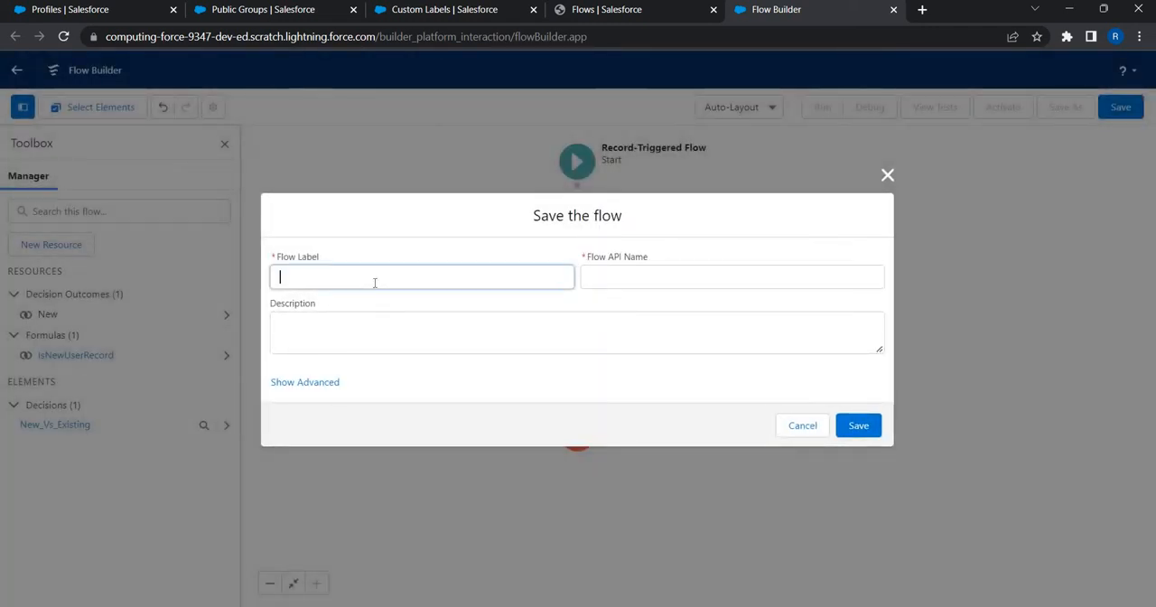
type("Record ")
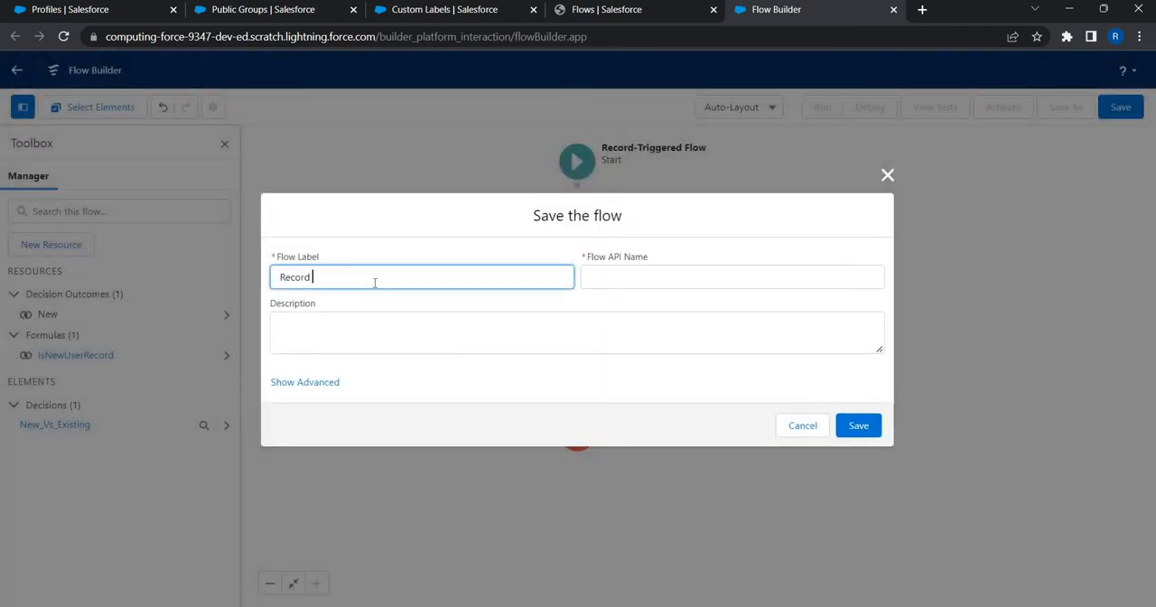
type("Trigerred Flow | User")
right_click(326, 282)
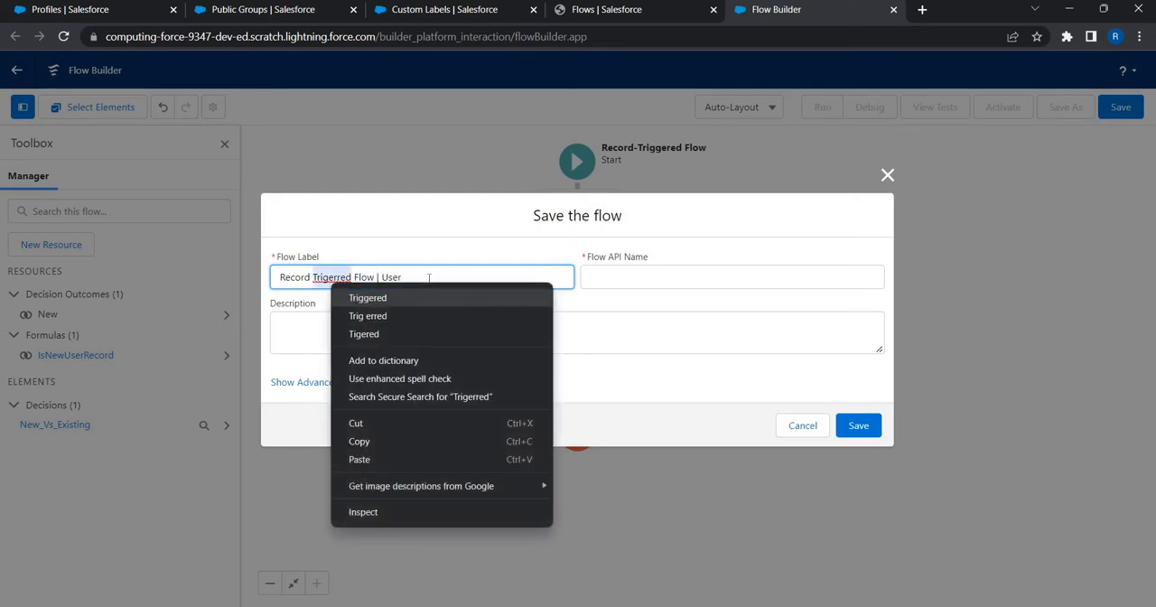
left_click(367, 300)
left_click(429, 278)
type("Controlle")
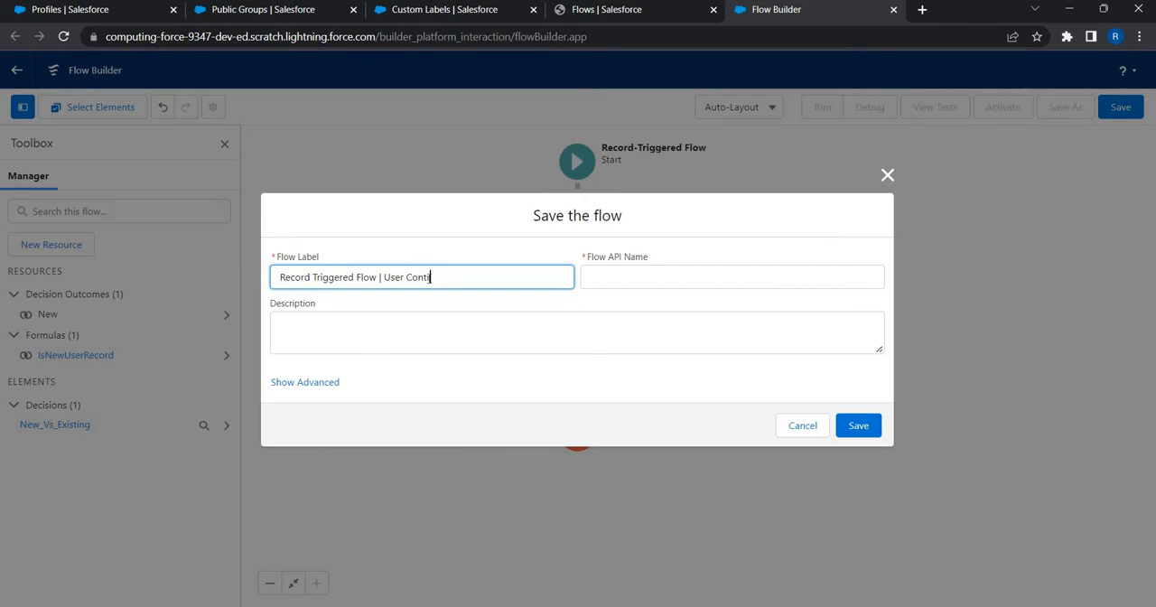
type("r")
type("ow")
key("Tab")
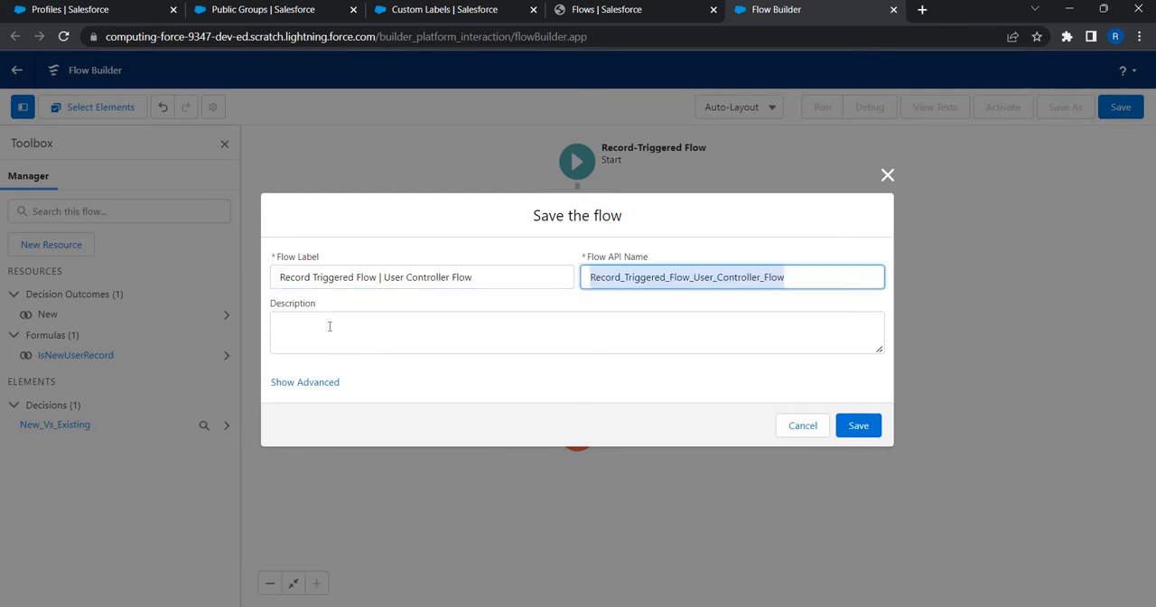
- Review the advanced save settings and save the flow
left_click(307, 381)
scroll(382, 421, "down", 5)
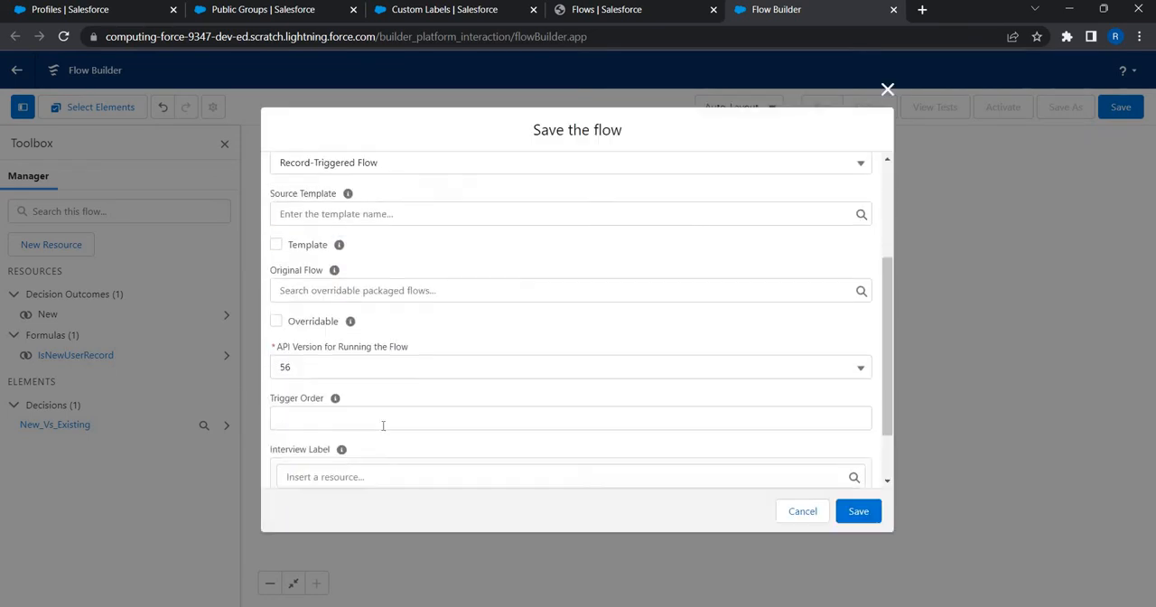
scroll(593, 431, "down", 1)
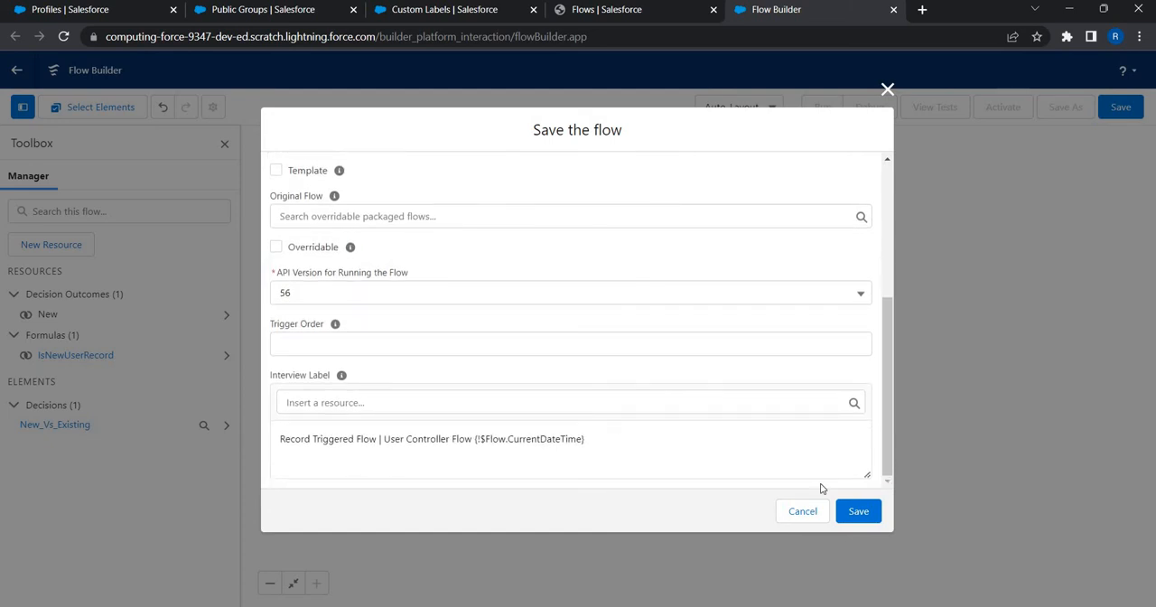
left_click(857, 511)
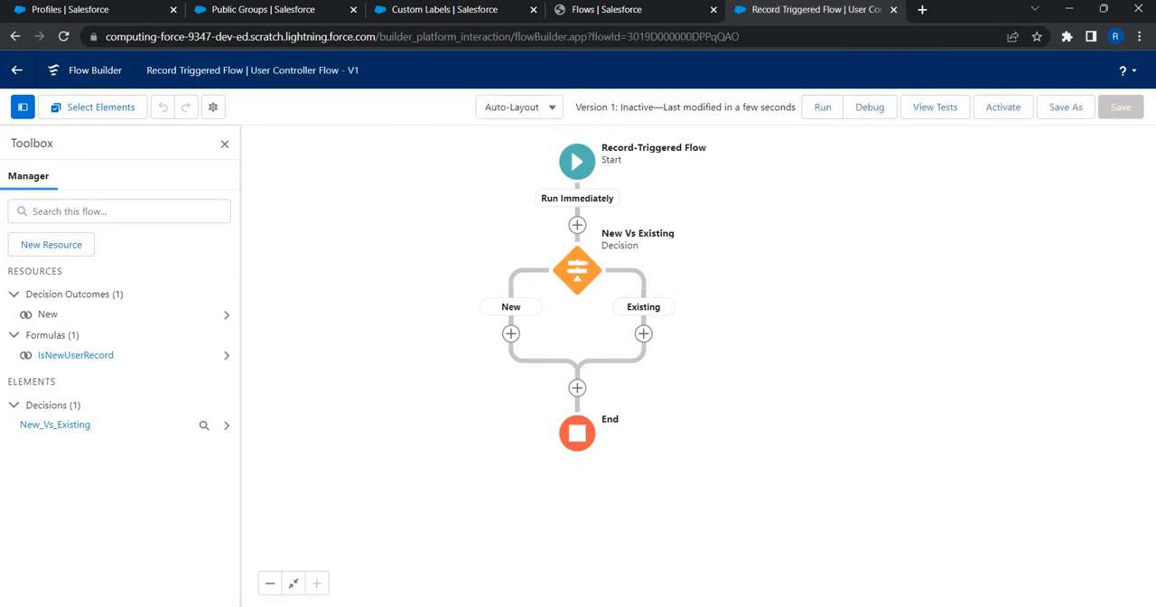
- Return to the list of all flows and create a new Autolaunched Flow (No Trigger)
left_click(13, 72)
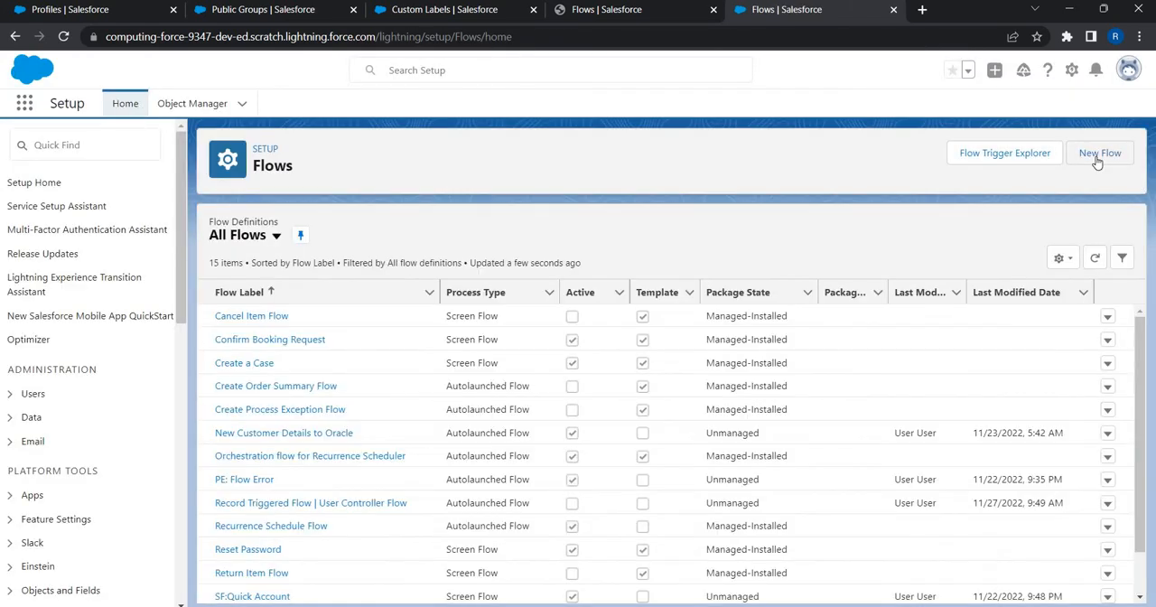
left_click(1096, 159)
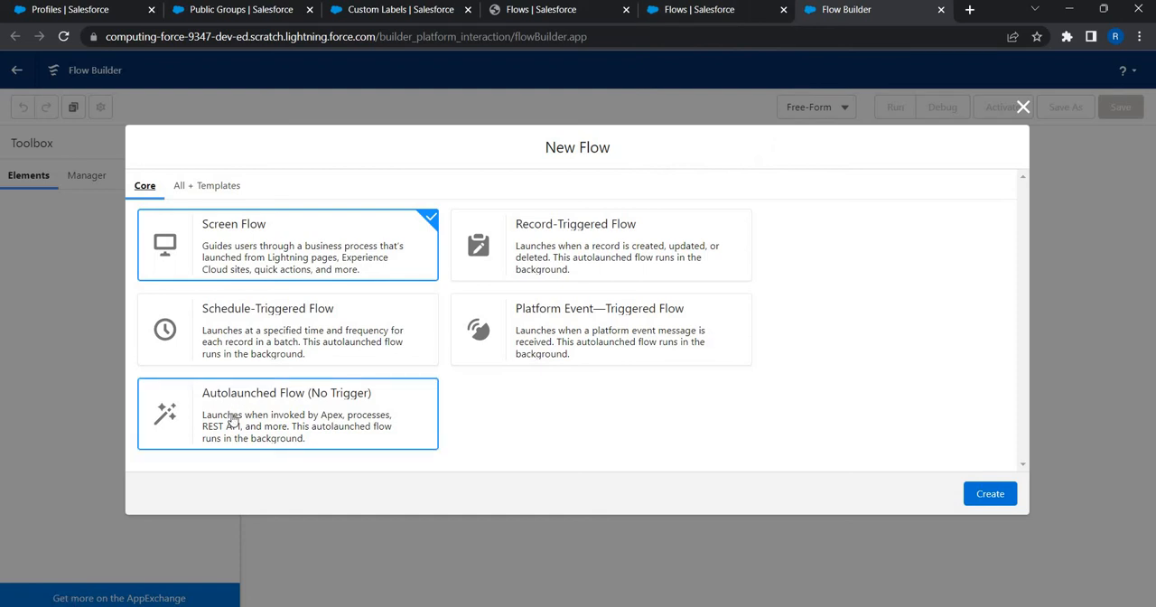
left_click(320, 420)
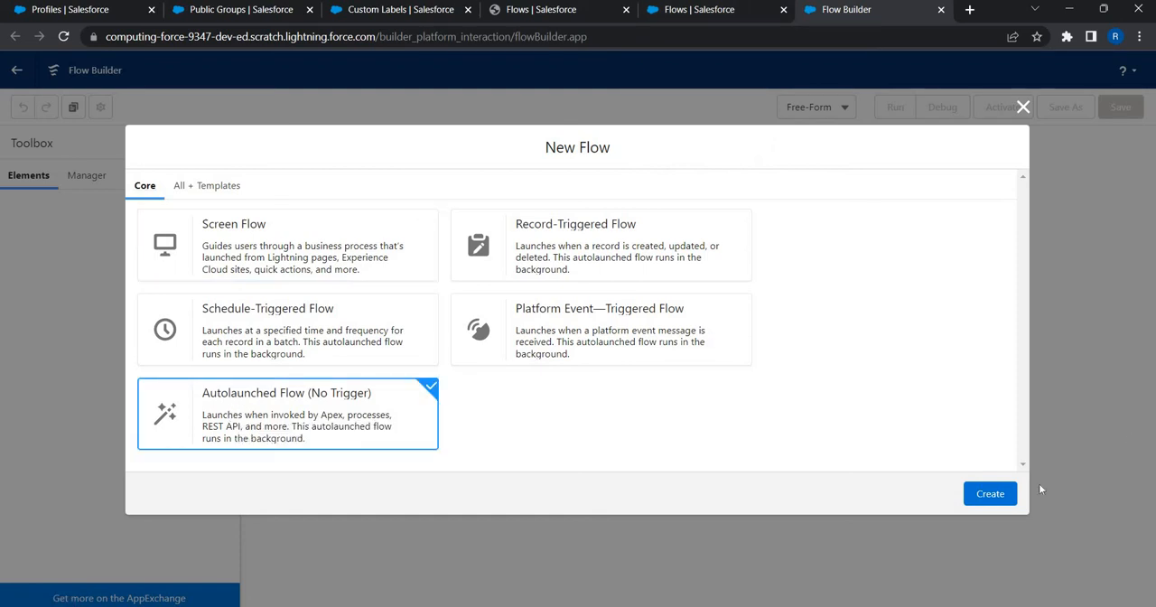
left_click(991, 494)
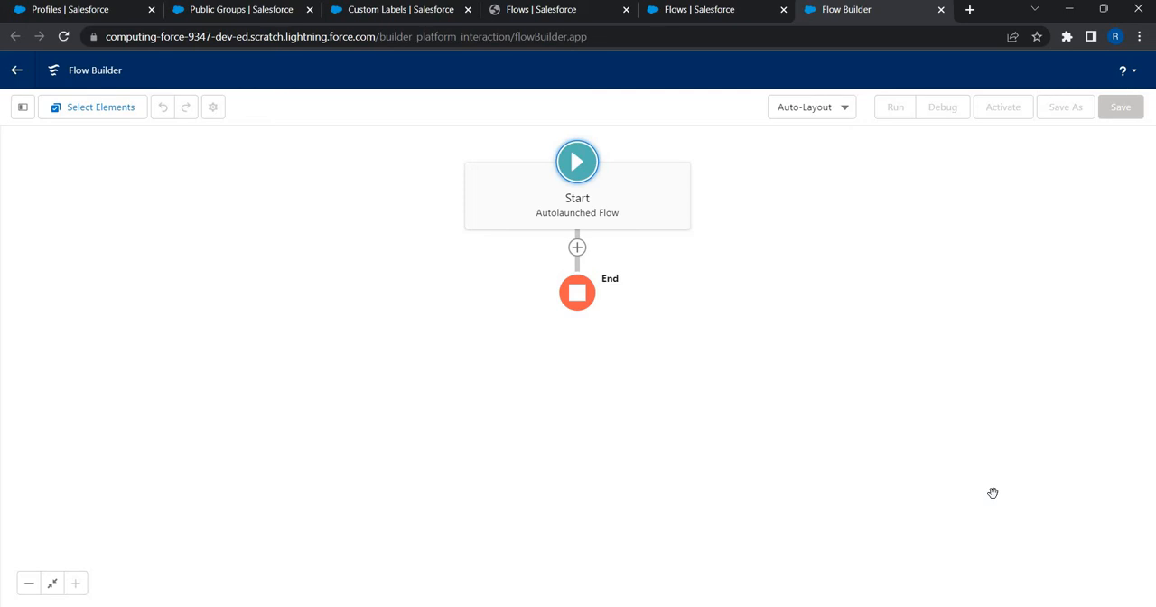
- Start a new Variable resource with the API name v_in_UserRecord and the data type Record
left_click(24, 115)
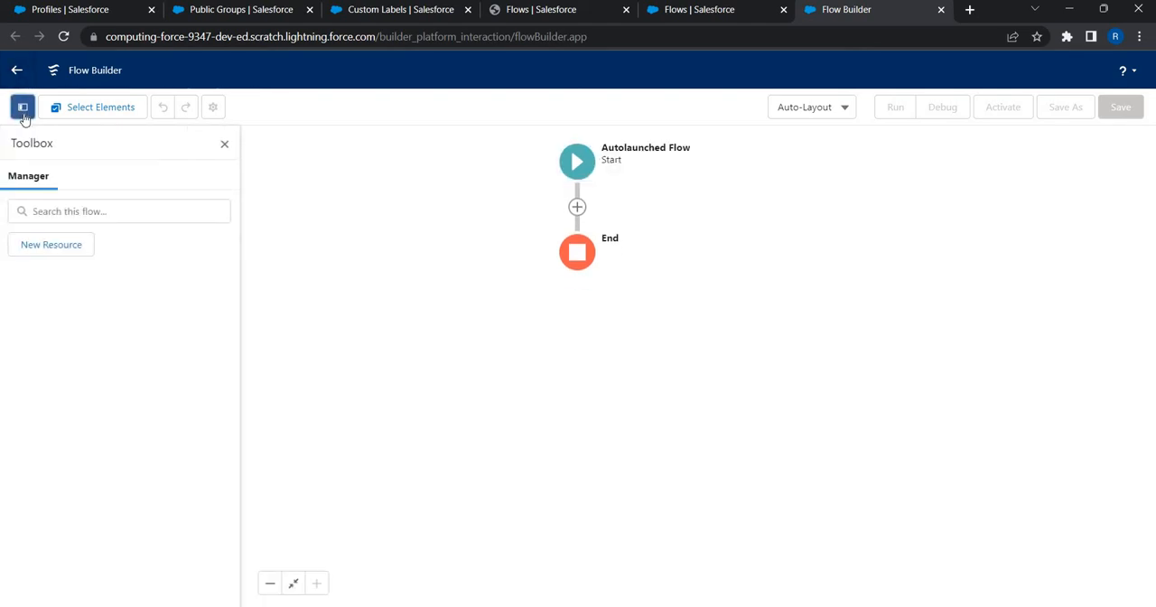
left_click(43, 253)
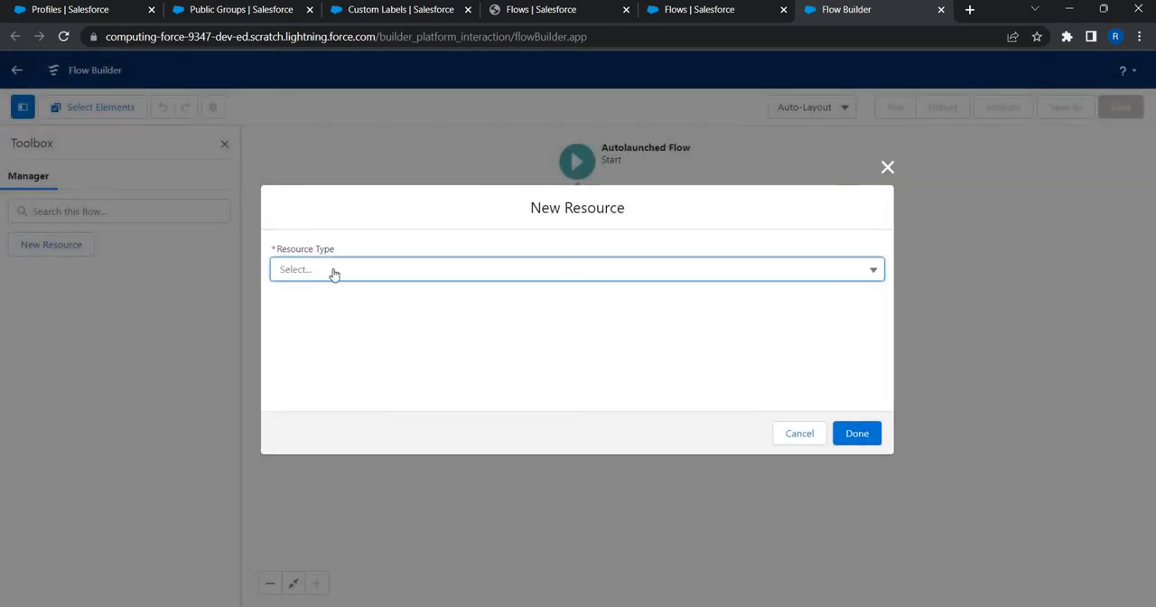
left_click(331, 270)
left_click(334, 307)
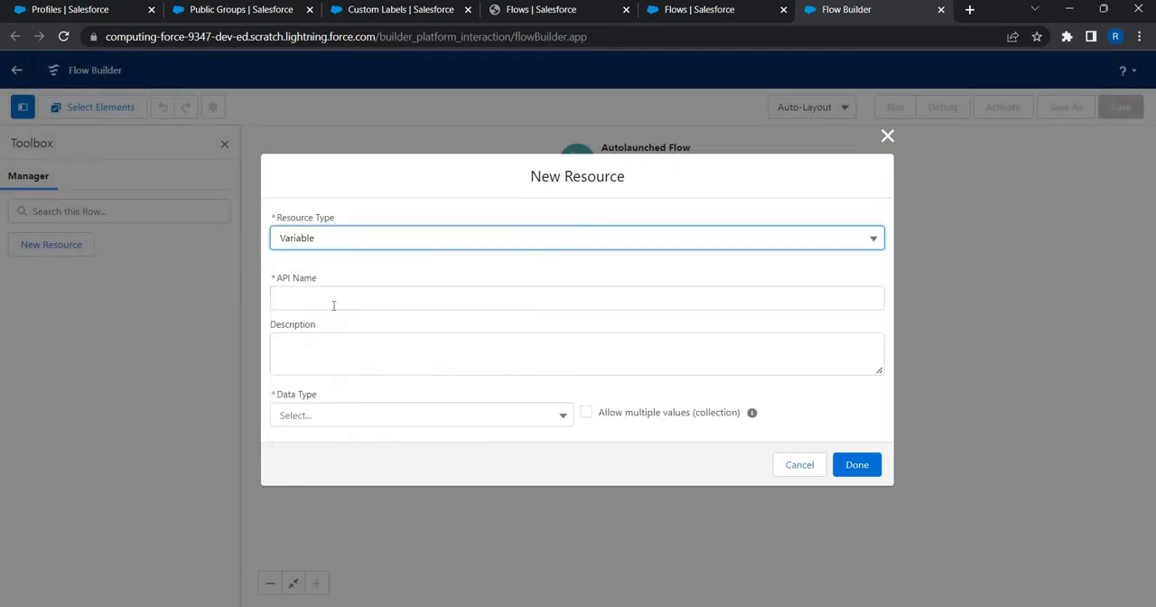
left_click(334, 305)
type("v_")
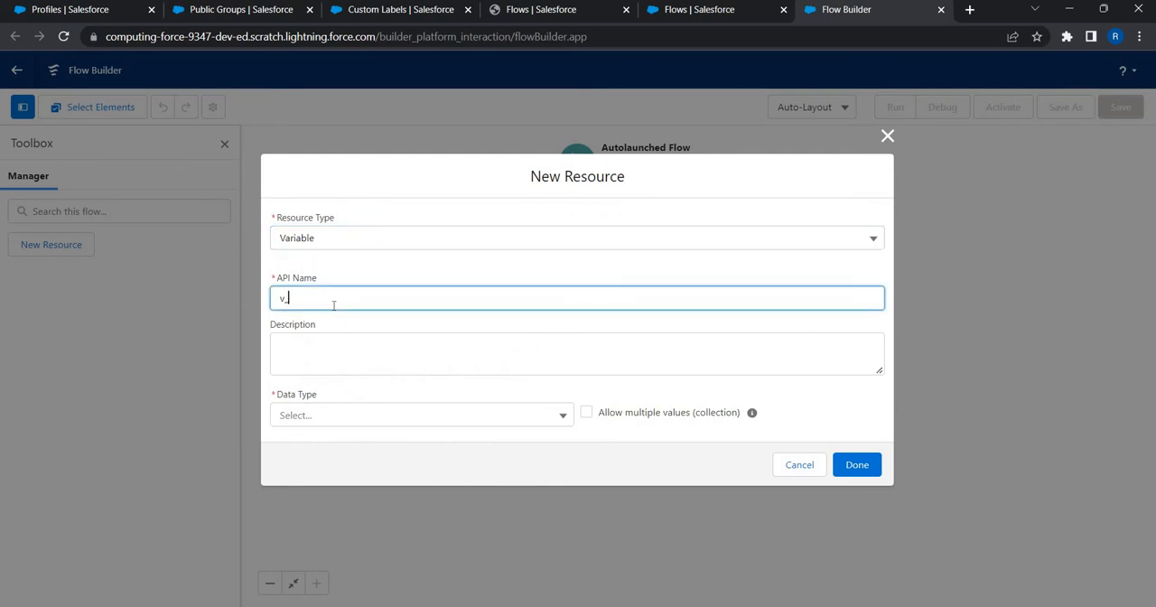
type("in_UserRecord")
left_click(328, 415)
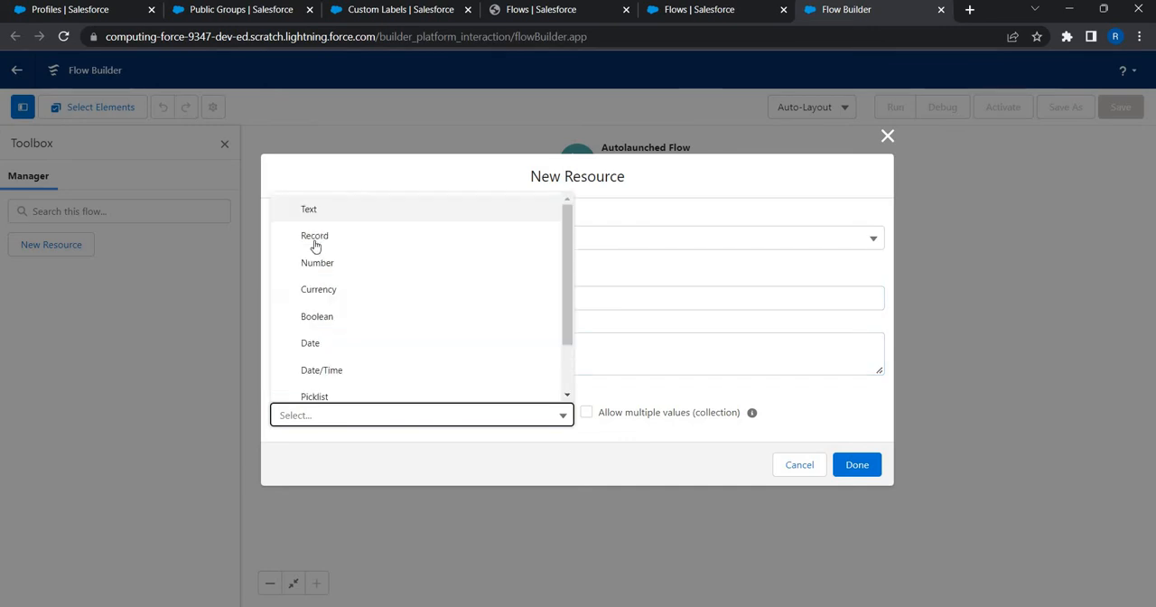
key("Return")
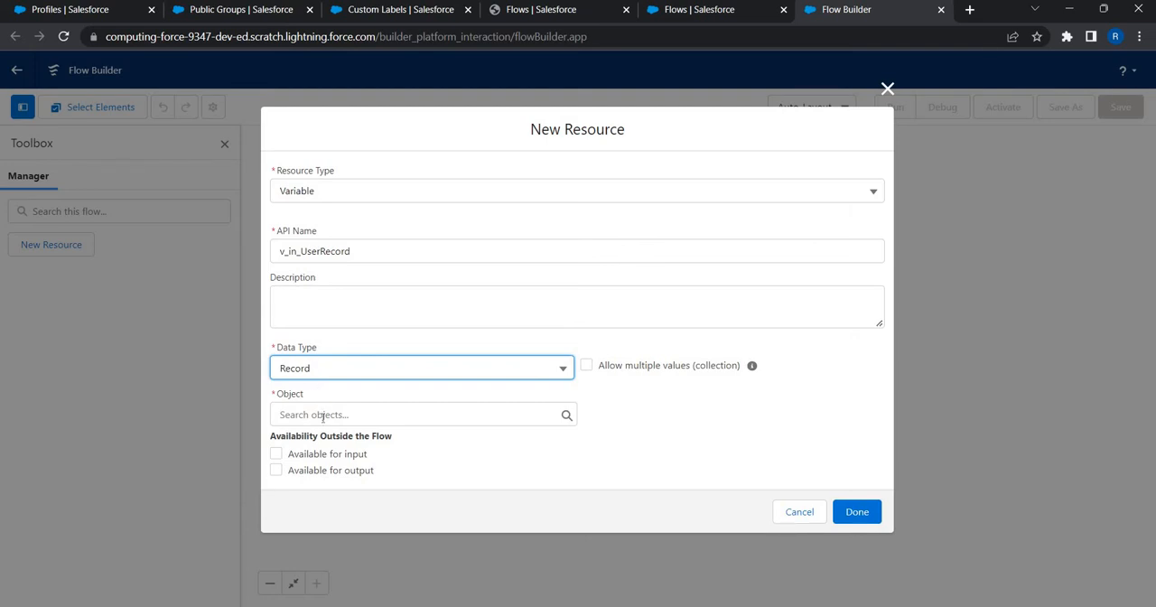
- Set the record variable's object to User, make it available for input and finish the resource
left_click(322, 417)
type("user")
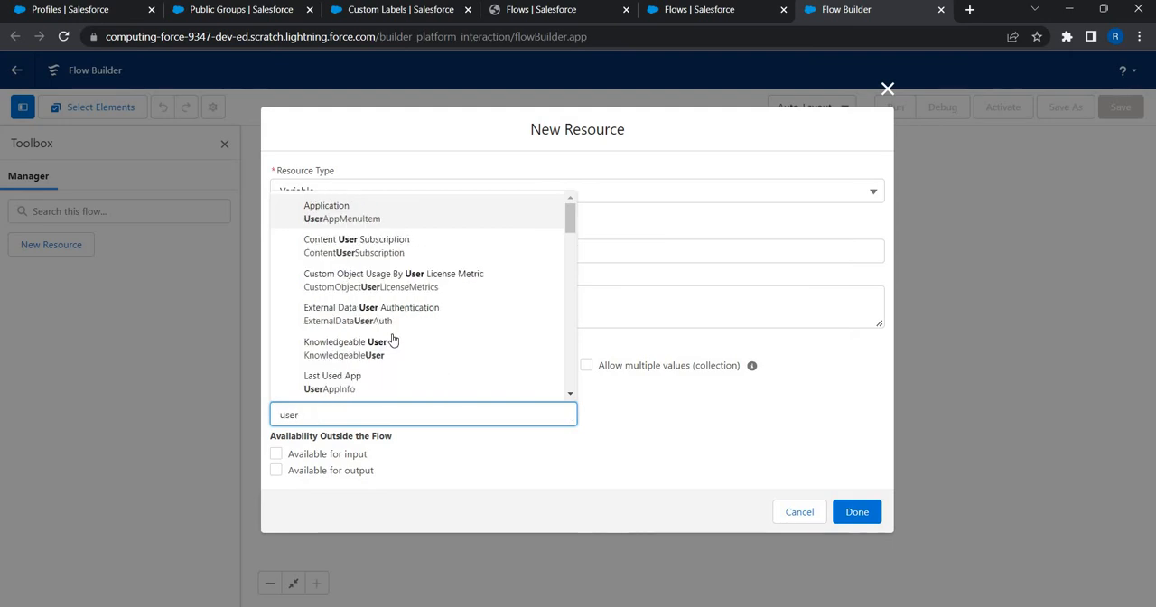
scroll(372, 283, "down", 5)
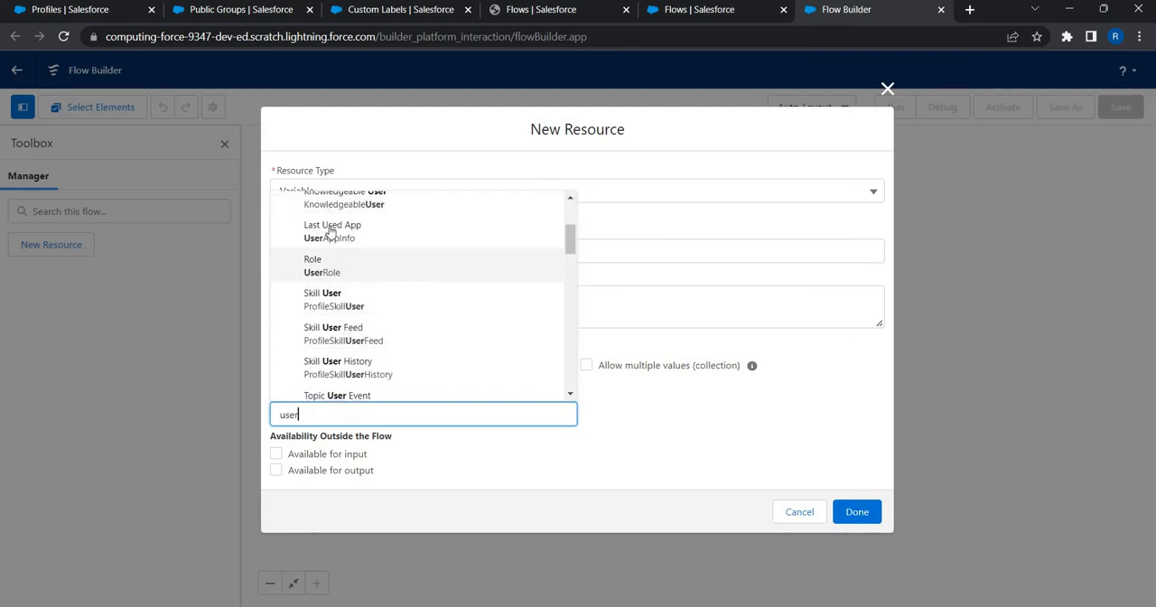
scroll(327, 226, "up", 2)
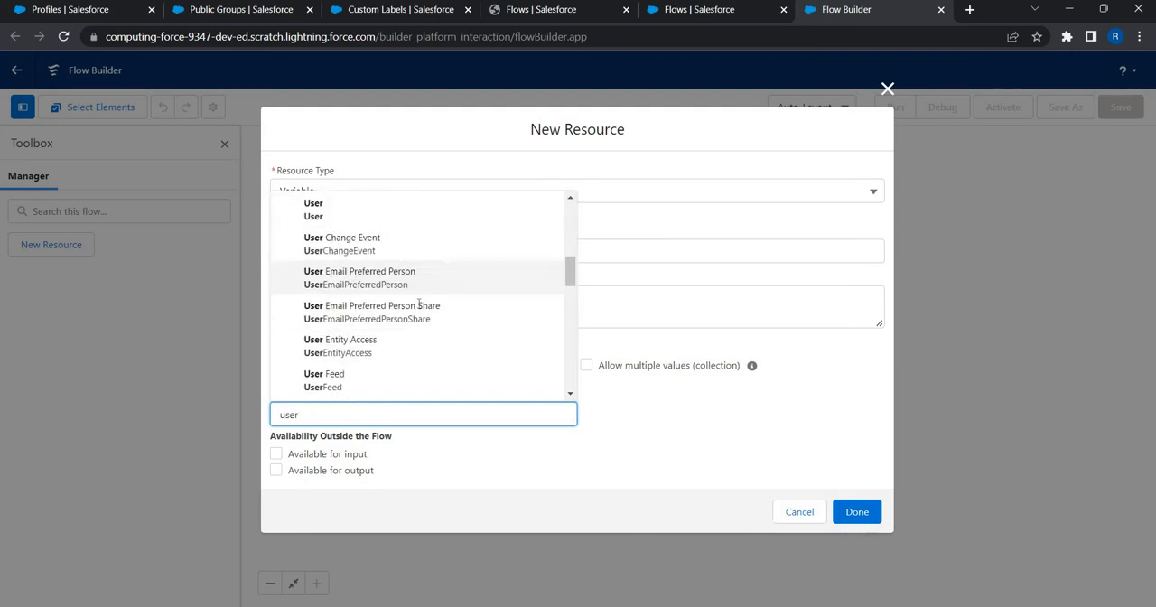
left_click(587, 446)
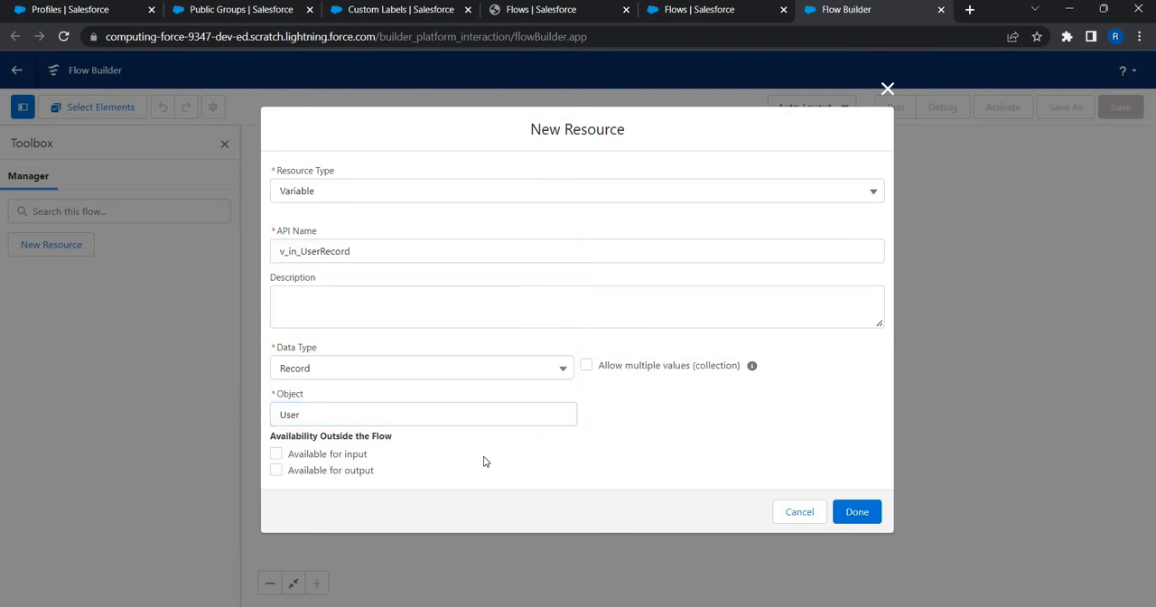
key("Tab")
key("space")
left_click(857, 512)
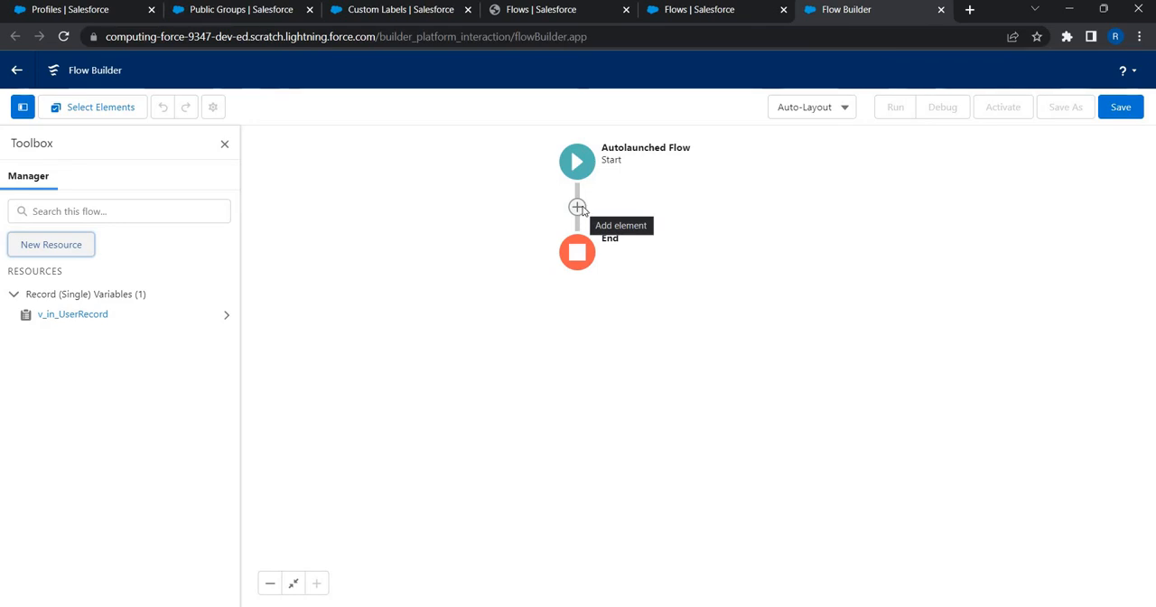
key("alt+Tab")
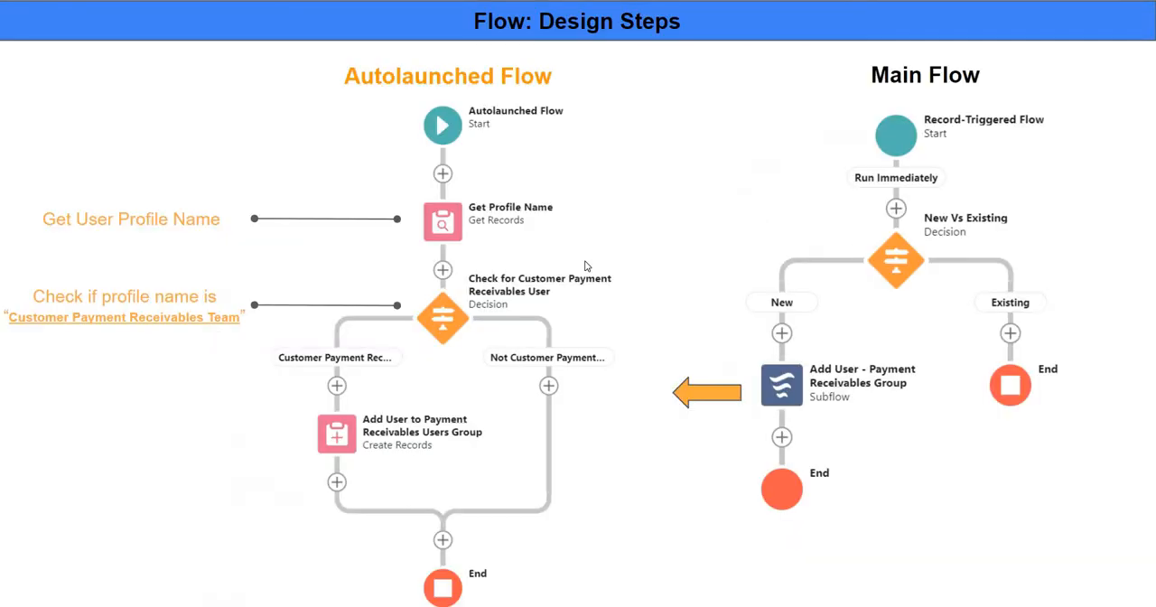
key("Left")
key("Left")
key("Left")
key("Left")
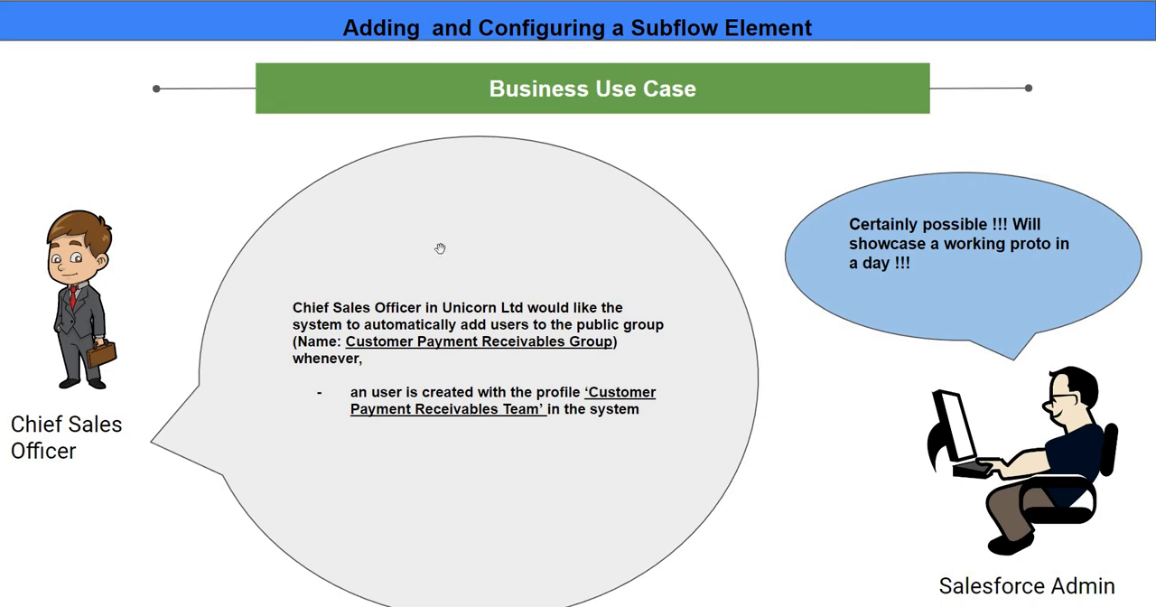
key("alt+Tab")
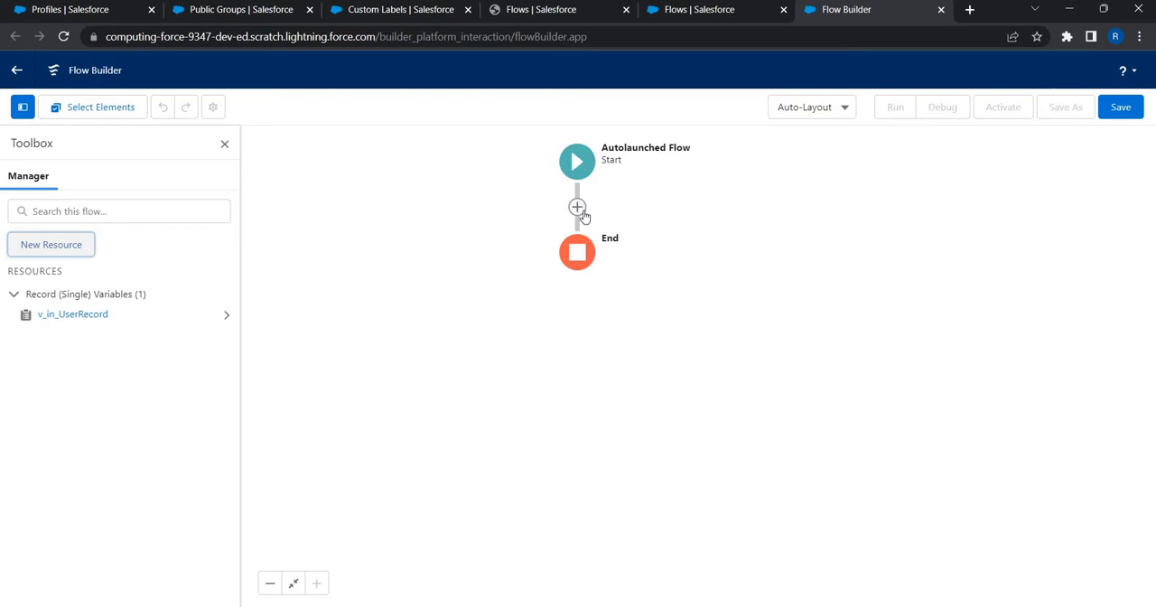
- Add a Decision element between the autolaunched flow's start and end, labelled Check for Profile Name
left_click(577, 208)
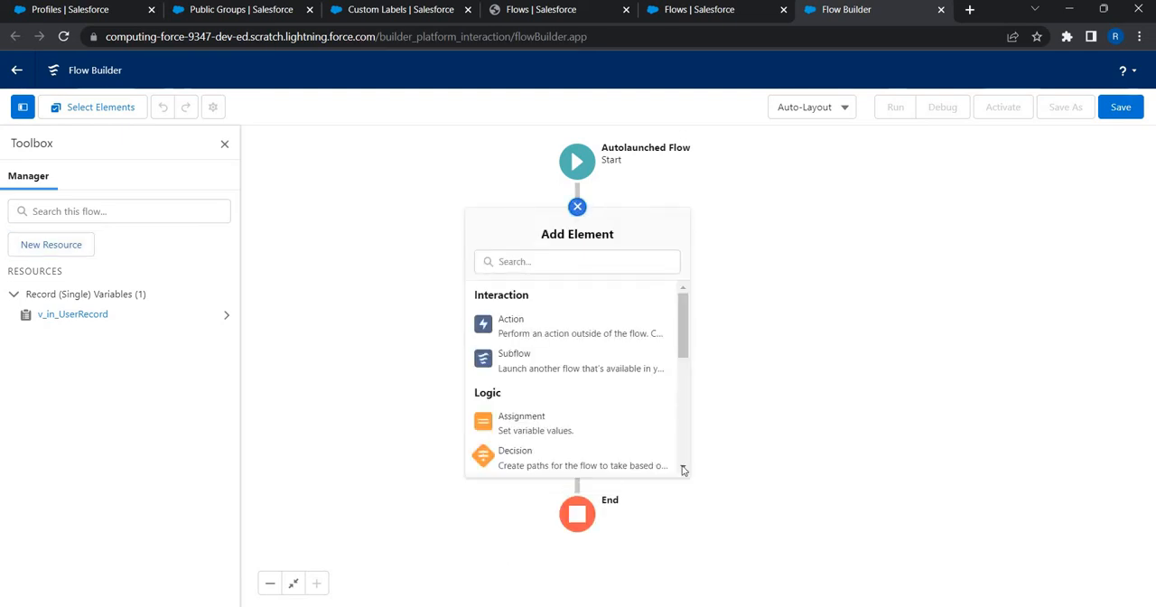
scroll(590, 408, "down", 1)
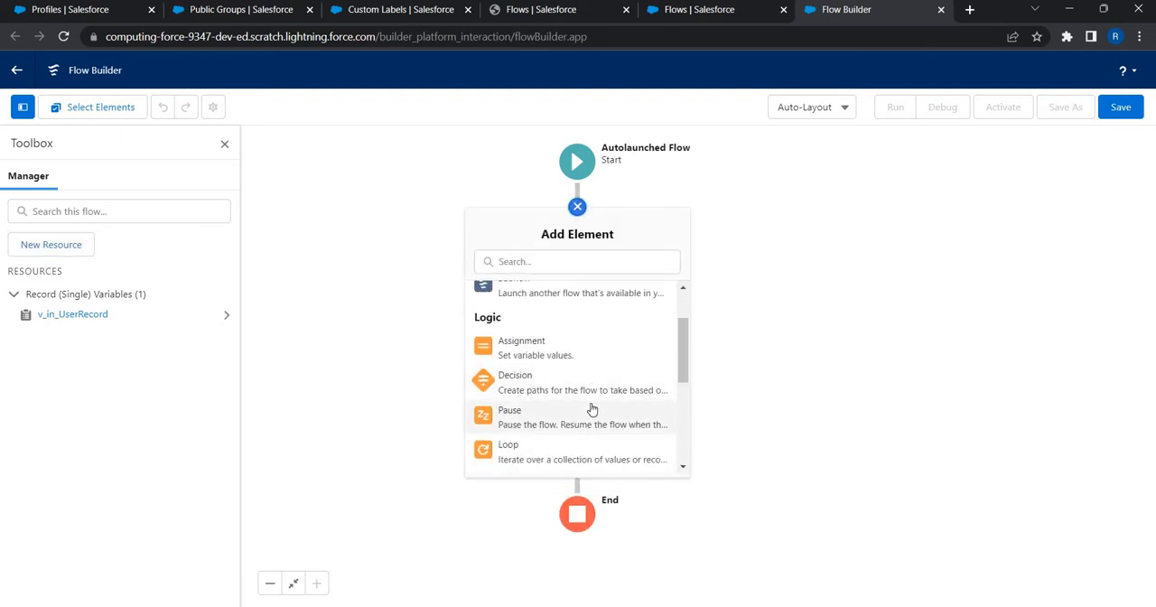
scroll(591, 409, "down", 1)
scroll(592, 409, "up", 1)
scroll(591, 410, "down", 1)
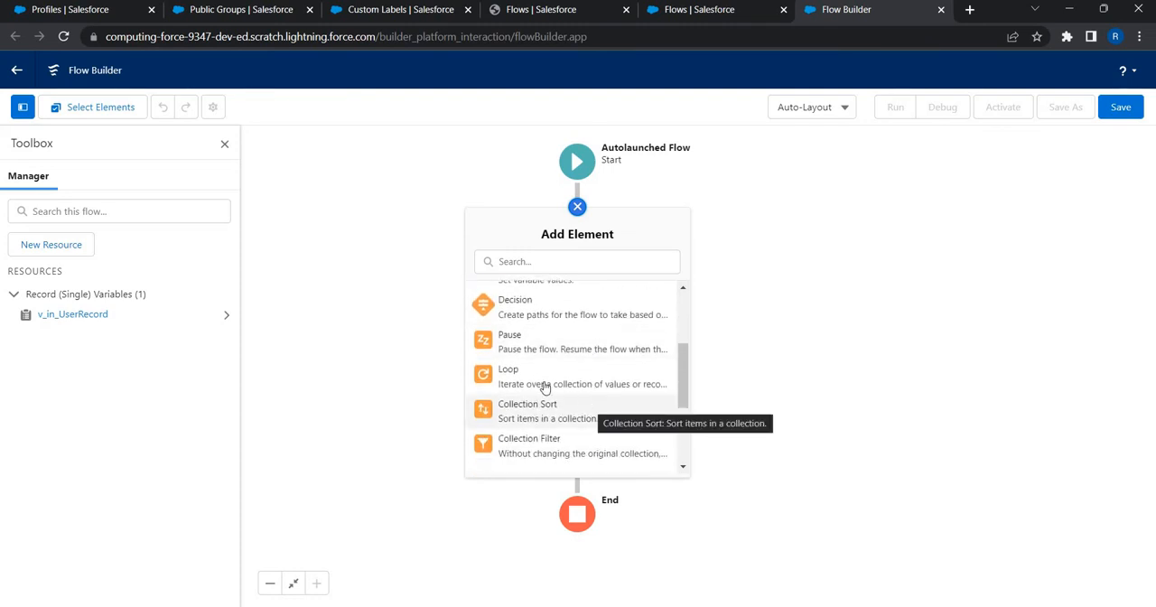
scroll(540, 370, "up", 1)
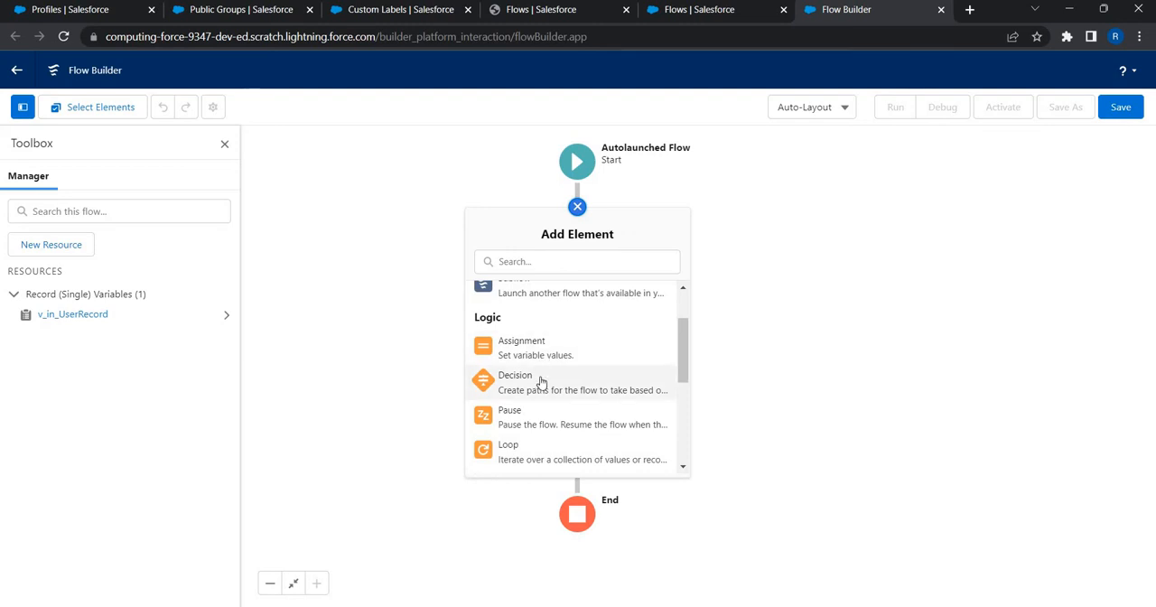
left_click(539, 376)
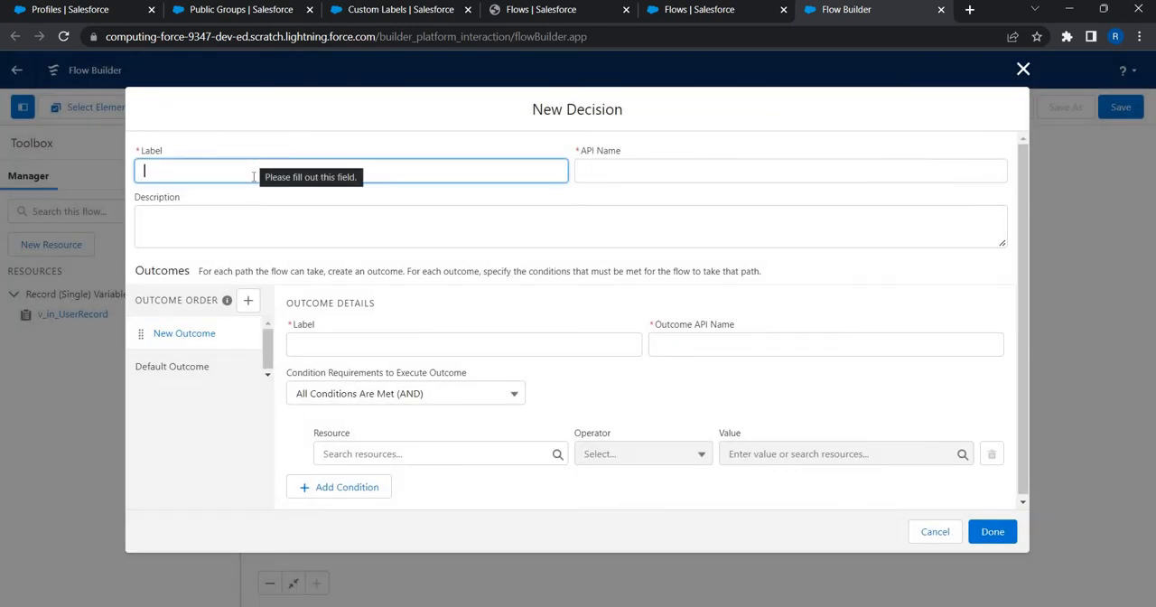
type("Check for ")
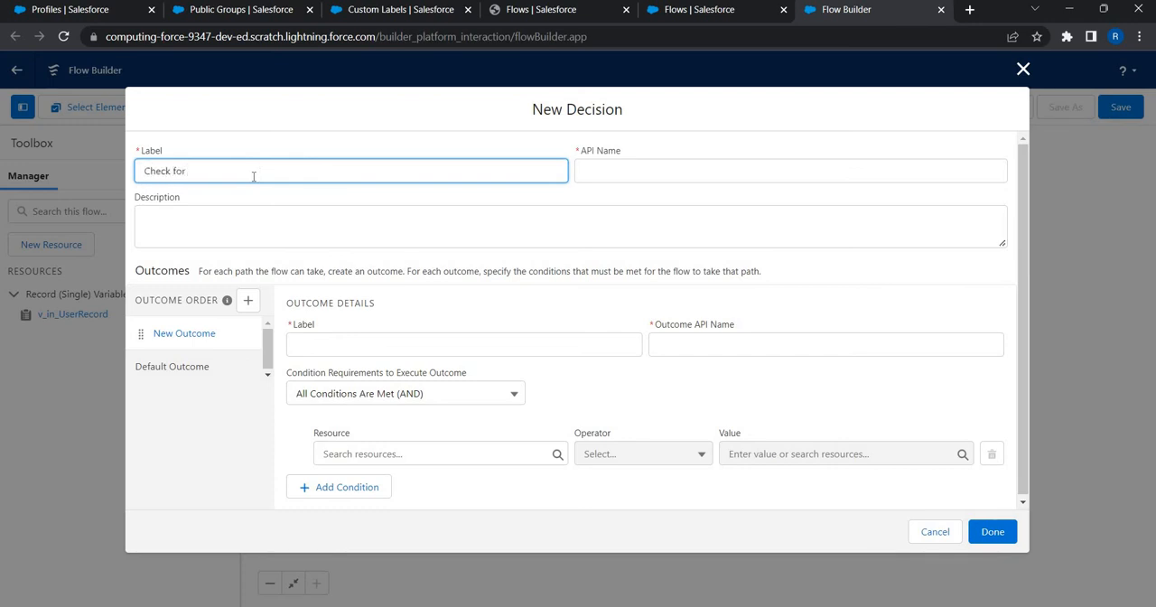
type("Profile Nam")
type("e")
key("Tab")
key("Tab")
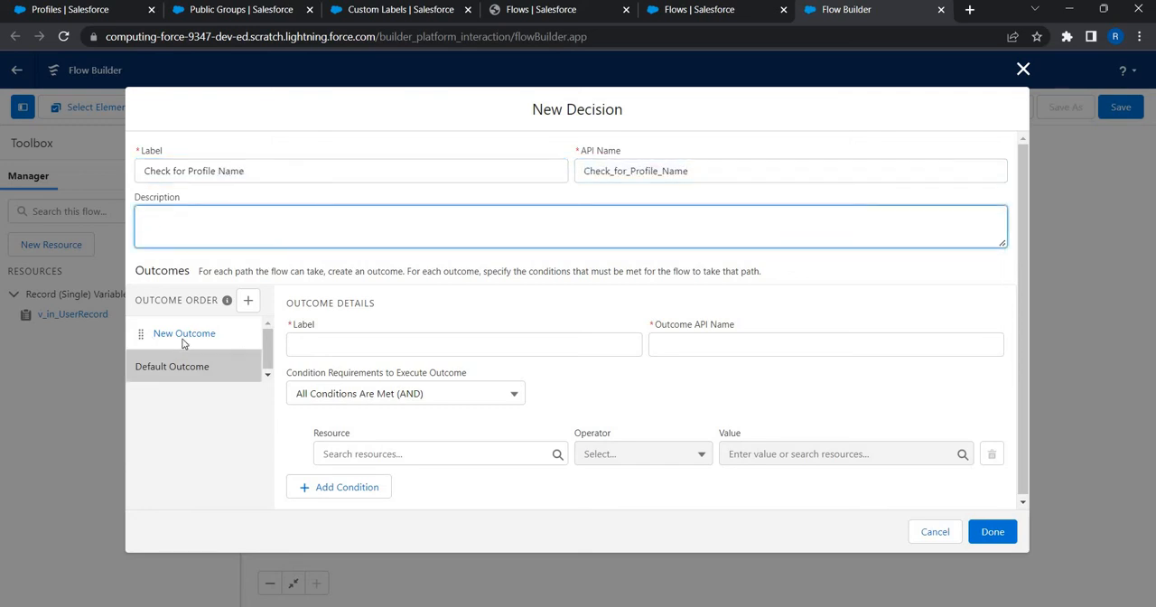
- Label the decision's new outcome Customer Payment Receivables User, correcting the misspelled word, and generate its matching API name
left_click(417, 347)
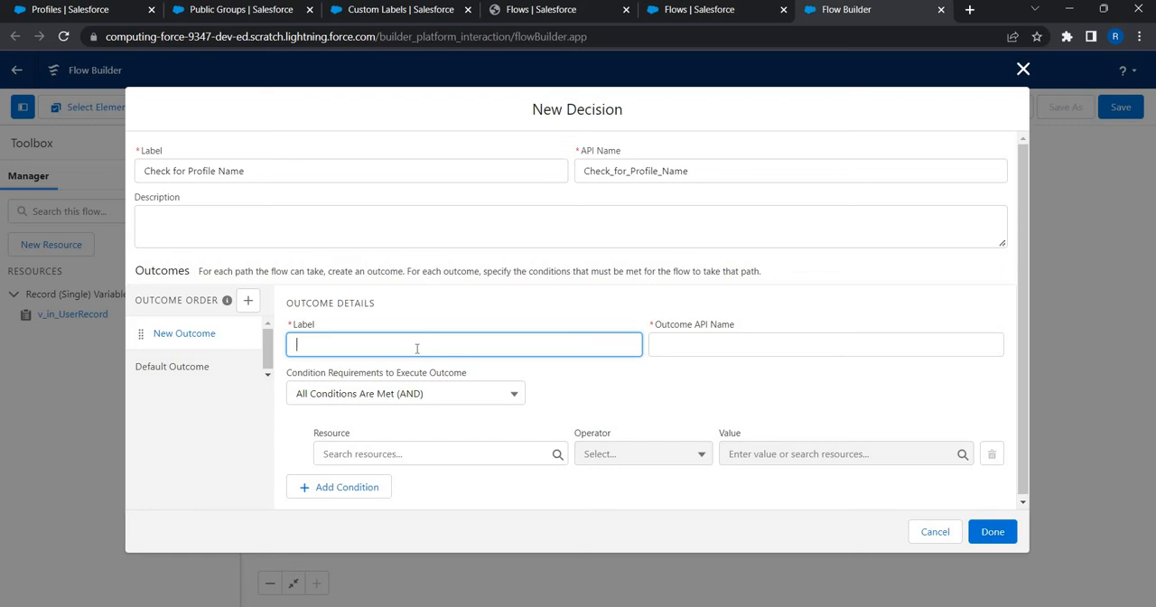
type("Cs")
type("ustomer")
type(" Payment ")
type("Receiveables")
type(" User")
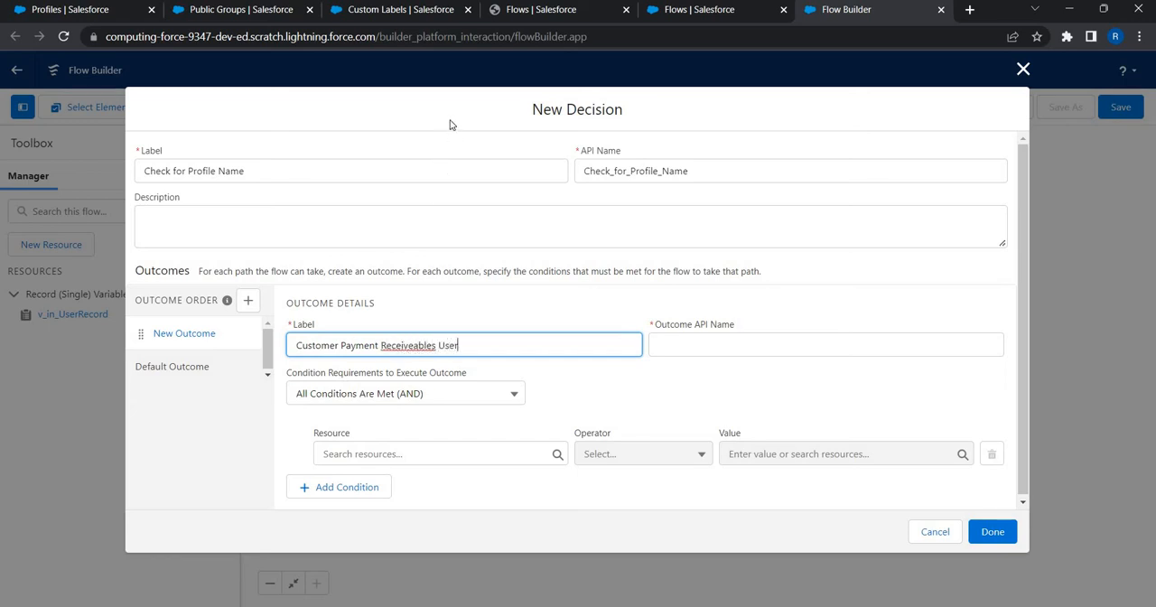
right_click(402, 345)
left_click(442, 116)
key("Tab")
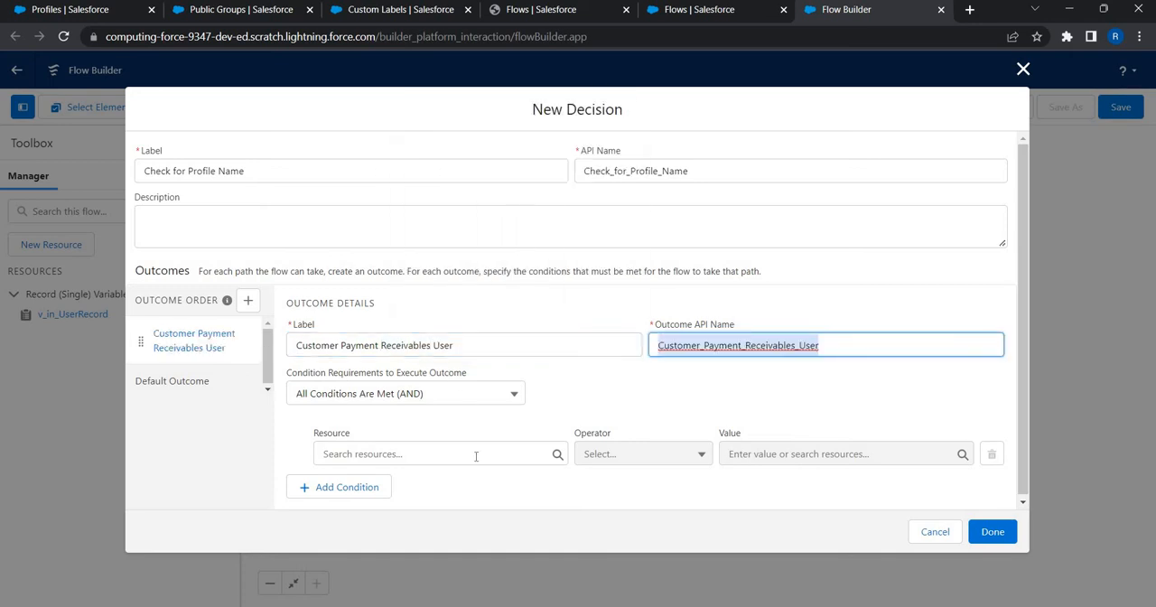
- Set the outcome's condition resource to v_in_UserRecord > Profile ID > Name with the operator Contains
left_click(476, 454)
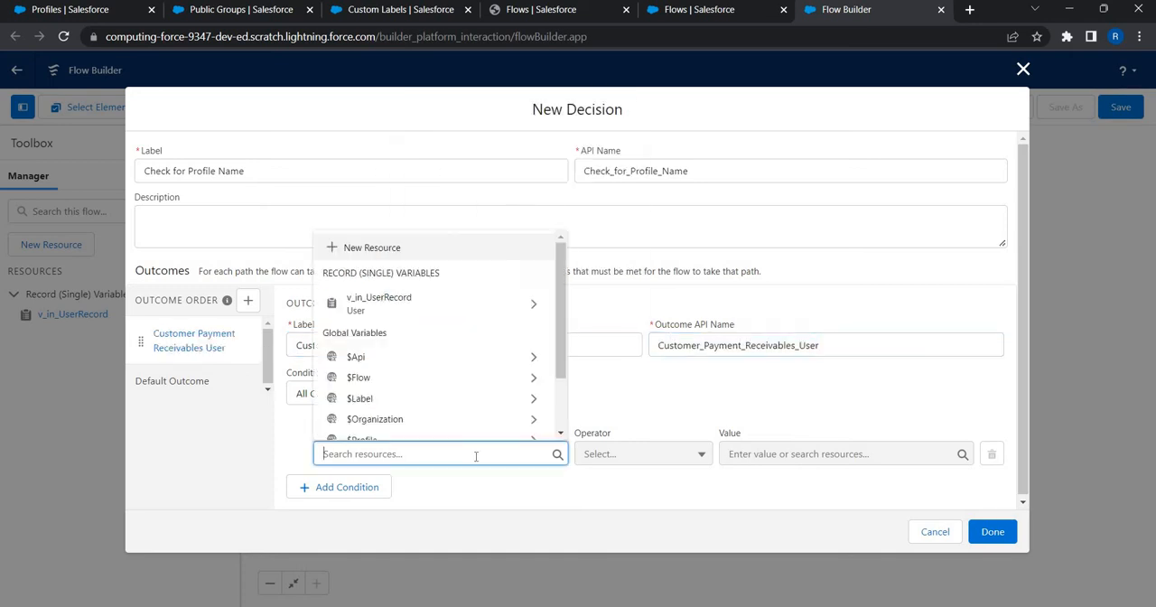
left_click(408, 310)
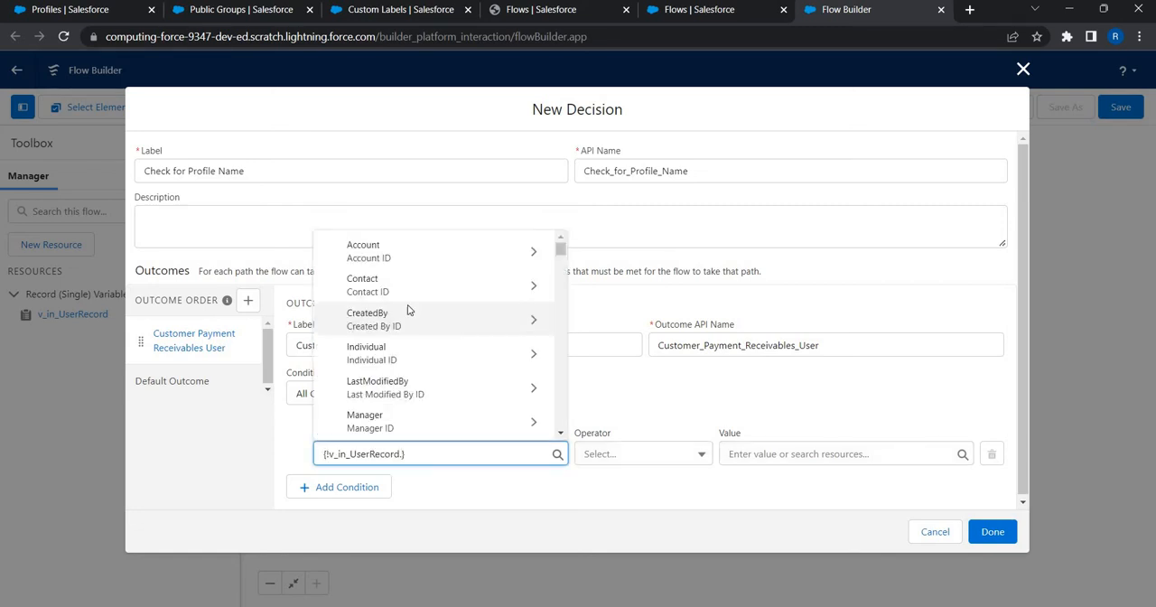
type("pro")
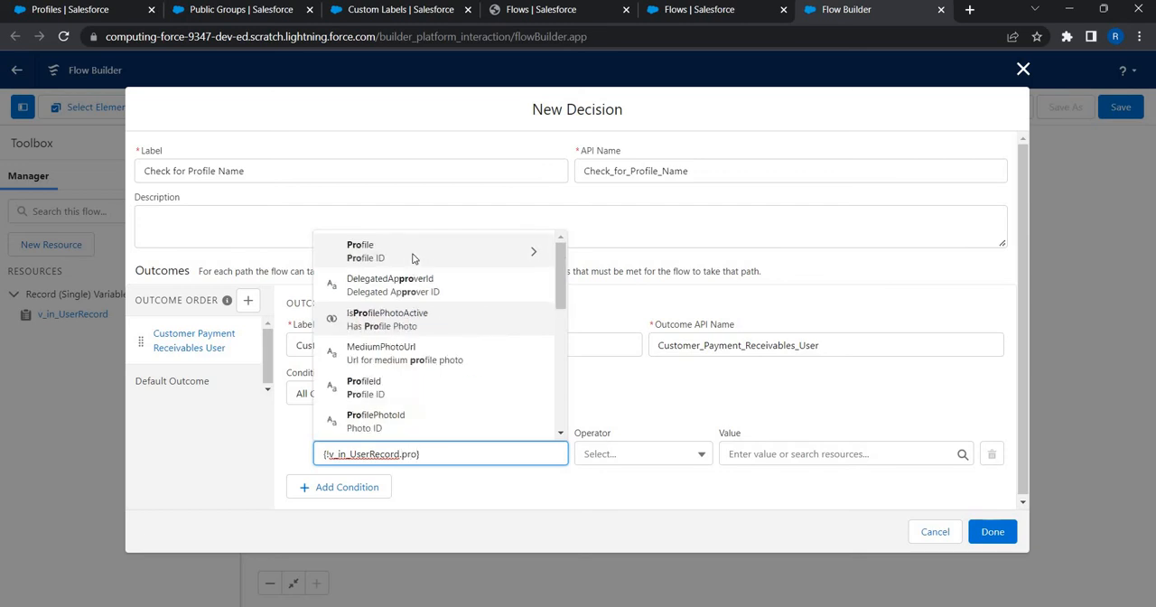
left_click(412, 258)
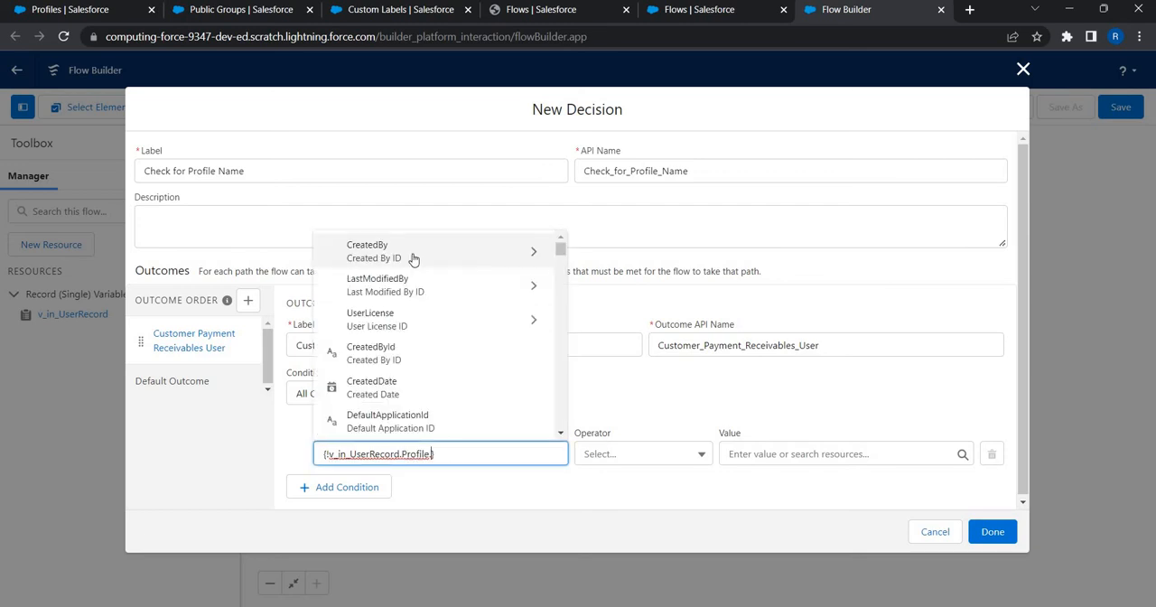
type("Name")
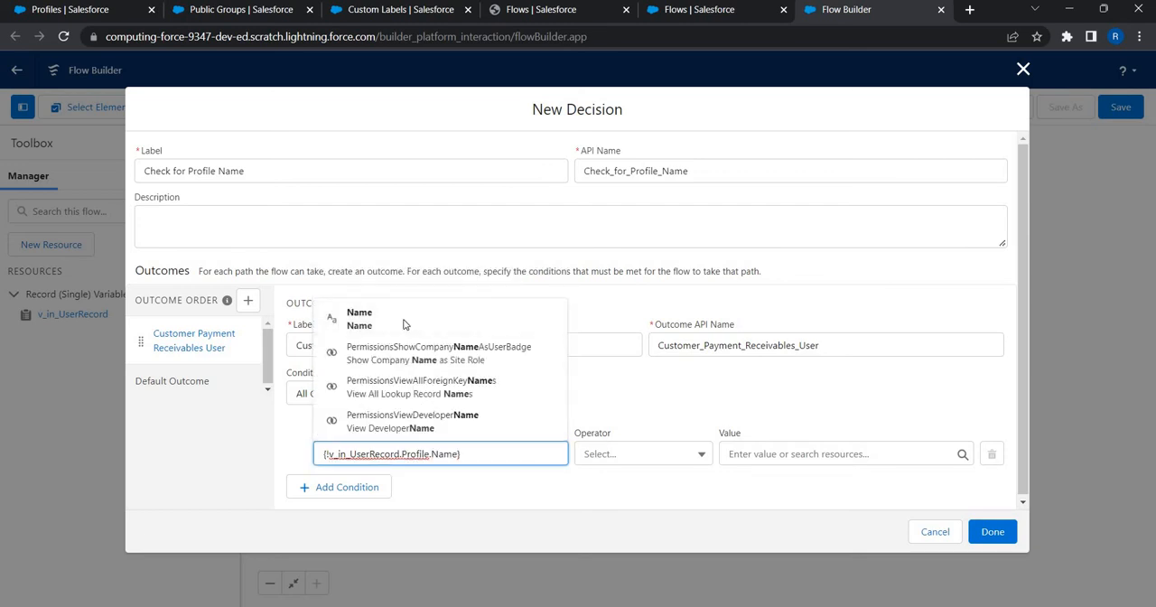
left_click(665, 454)
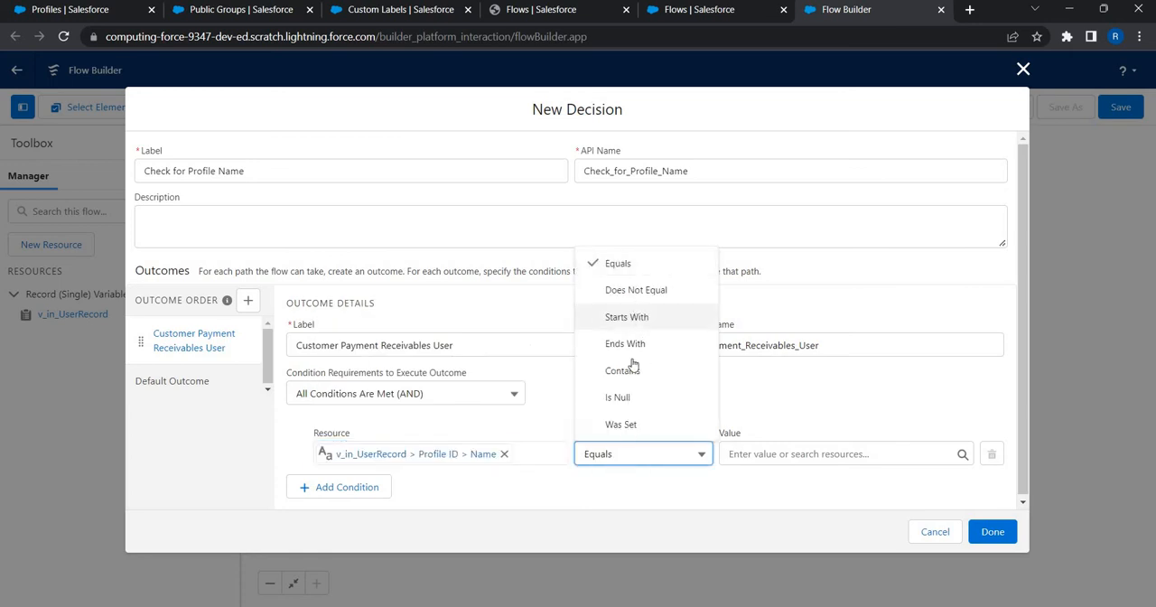
key("Return")
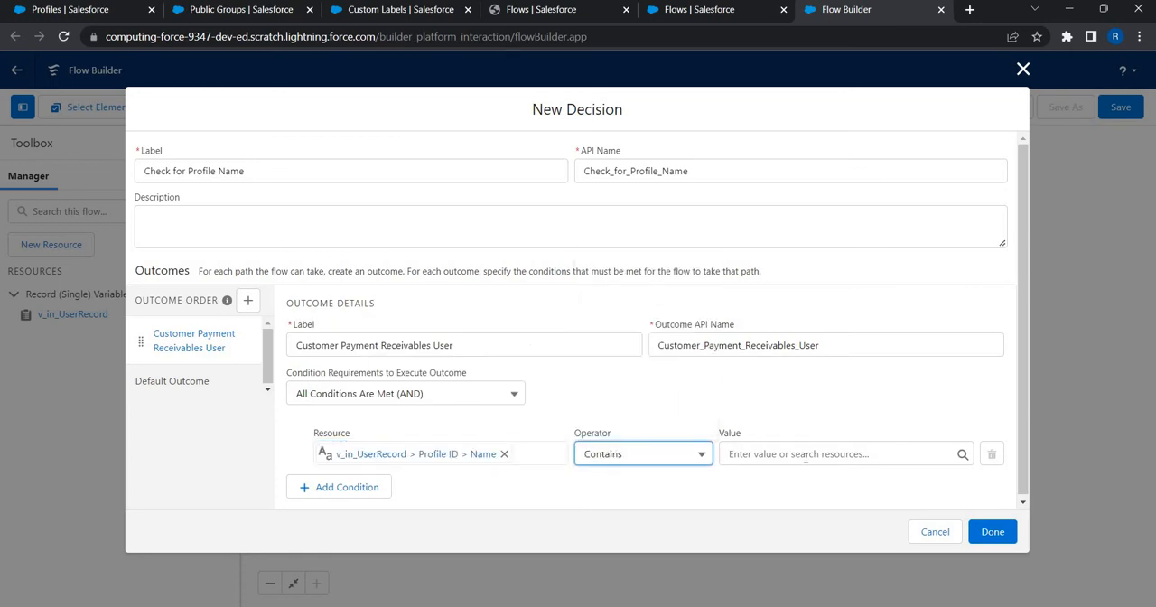
- Set the condition's value to the custom label $Label > Customer_Payment_Receivables_Profile_Name
left_click(805, 453)
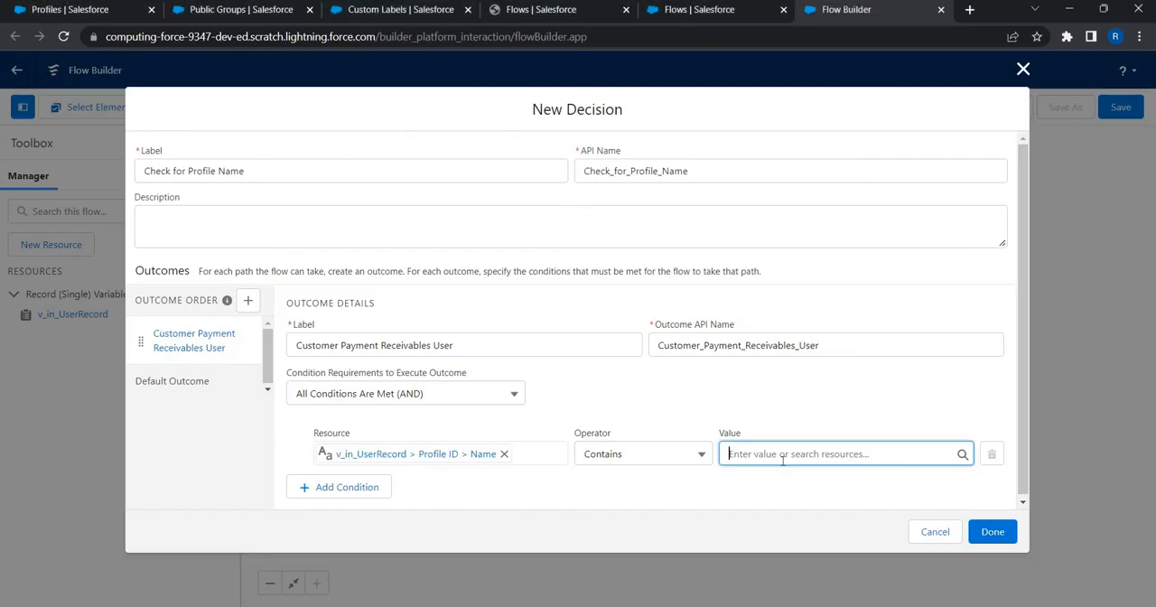
left_click(782, 453)
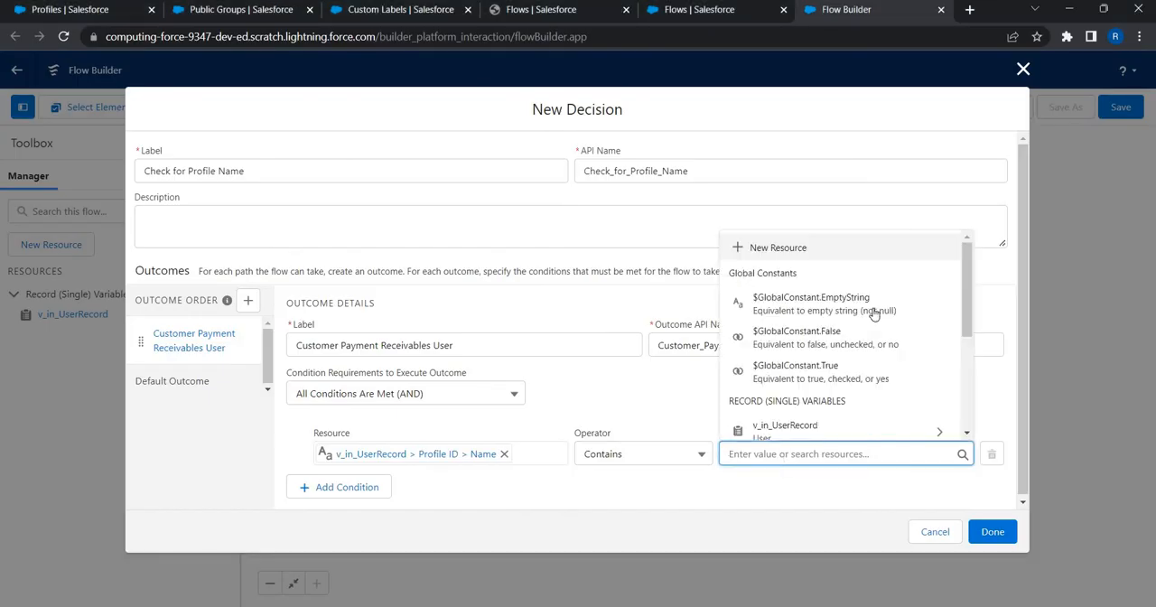
scroll(873, 313, "down", 3)
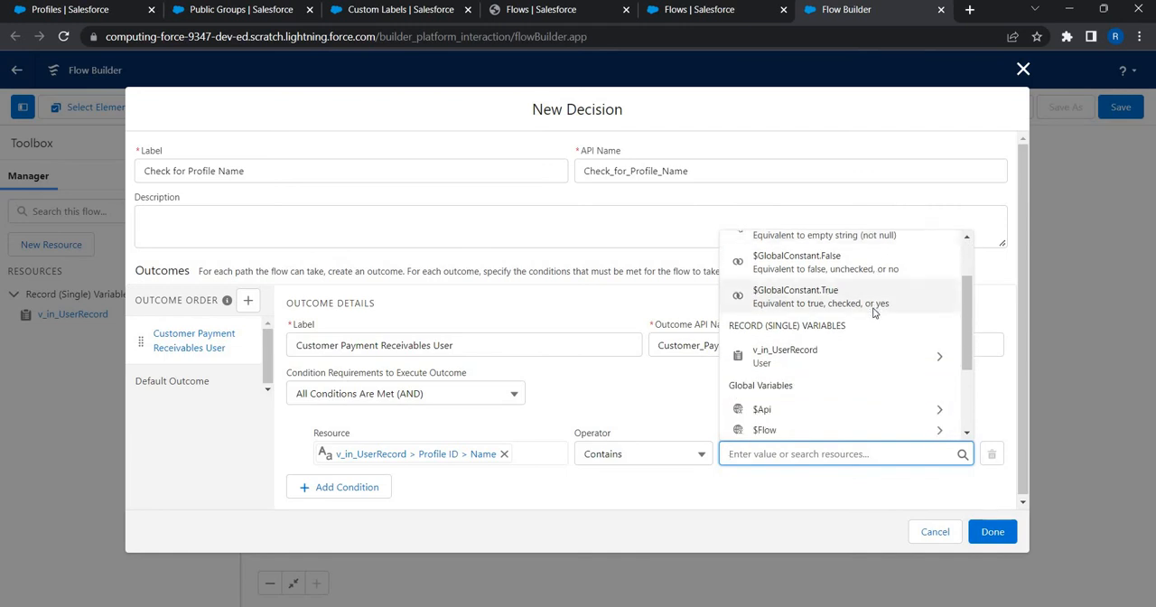
scroll(873, 314, "down", 1)
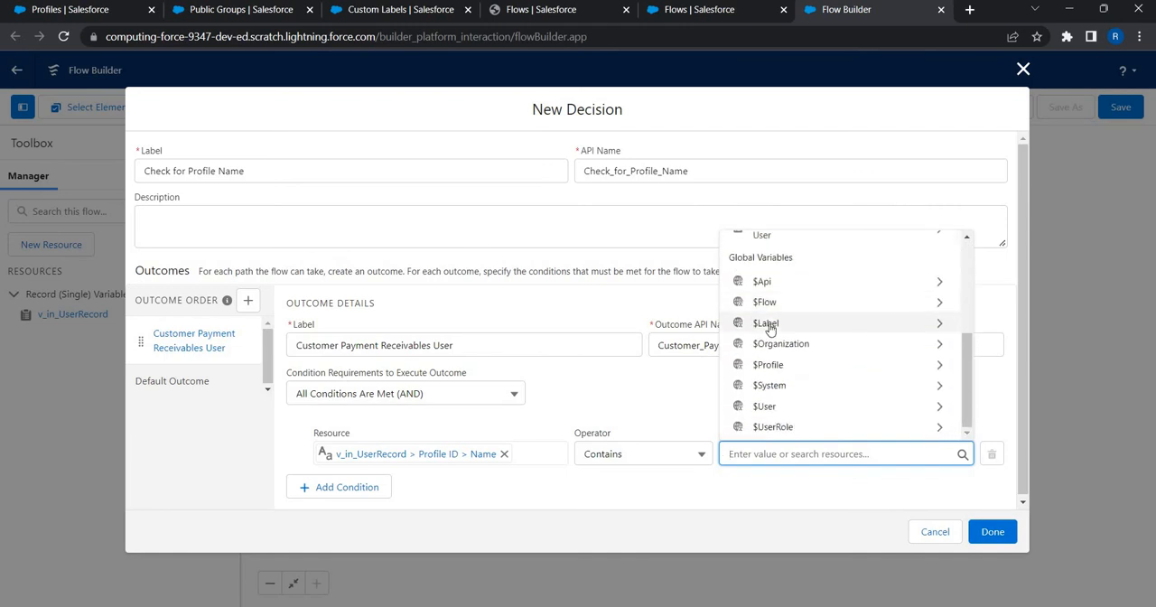
left_click(767, 325)
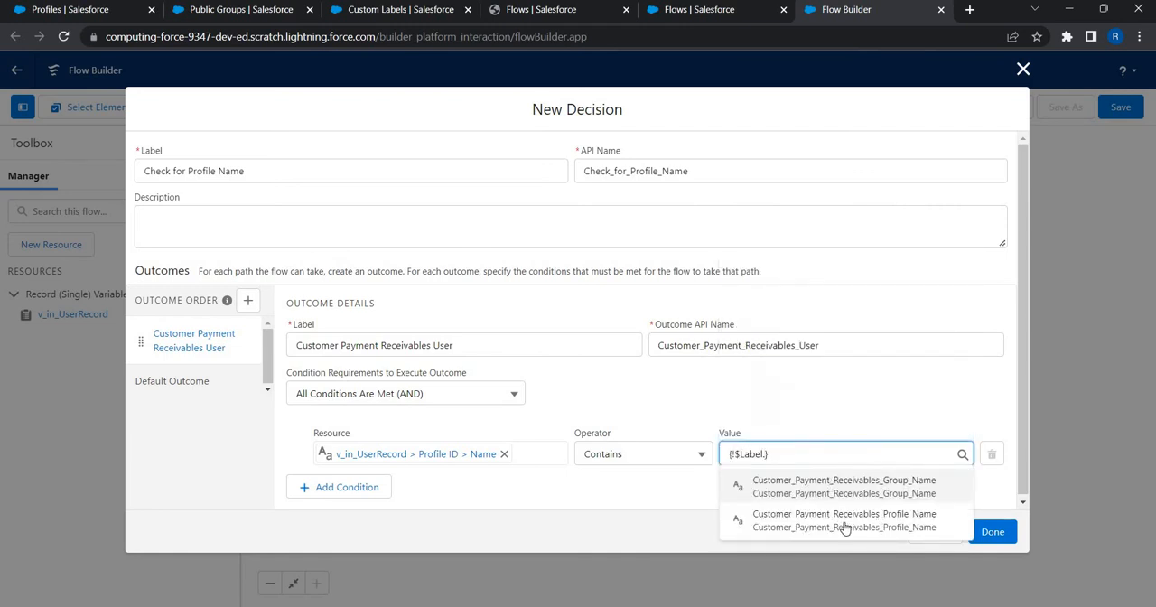
left_click(873, 528)
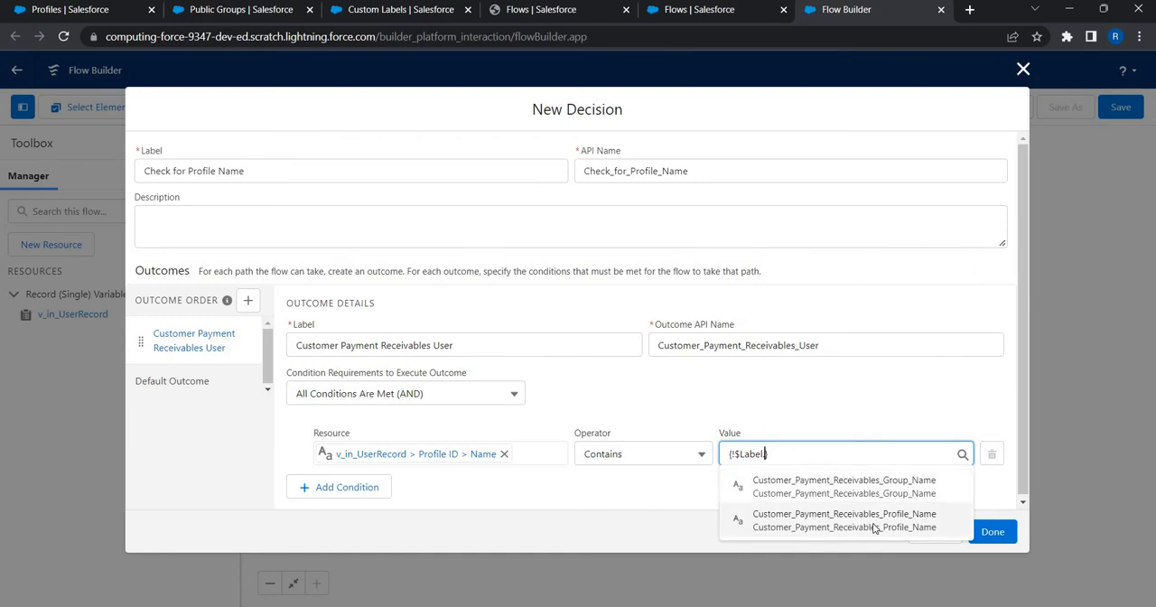
left_click(854, 395)
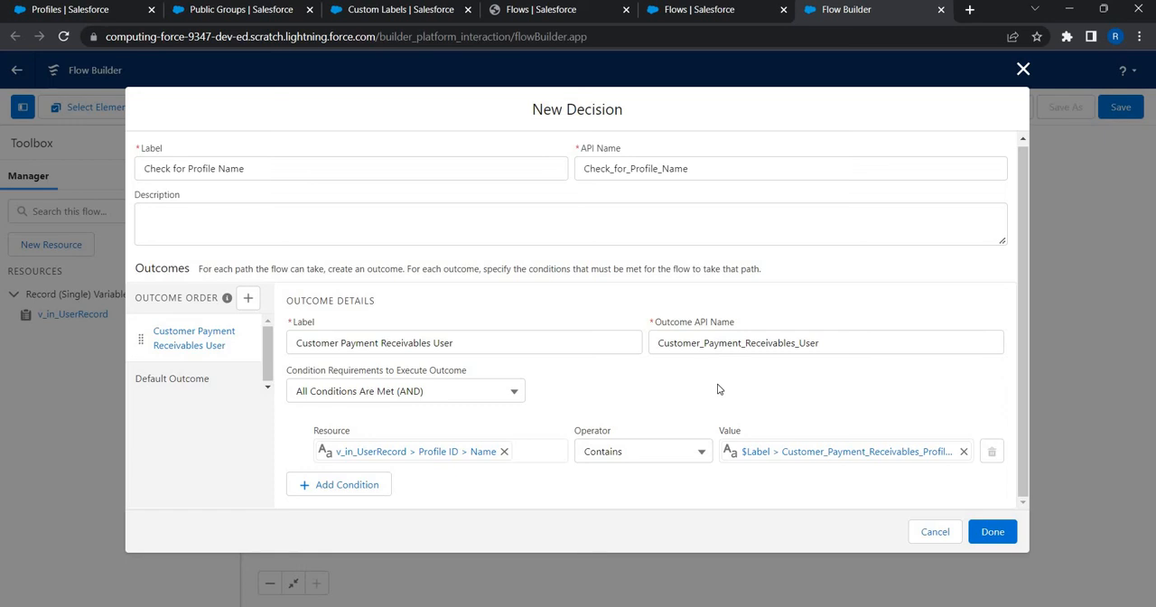
- Rename the default outcome as Other Profile User and finish the decision
left_click(168, 387)
triple_click(370, 353)
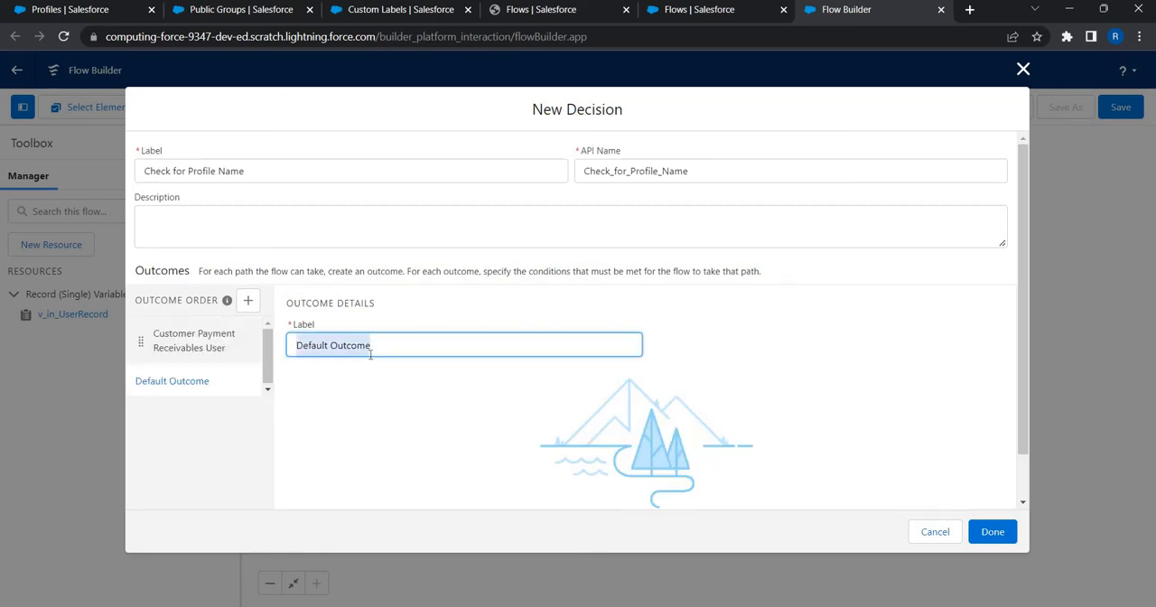
type("No")
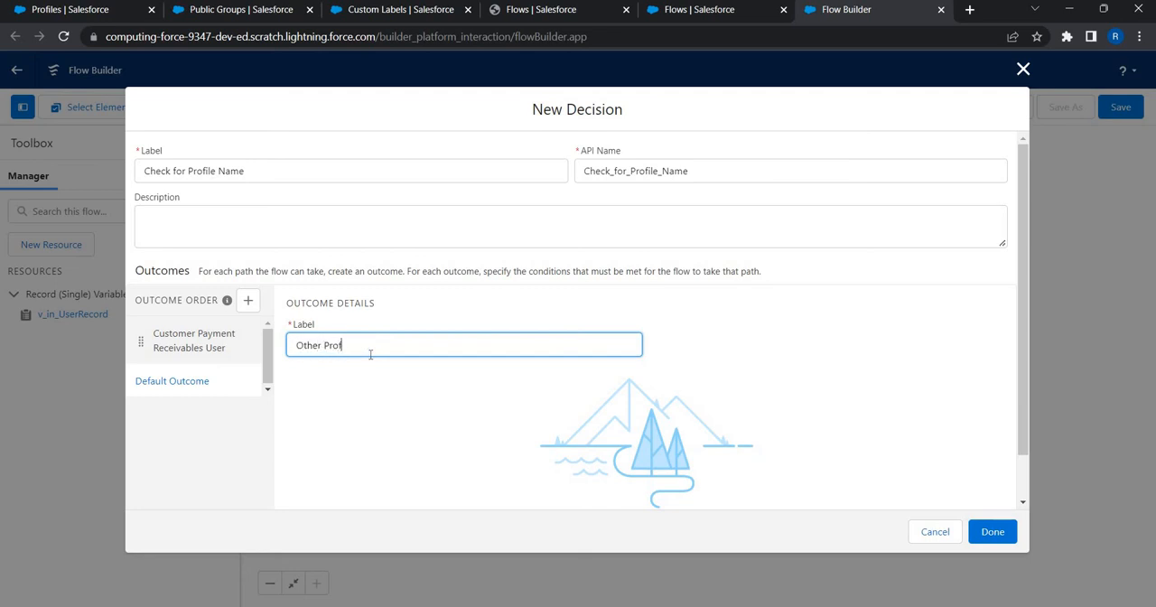
type("her Profile User")
left_click(991, 532)
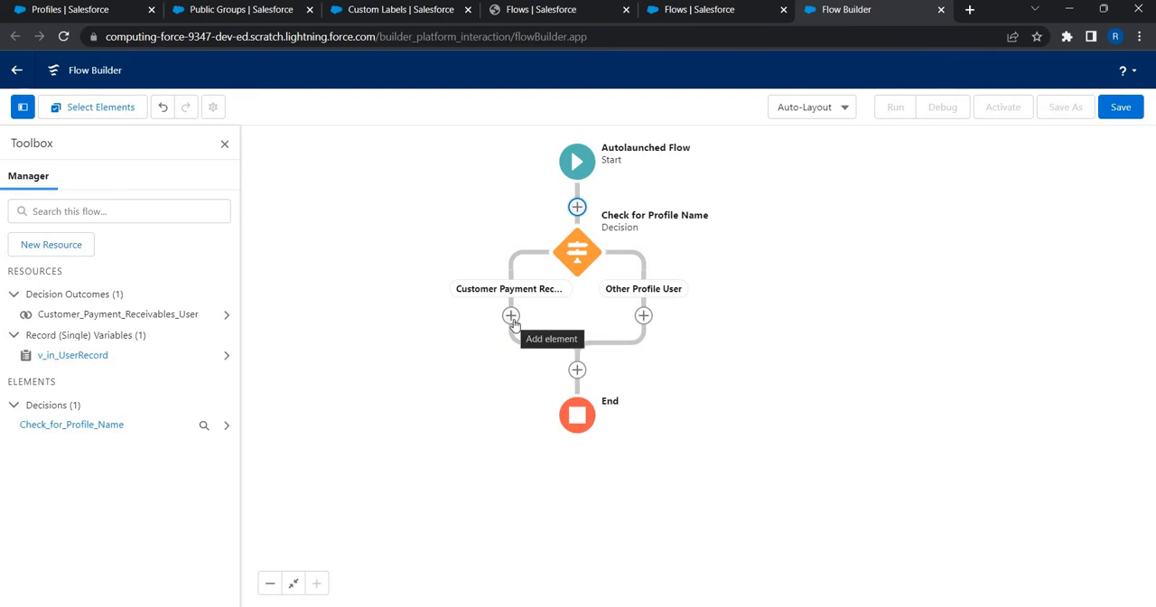
- Launch the Developer Console from the Custom Labels setup page and maximize its window
left_click(389, 11)
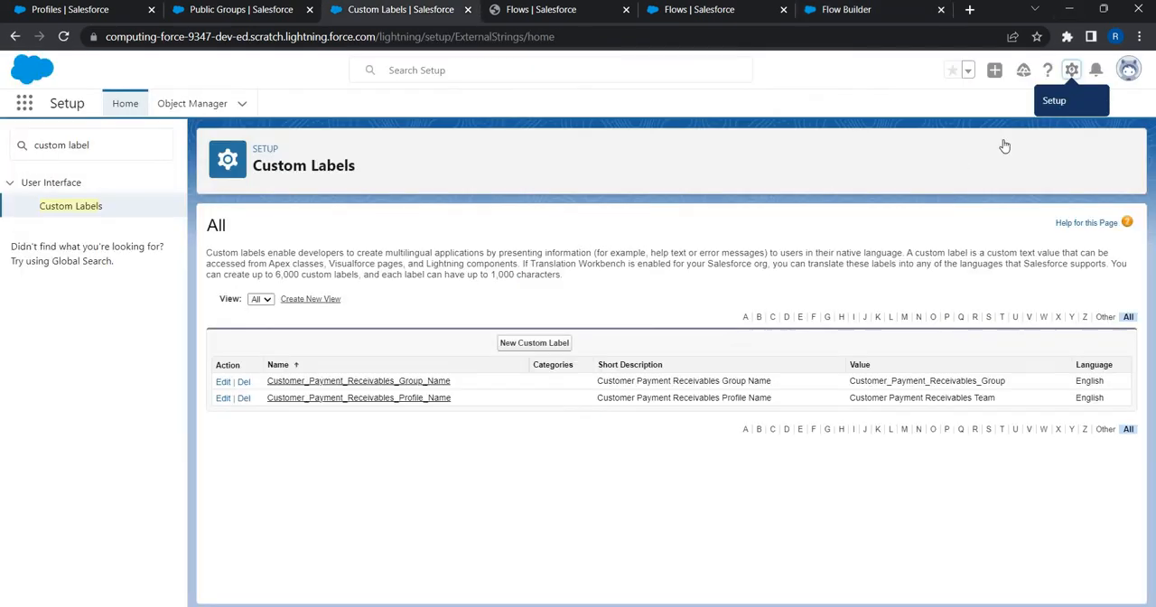
left_click(1071, 69)
left_click(1020, 142)
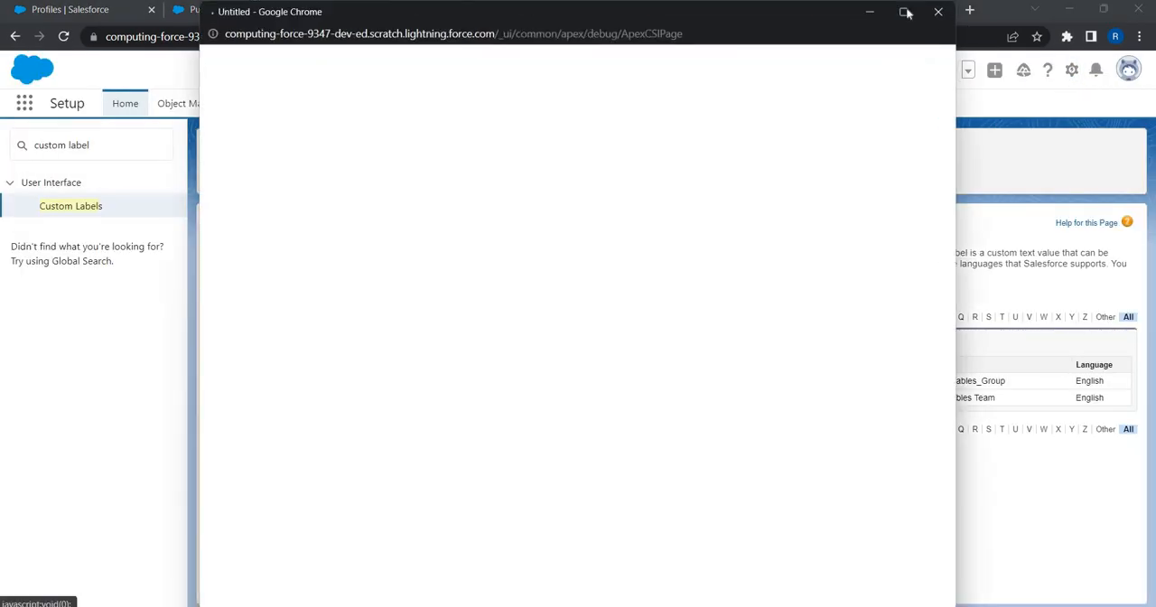
double_click(689, 12)
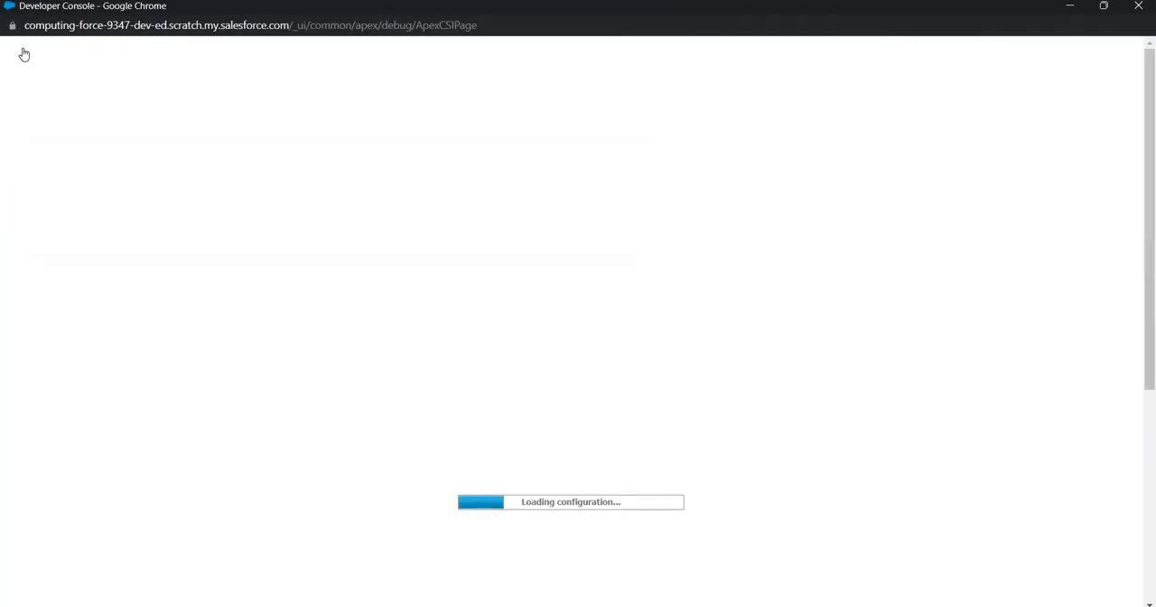
- Filter the Developer Console's objects by "grou" and open the Group object
left_click(16, 46)
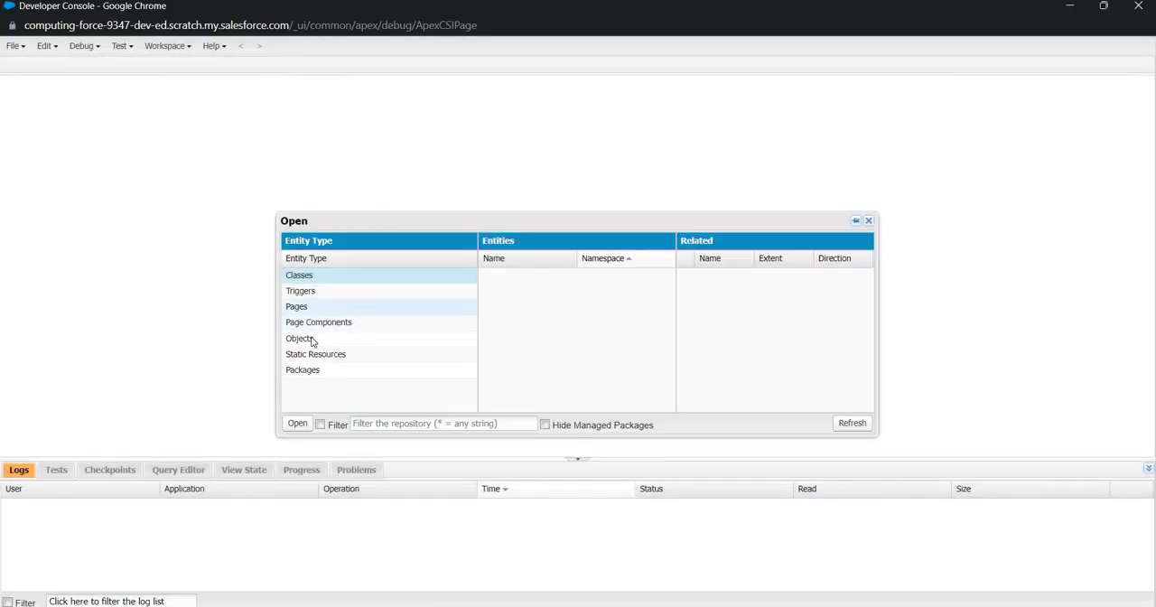
left_click(305, 339)
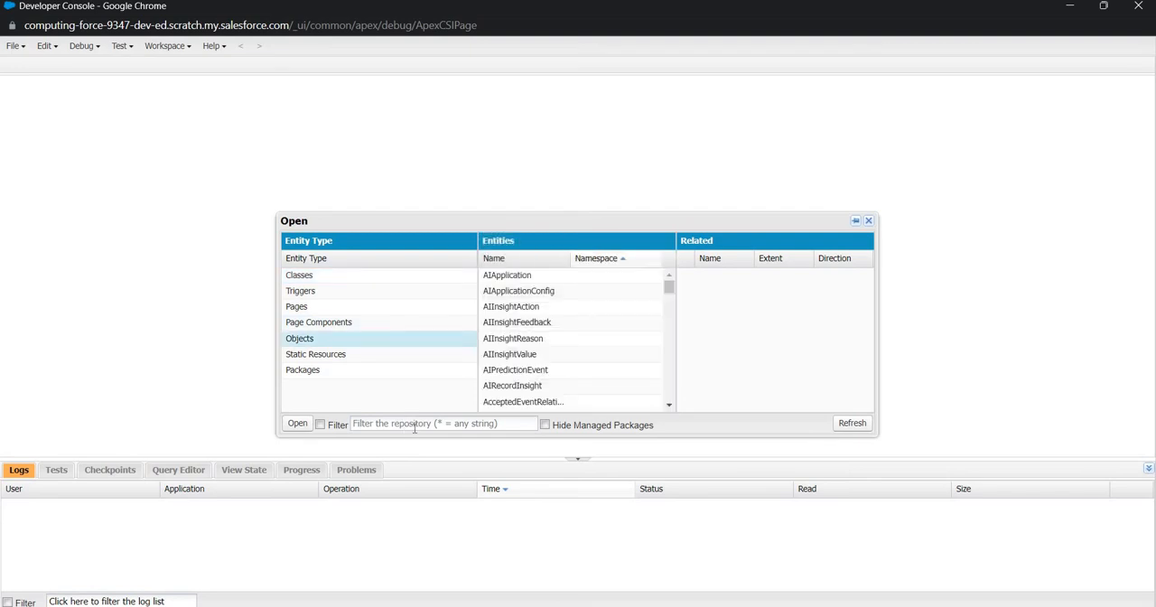
left_click(414, 423)
type("grou")
left_click(505, 282)
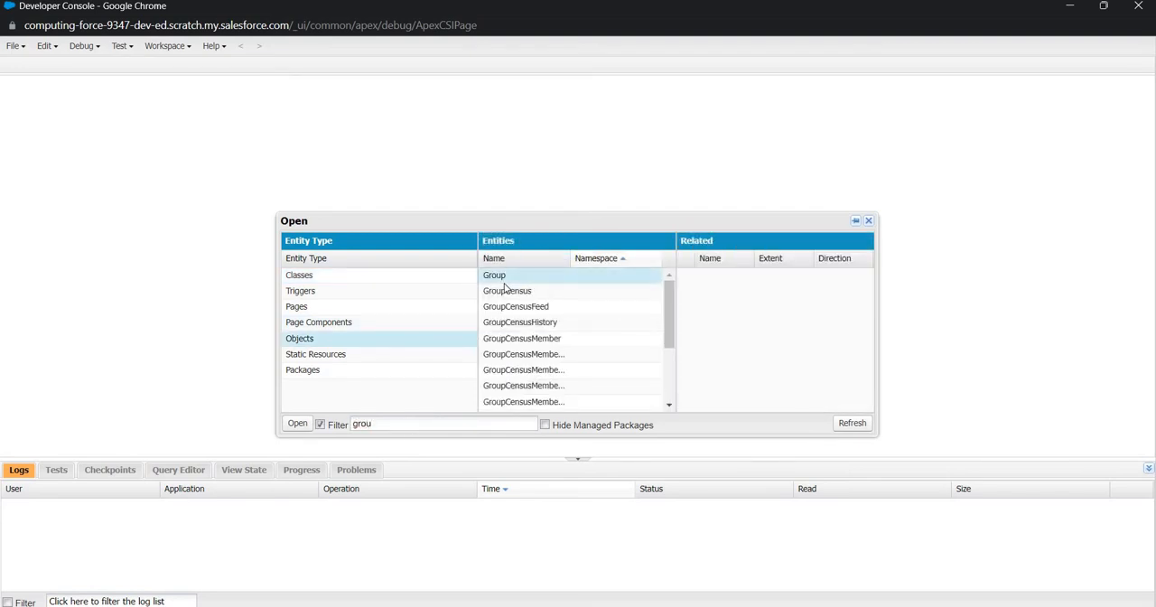
double_click(504, 284)
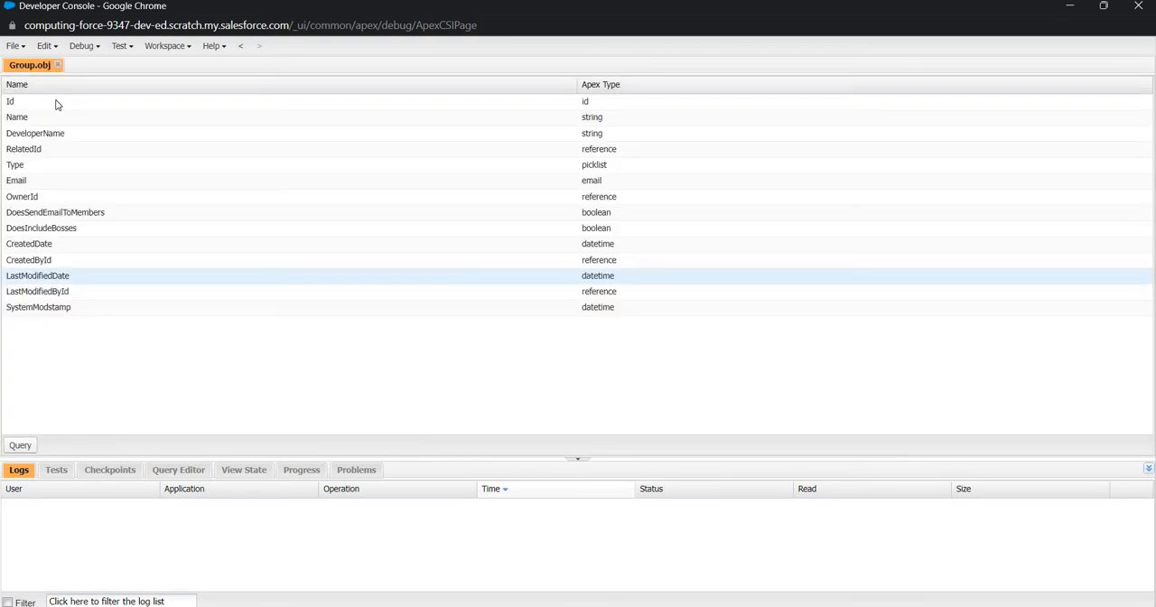
- Query Id, Name, DeveloperName and RelatedId from Group, sort by DeveloperName, and select the Id of the Customer Payment Receivables Group record
left_click(31, 149, "shift")
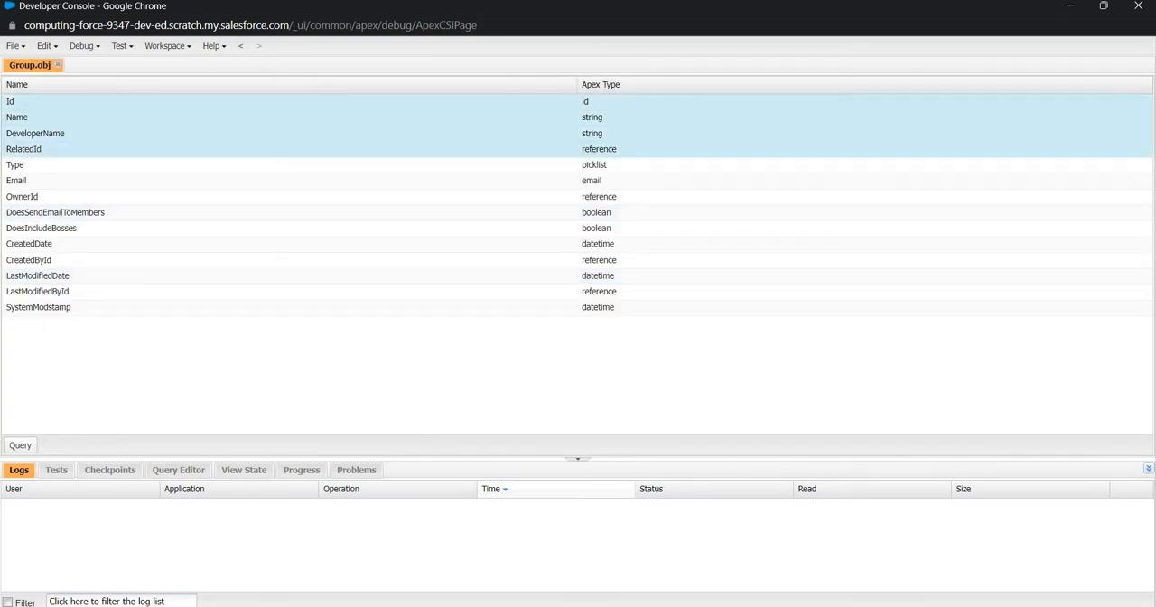
left_click(24, 445)
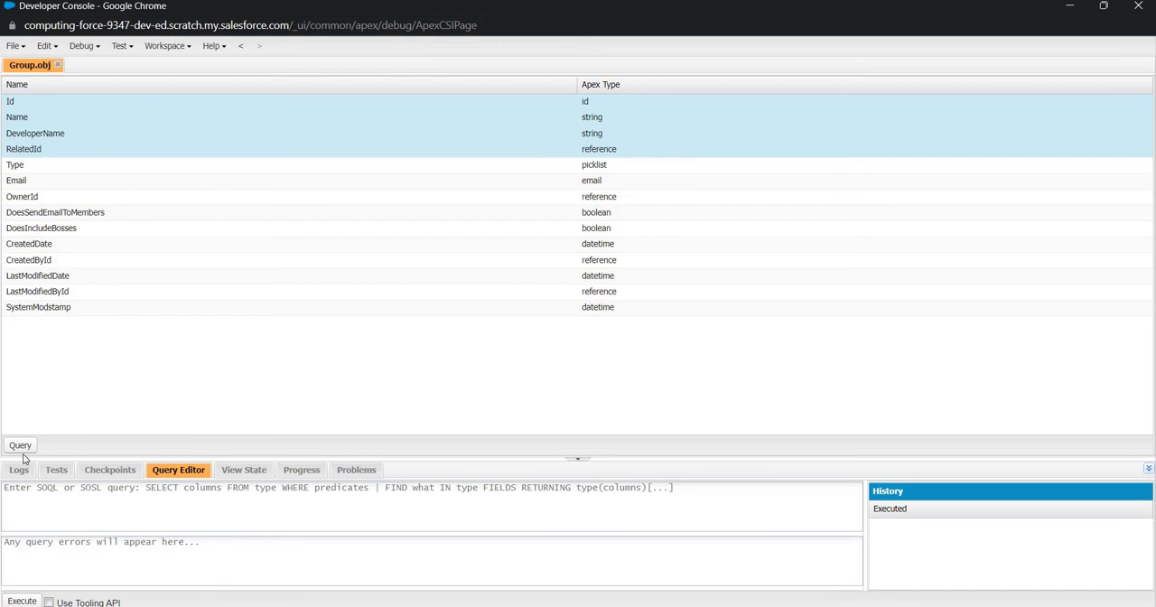
left_click(23, 447)
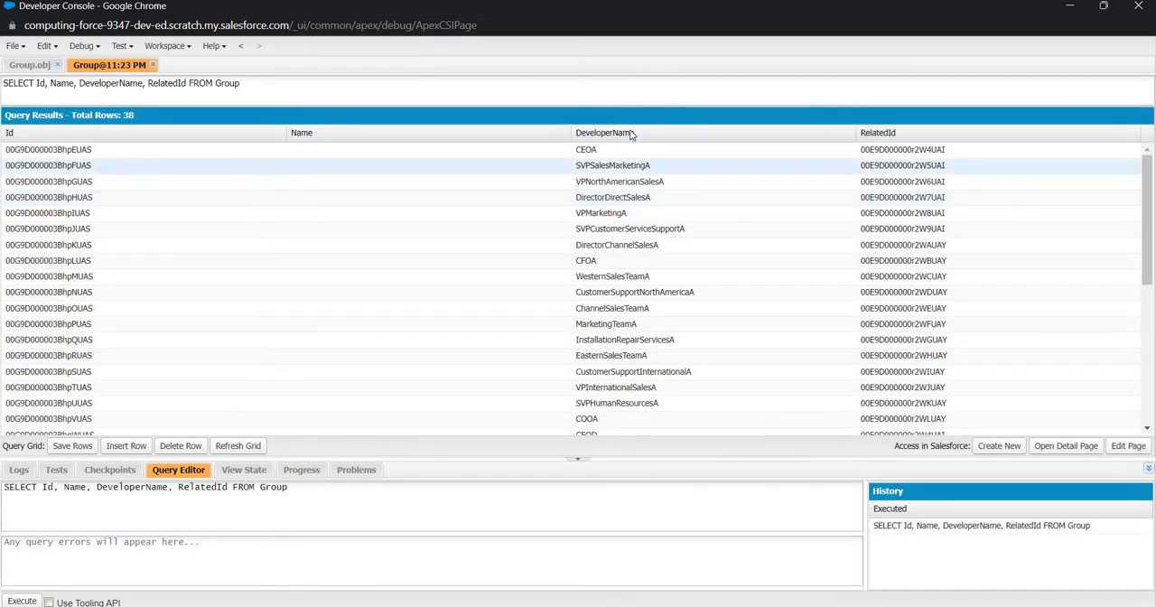
left_click(631, 134)
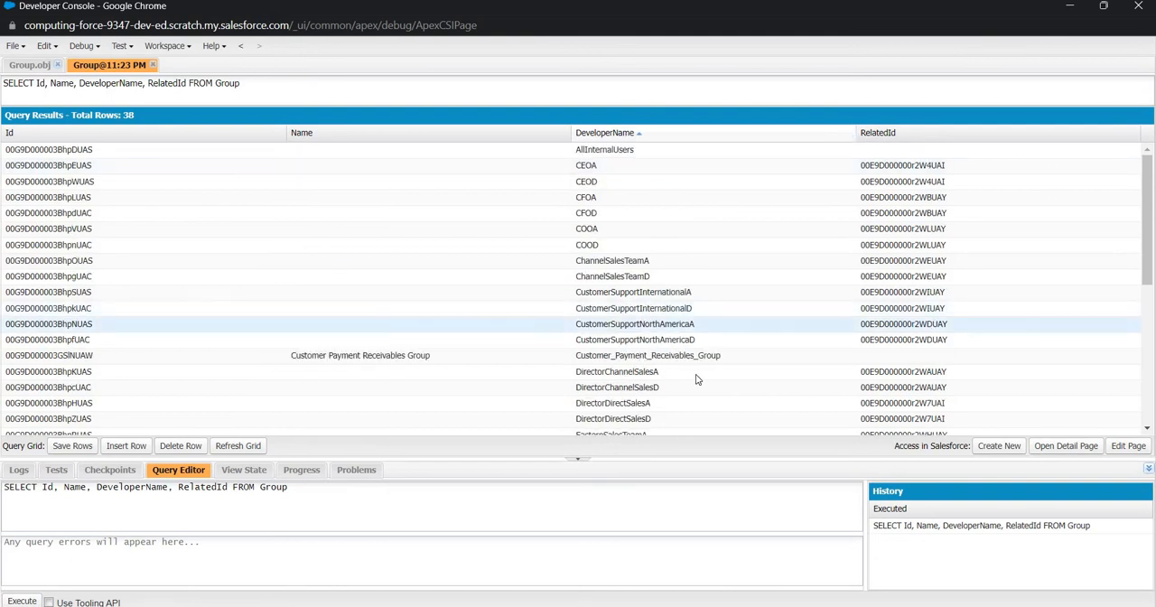
left_click(99, 357)
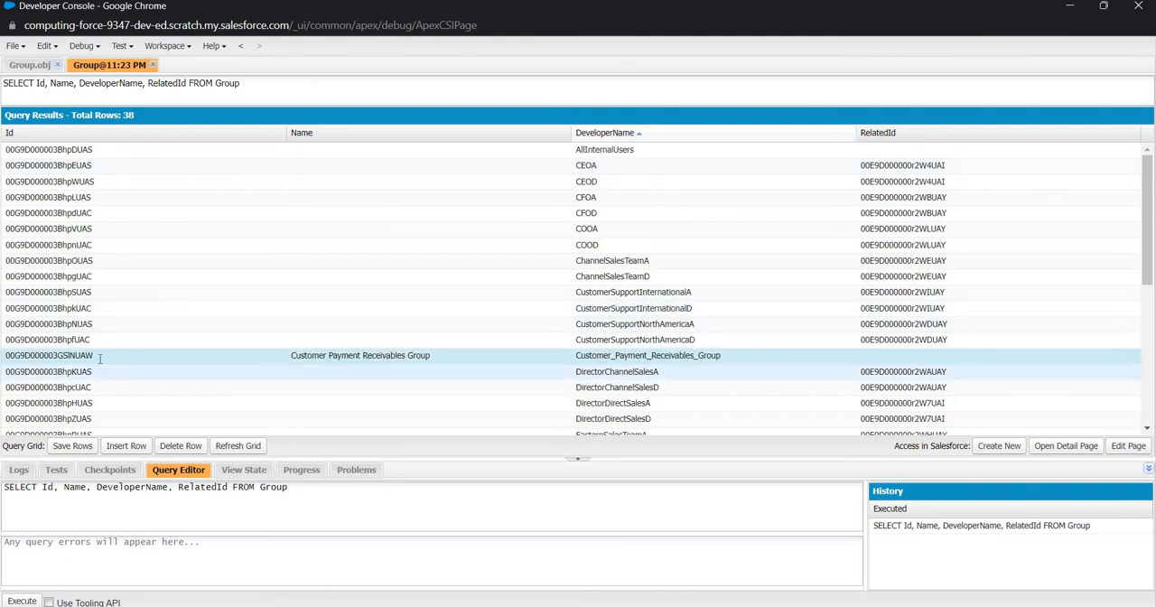
left_click(99, 357)
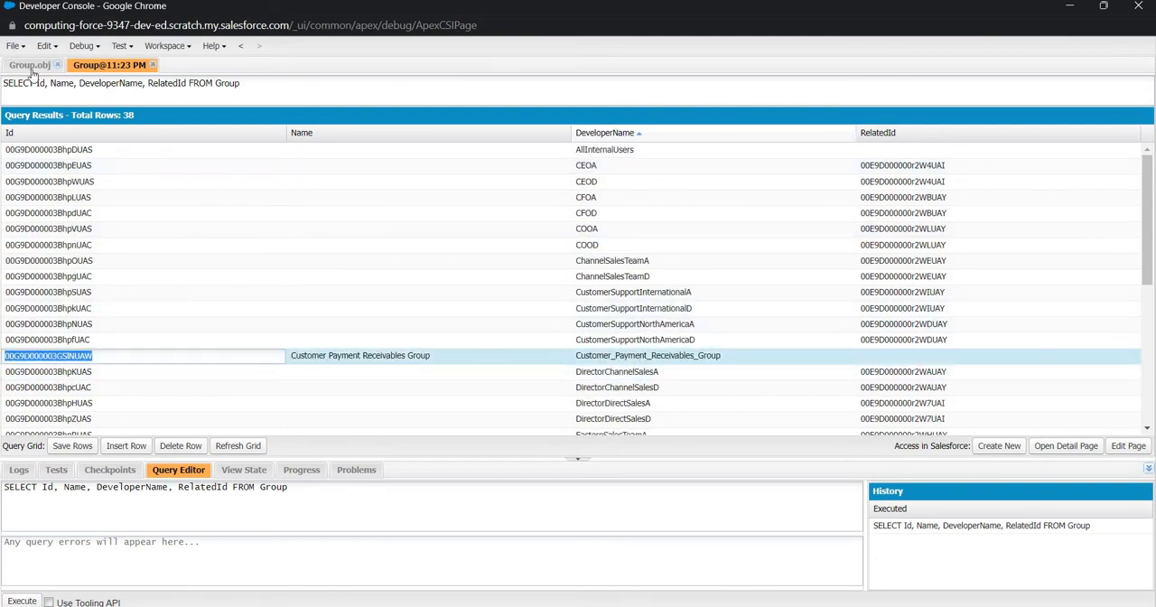
- Filter the Developer Console's objects by "group me" and open the GroupMember object
left_click(15, 46)
left_click(37, 89)
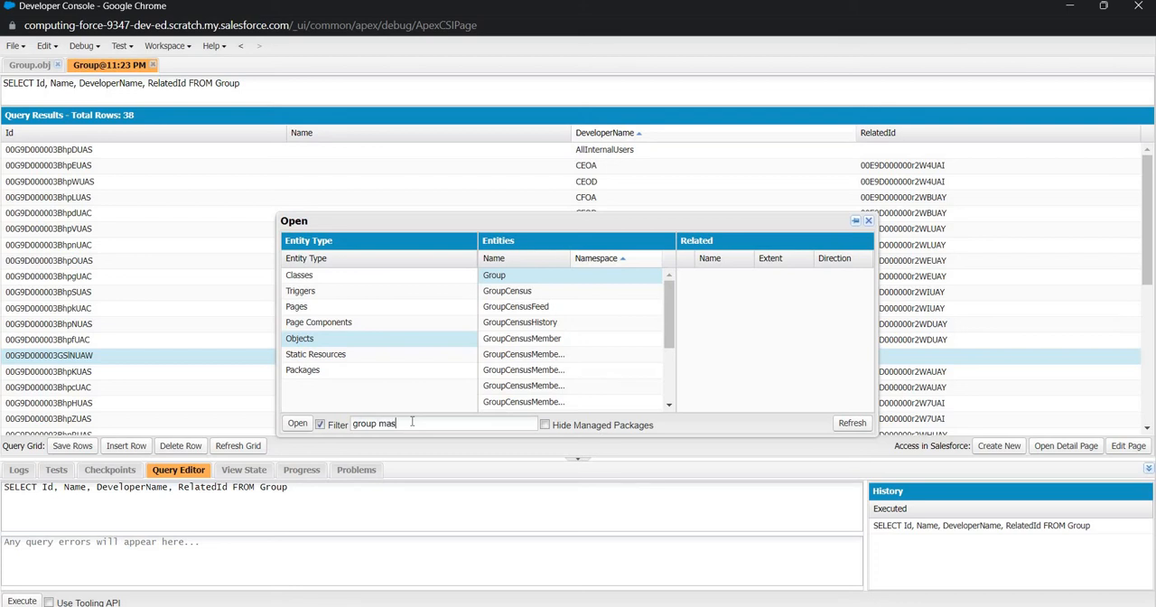
type("p mas")
key("BackSpace")
key("BackSpace")
type("mm")
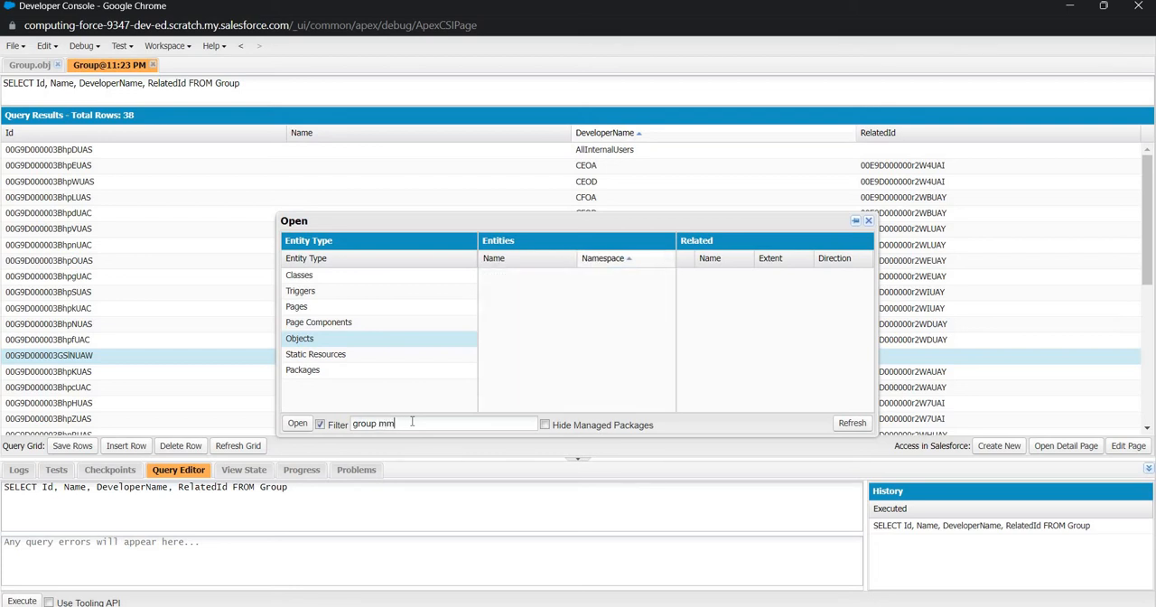
key("BackSpace")
type("e")
double_click(523, 280)
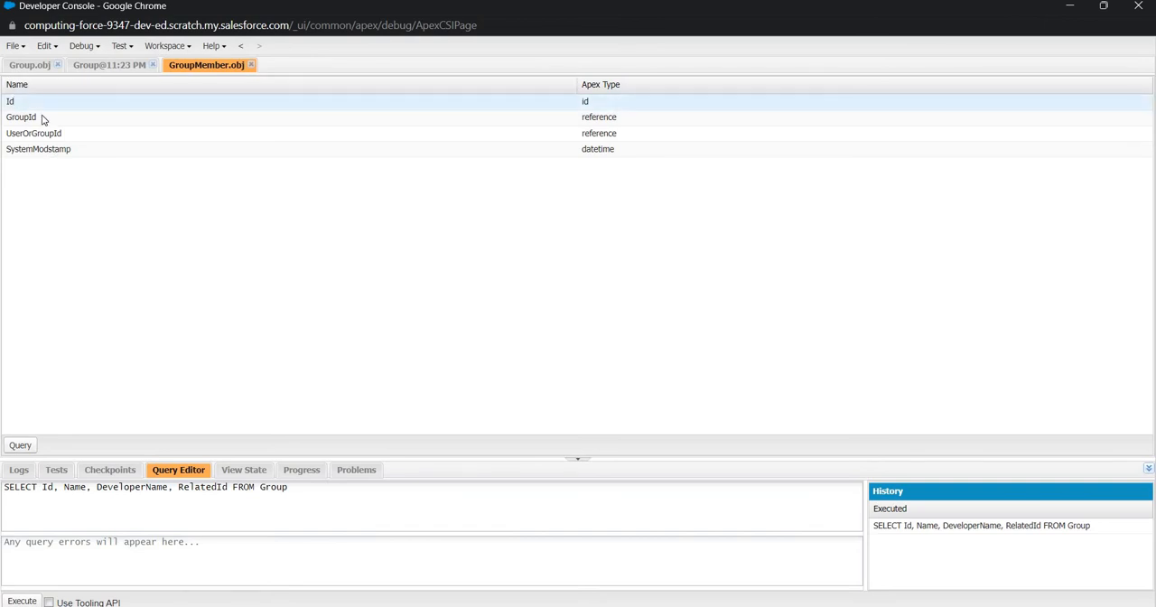
- Compare the Customer Payment Receivables Group record's Id and DeveloperName with the fields of the GroupMember object
left_click(98, 69)
double_click(78, 354)
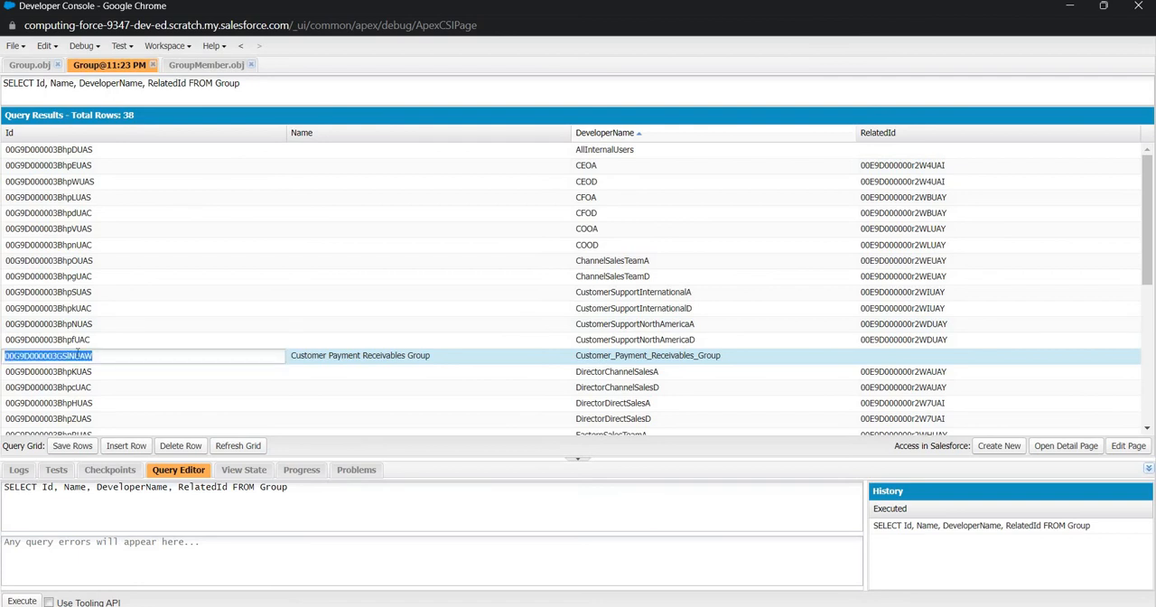
left_click(213, 67)
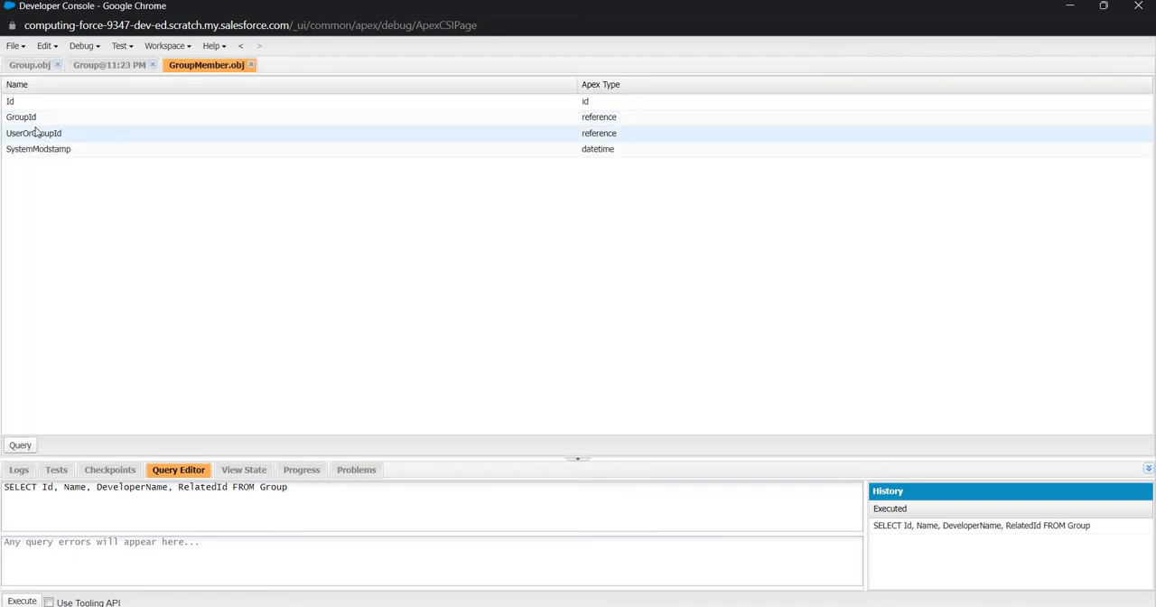
left_click(40, 120)
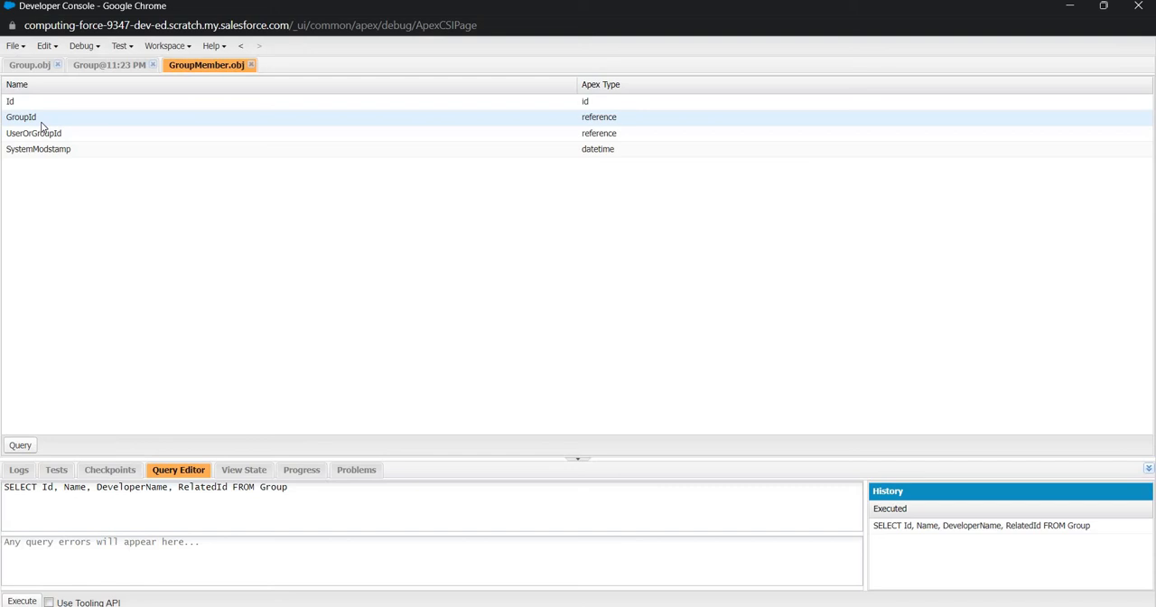
left_click(102, 67)
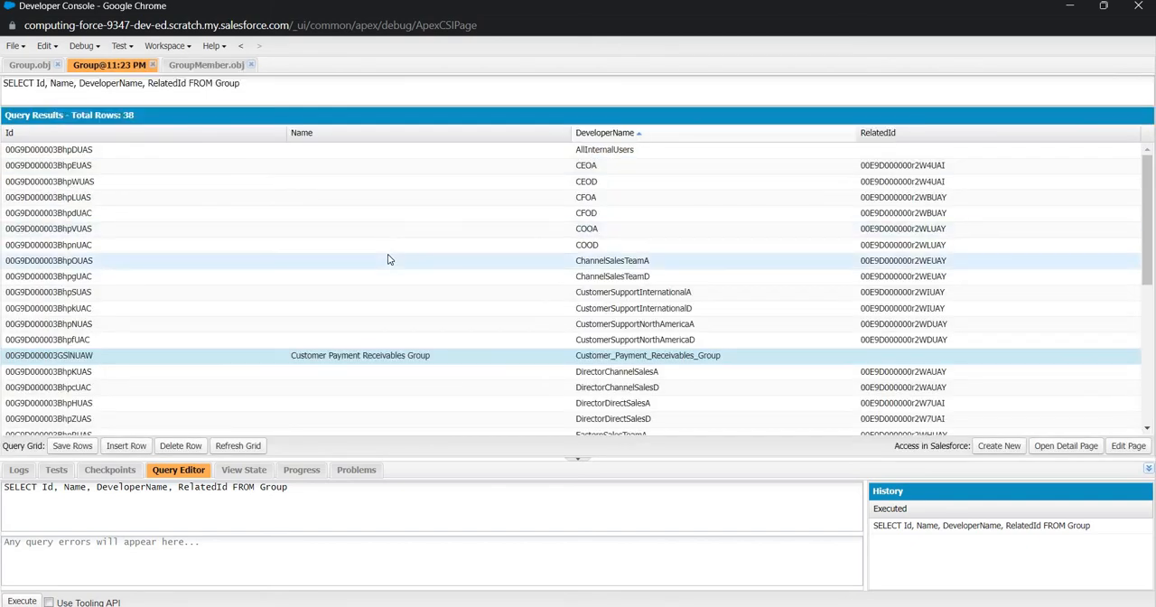
double_click(623, 357)
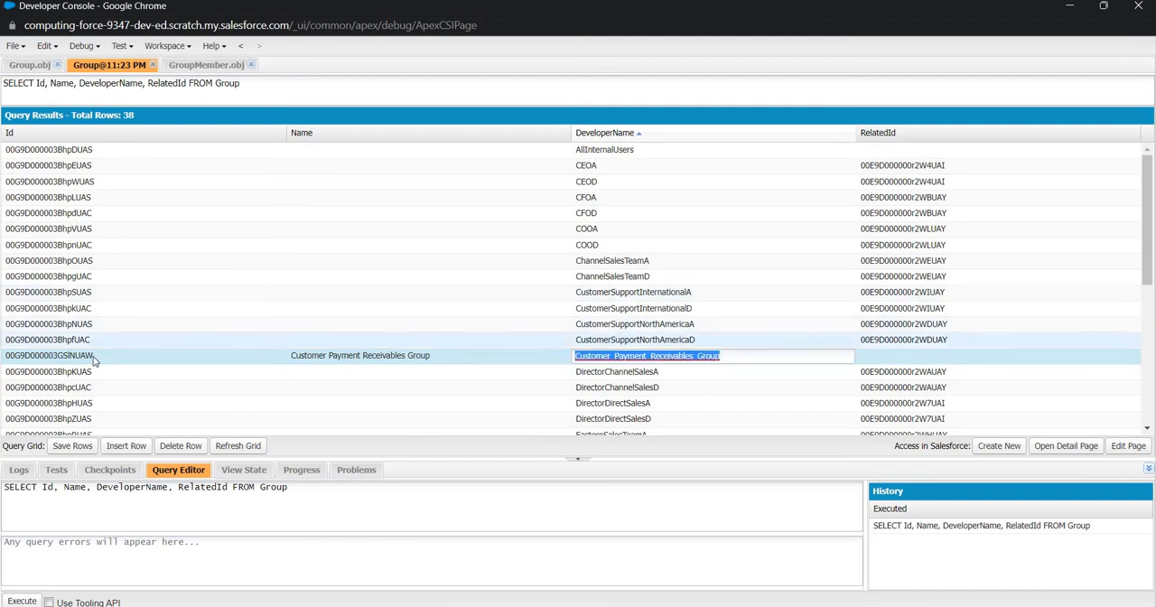
left_click(213, 66)
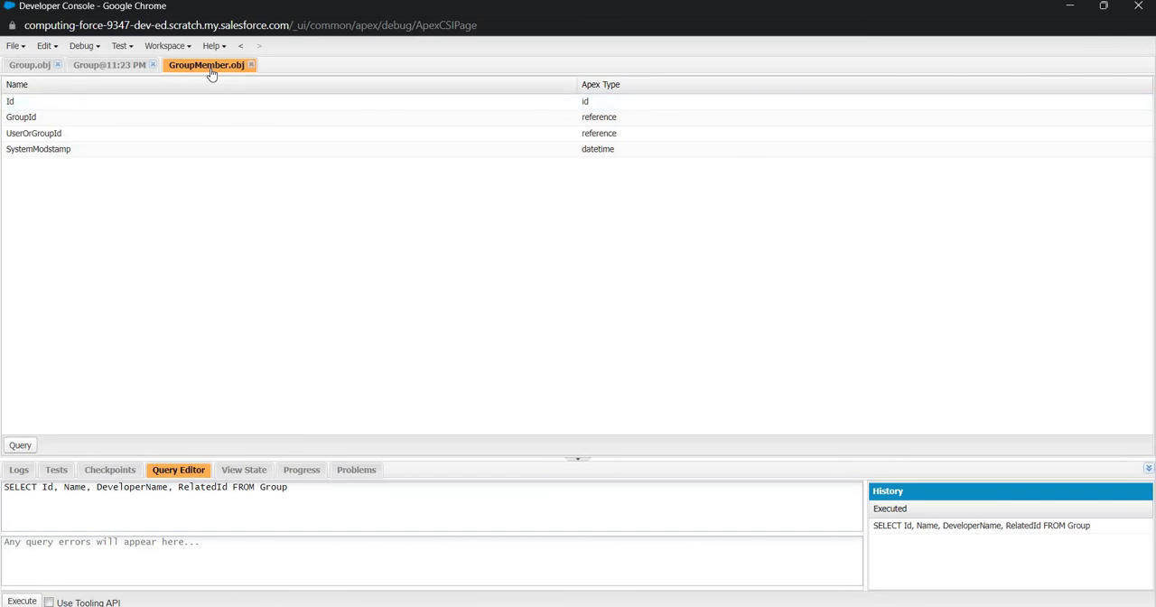
- Switch back to the Flow Builder and add a Get Records element on the Customer Payment Receivables User path
key("alt+Tab")
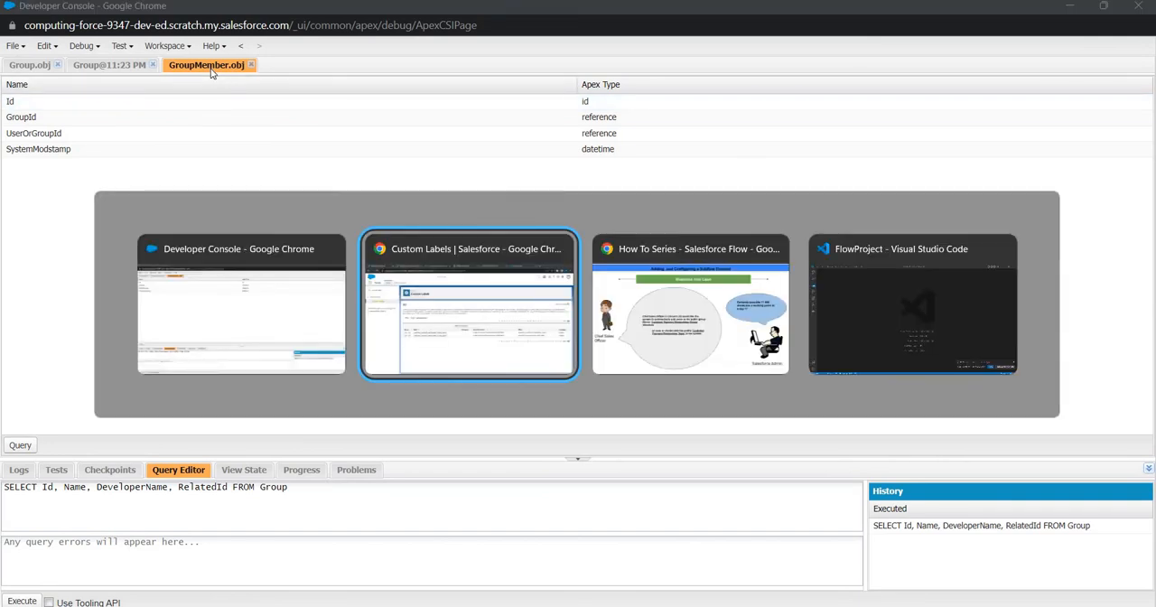
key("alt+Tab")
key("alt+Tab")
key("alt+shift+Tab")
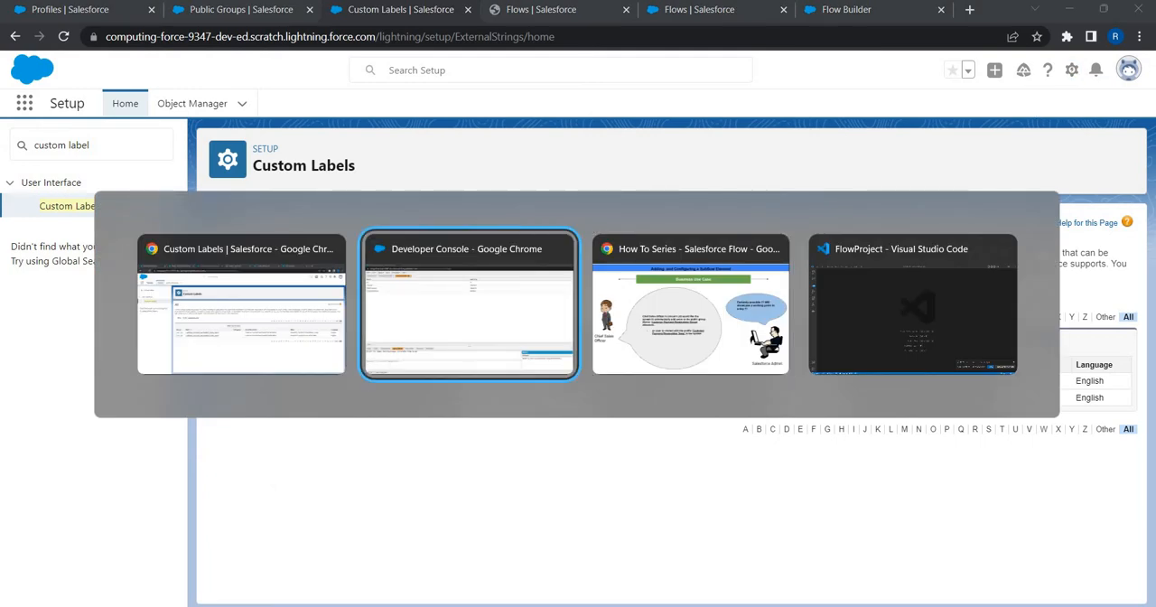
key("alt+shift+Tab")
left_click(822, 9)
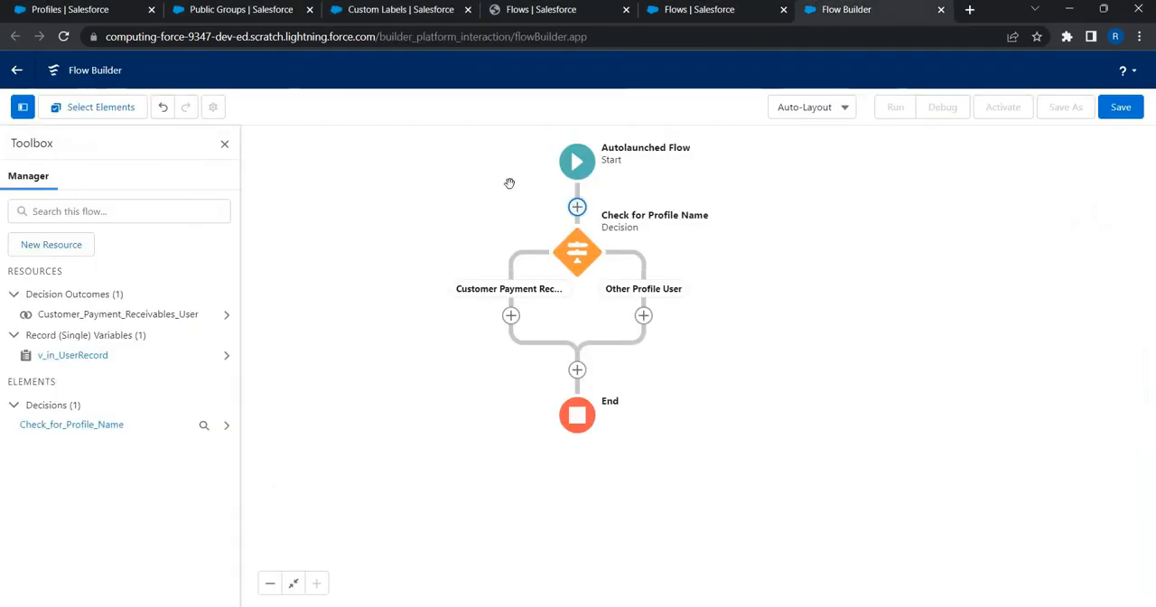
left_click(510, 316)
scroll(488, 526, "down", 3)
scroll(487, 529, "down", 5)
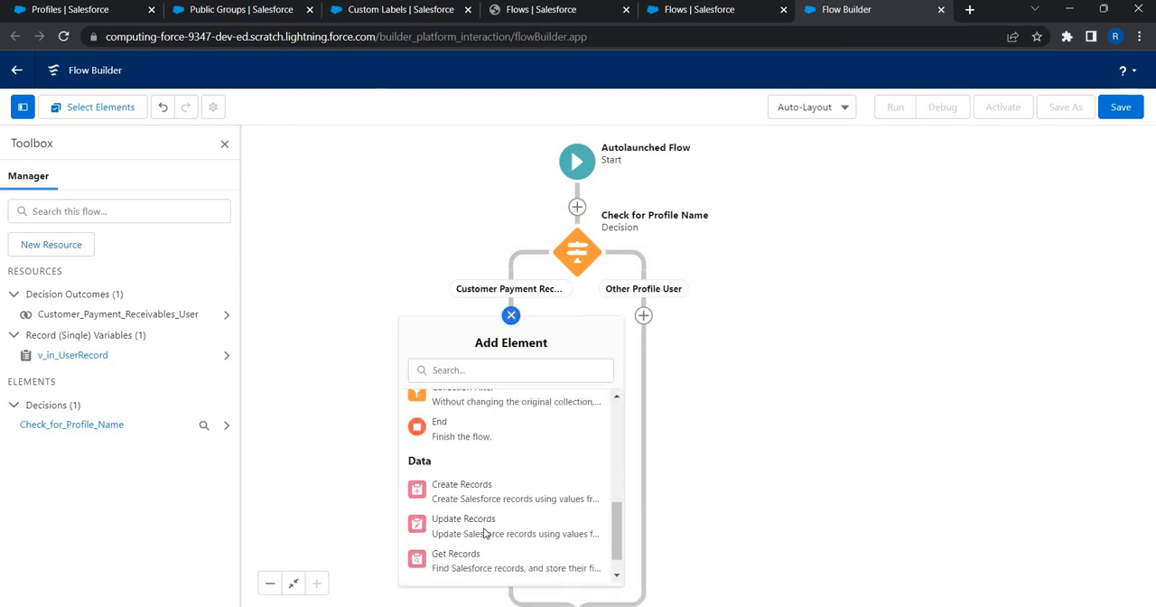
left_click(460, 524)
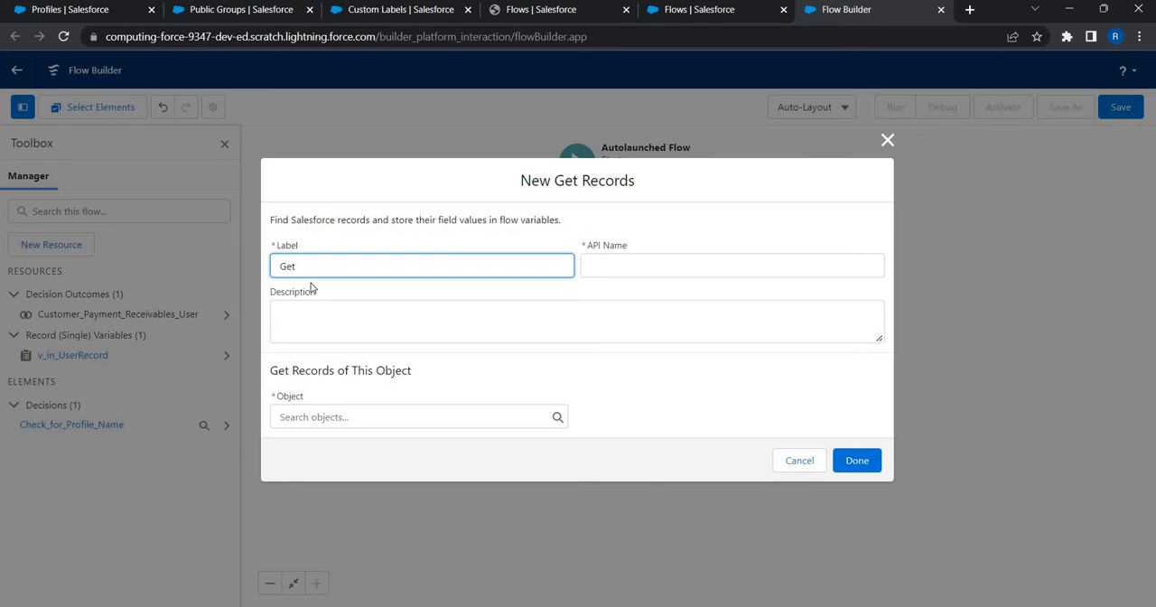
- Label the Get Records element Get Public Group Id and set its object to Group
type("Get Public Group Id")
key("Tab")
key("Tab")
key("Tab")
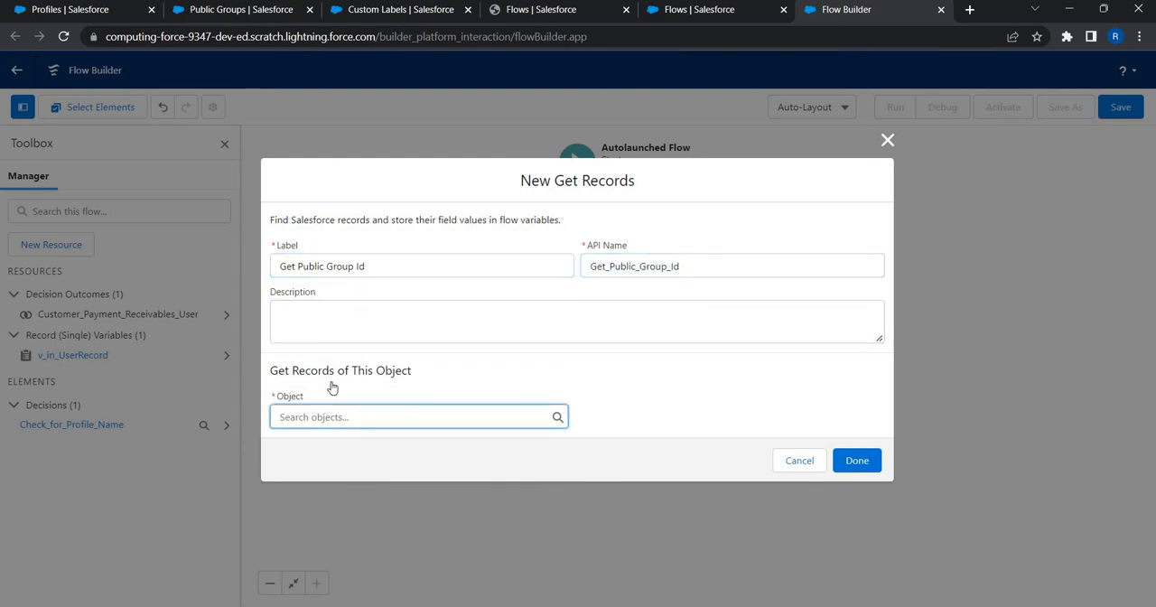
type("group")
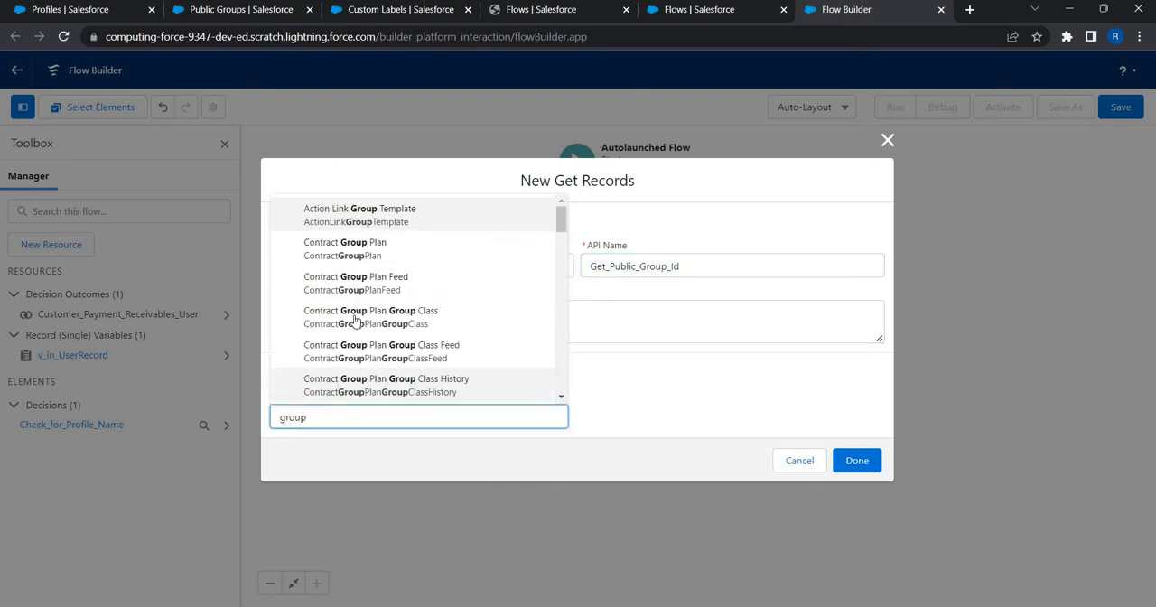
scroll(356, 298, "down", 1)
scroll(357, 299, "down", 2)
left_click(350, 296)
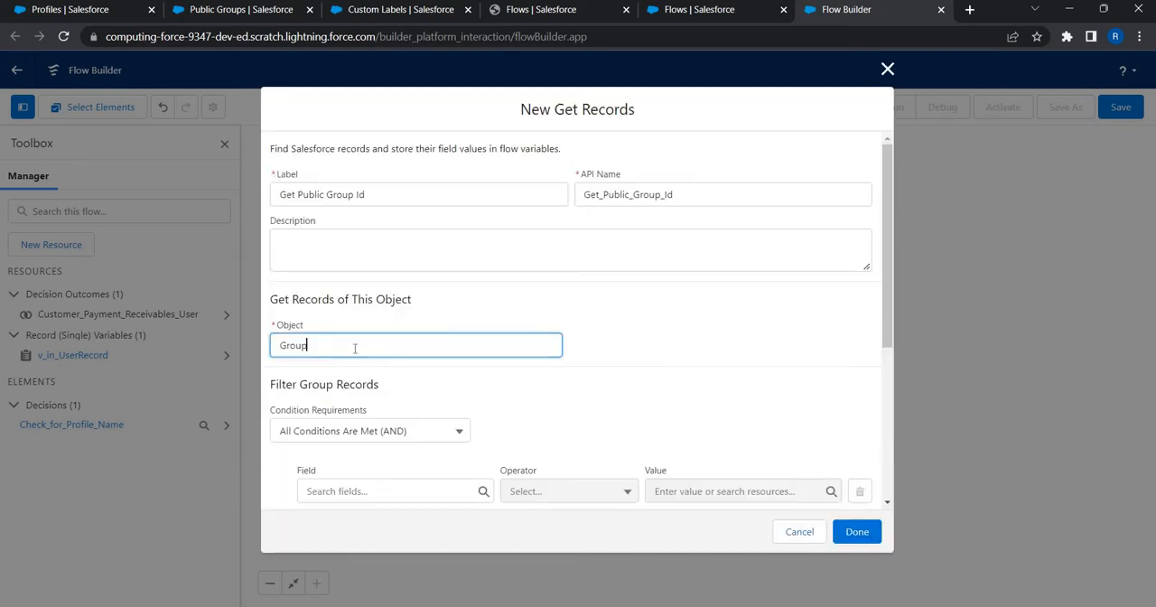
- Set the Group record filter to the DeveloperName field with the Contains operator
scroll(358, 343, "down", 2)
scroll(358, 343, "down", 1)
left_click(357, 341)
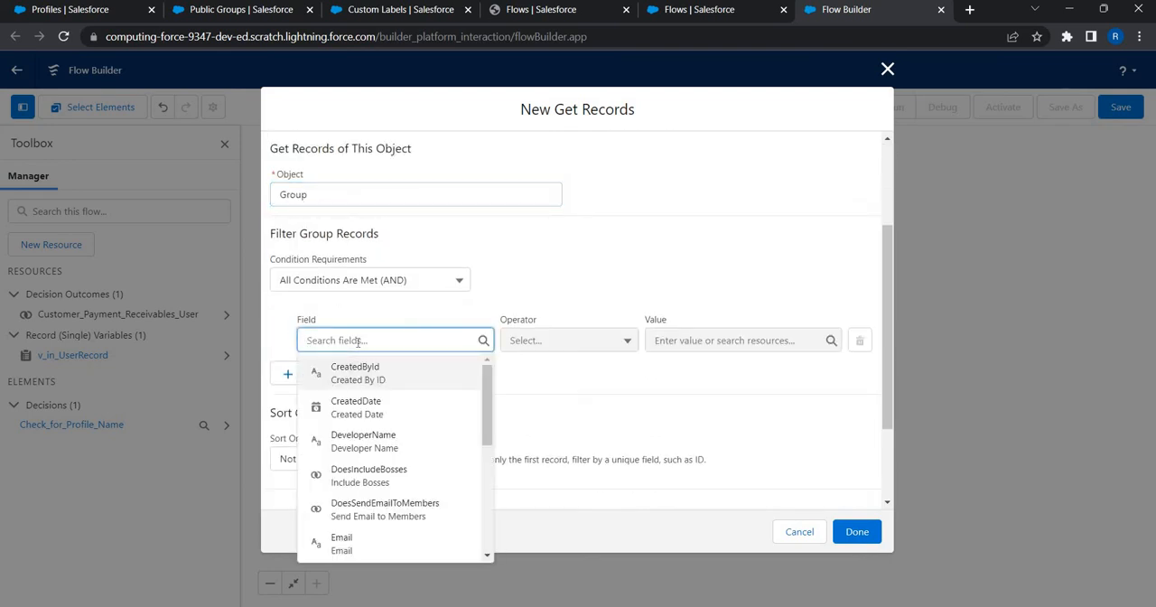
type("name")
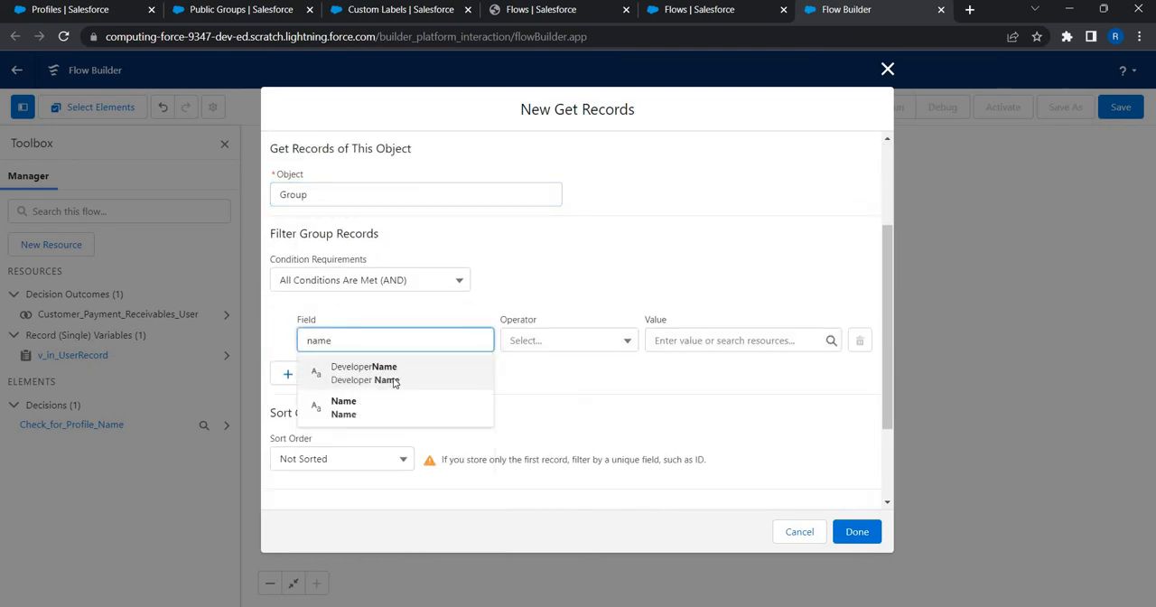
key("Return")
key("alt+Tab")
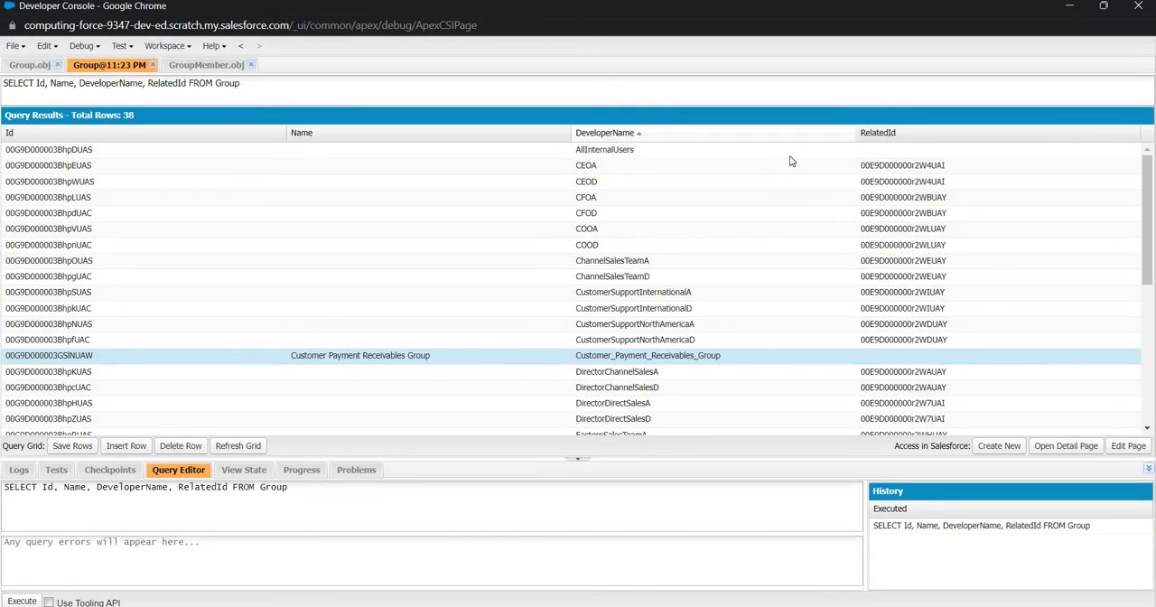
key("alt+Tab")
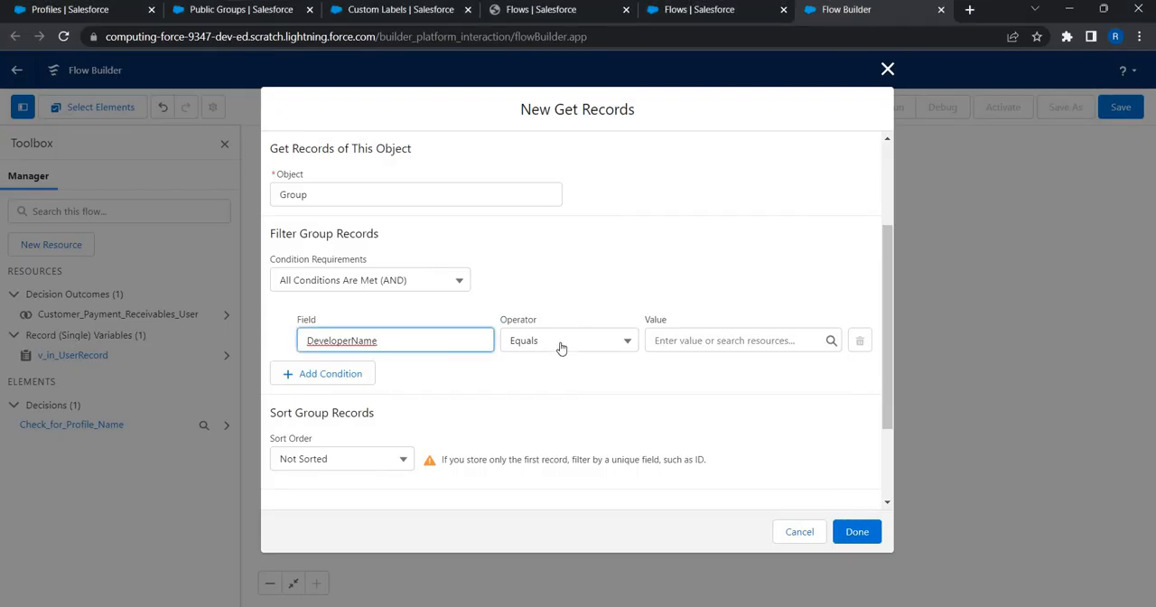
left_click(561, 347)
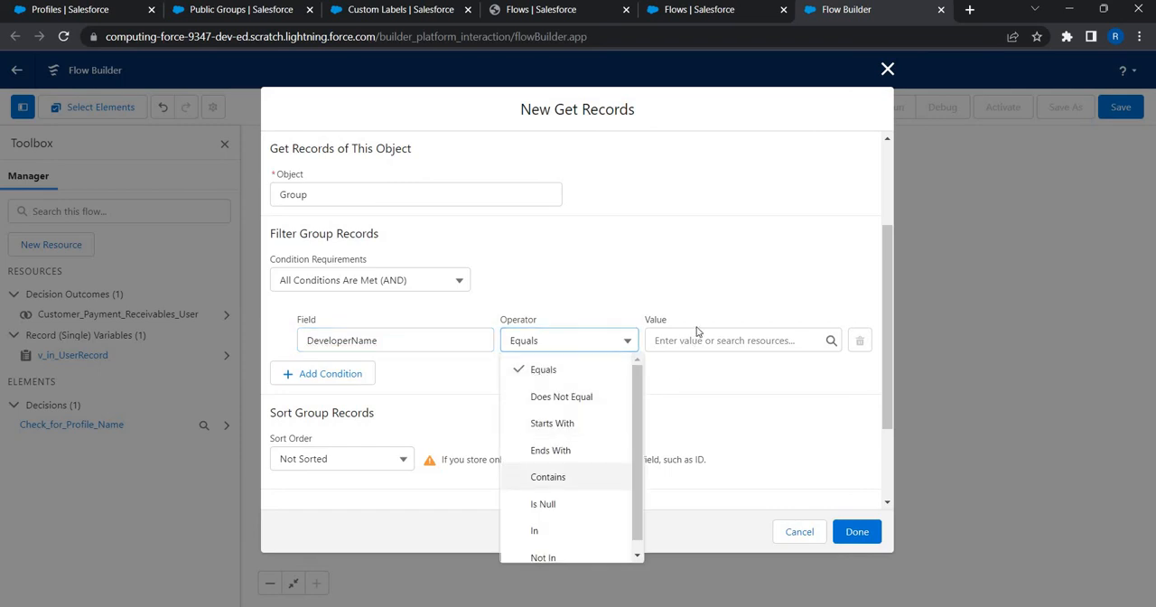
left_click(547, 476)
- Use the Customer Payment Receivables Group custom label as the filter value and finish the Get Records element
left_click(713, 341)
scroll(713, 450, "down", 3)
scroll(714, 450, "down", 1)
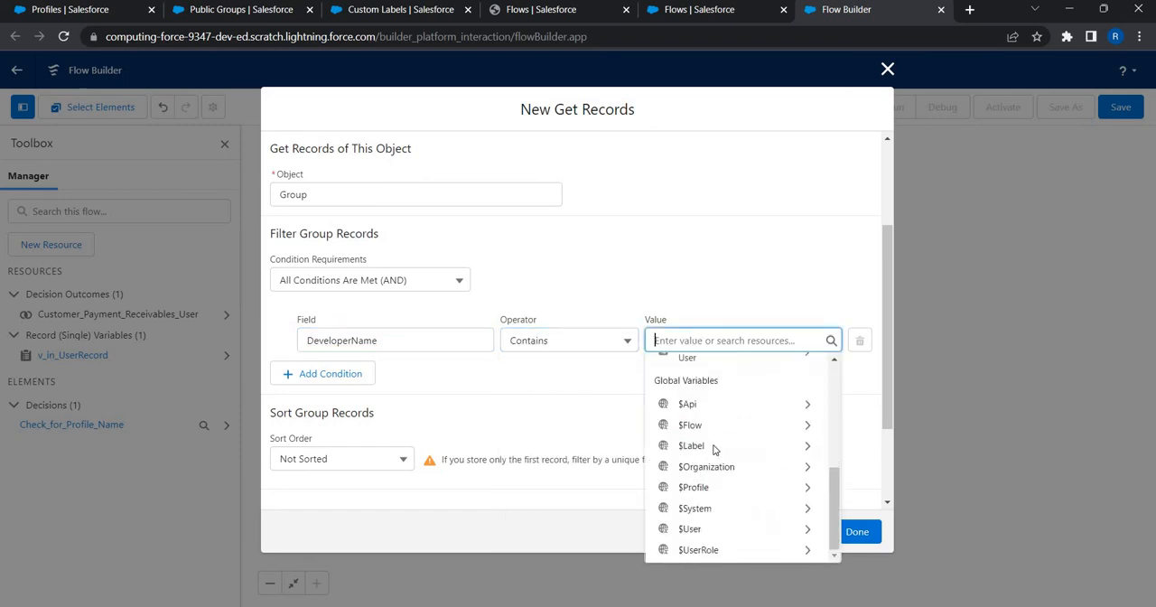
left_click(685, 446)
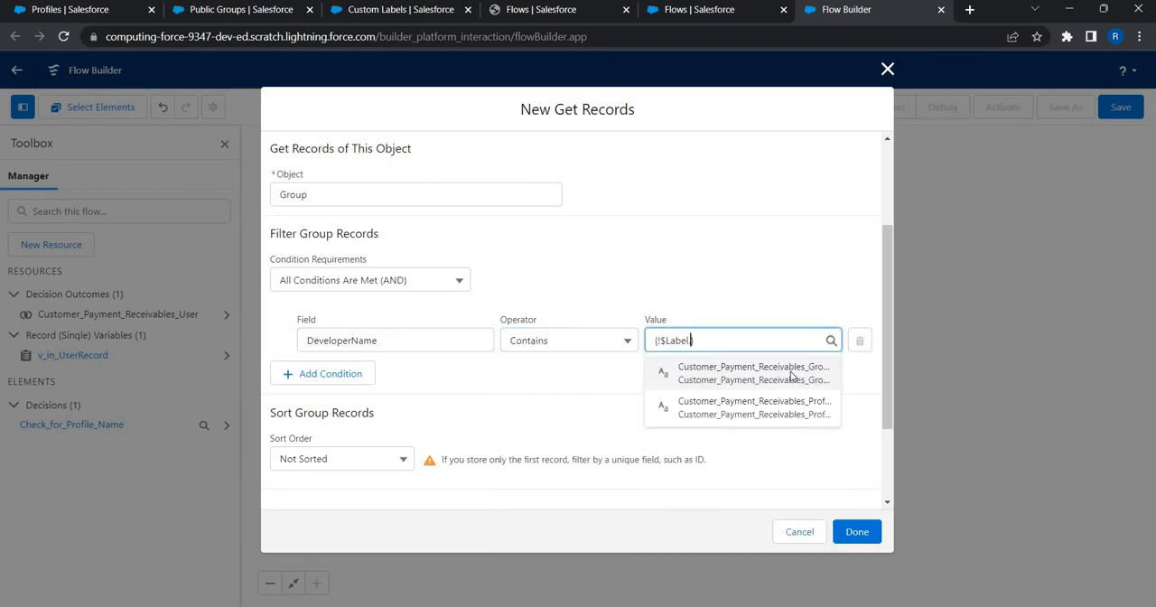
left_click(791, 376)
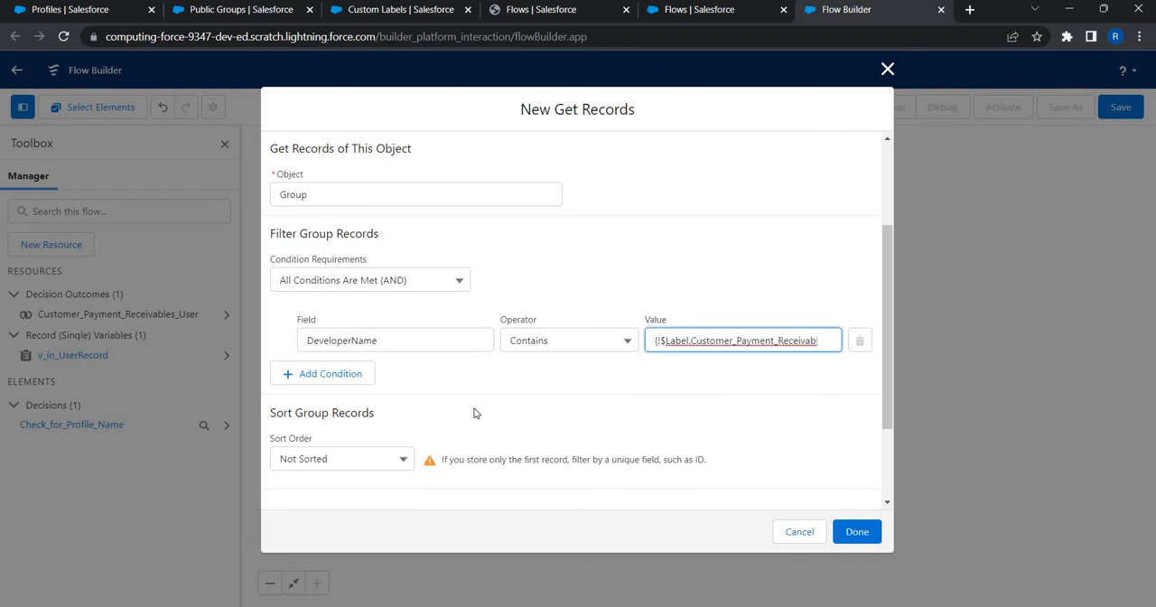
scroll(323, 420, "down", 2)
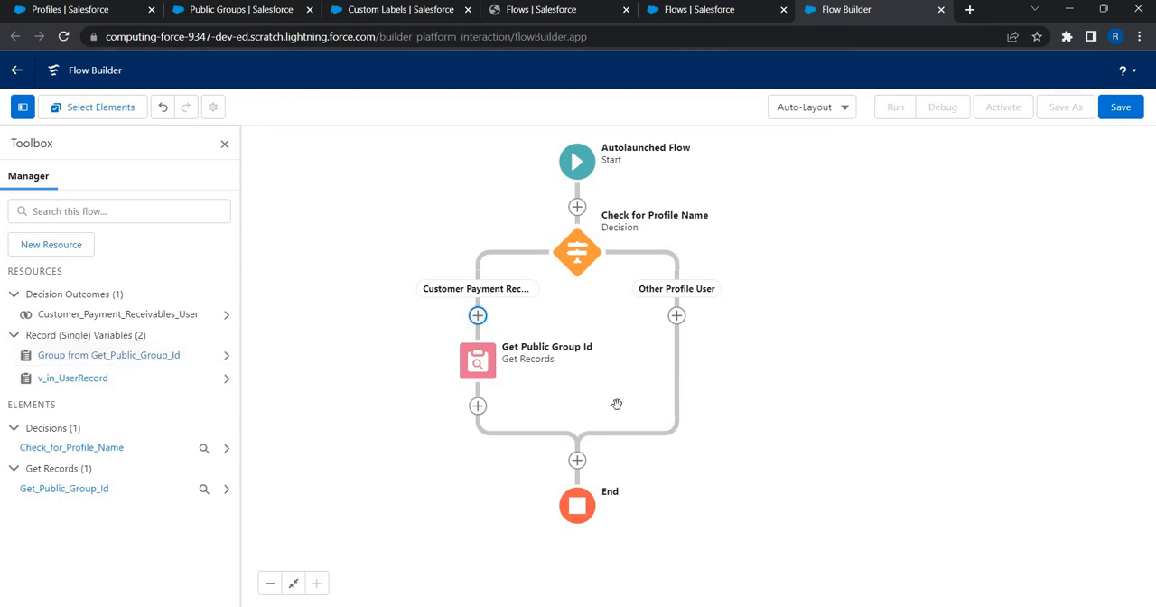
- Add a Decision element directly after Get Public Group Id on the Customer Payment Receivables User path
scroll(479, 336, "down", 2)
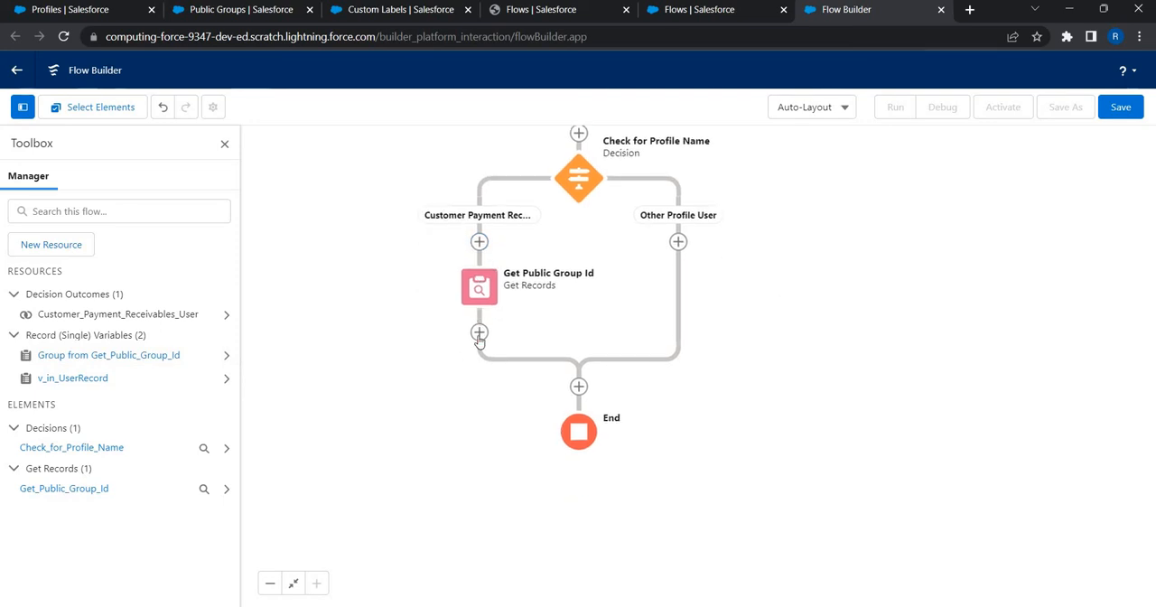
left_click(479, 333)
scroll(428, 469, "down", 3)
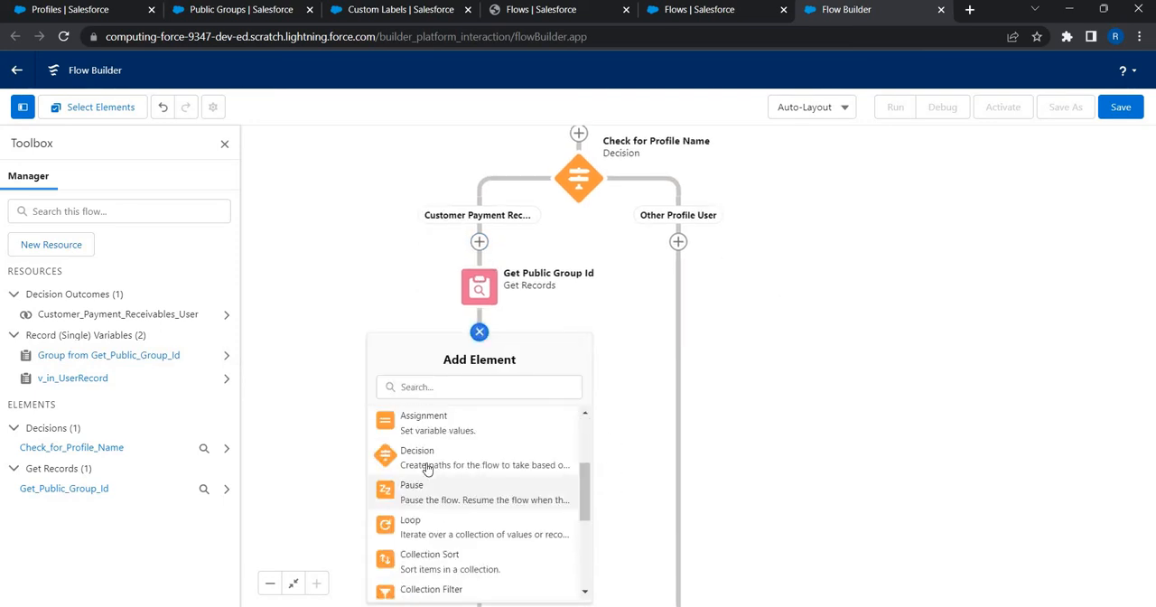
left_click(428, 469)
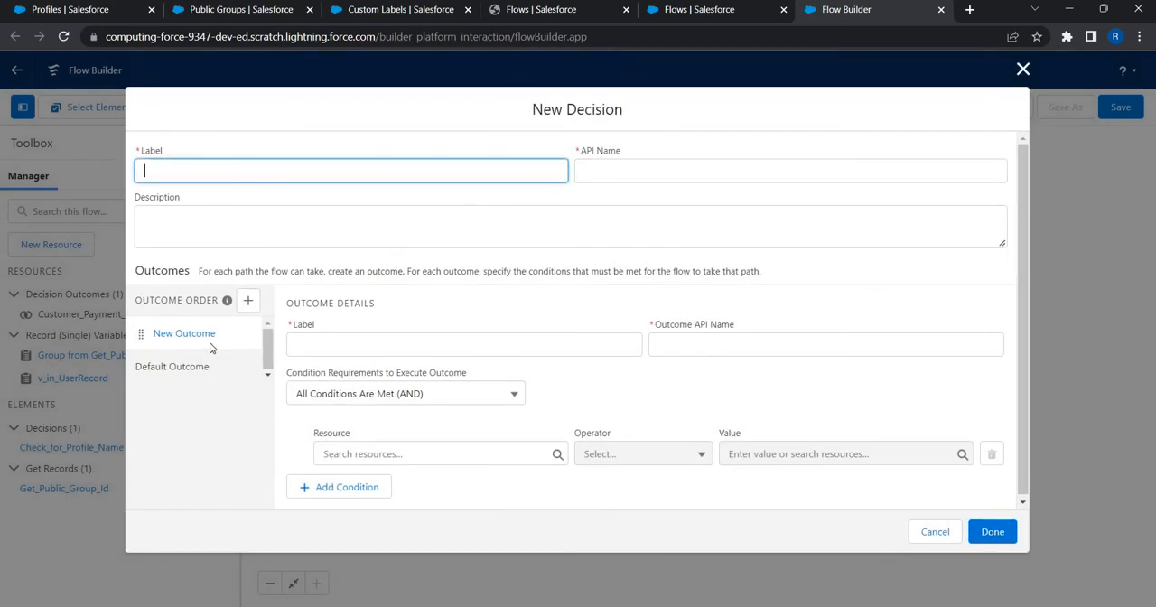
- Set the new outcome's condition to Group from Get_Public_Group_Id, Is Null, with the global constant False
left_click(367, 454)
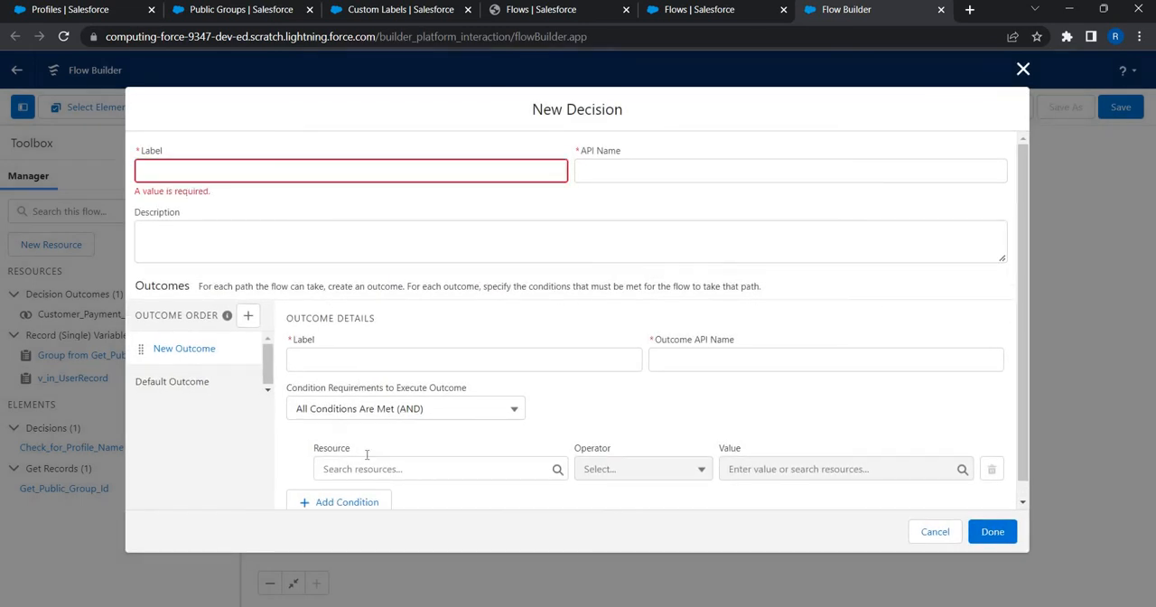
scroll(366, 454, "down", 1)
left_click(366, 454)
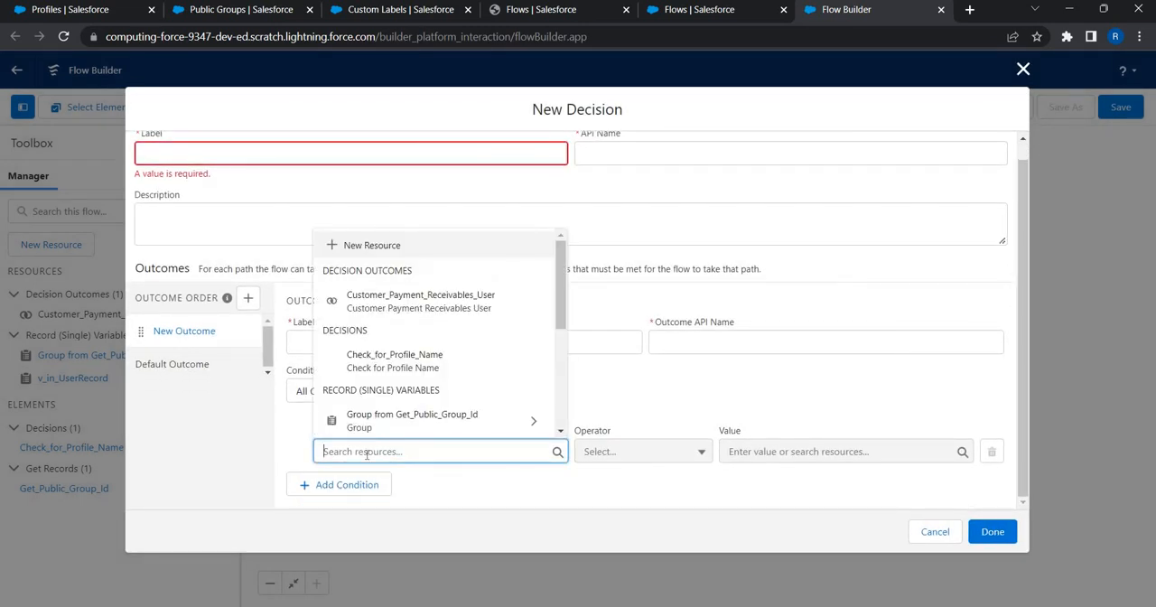
type("g")
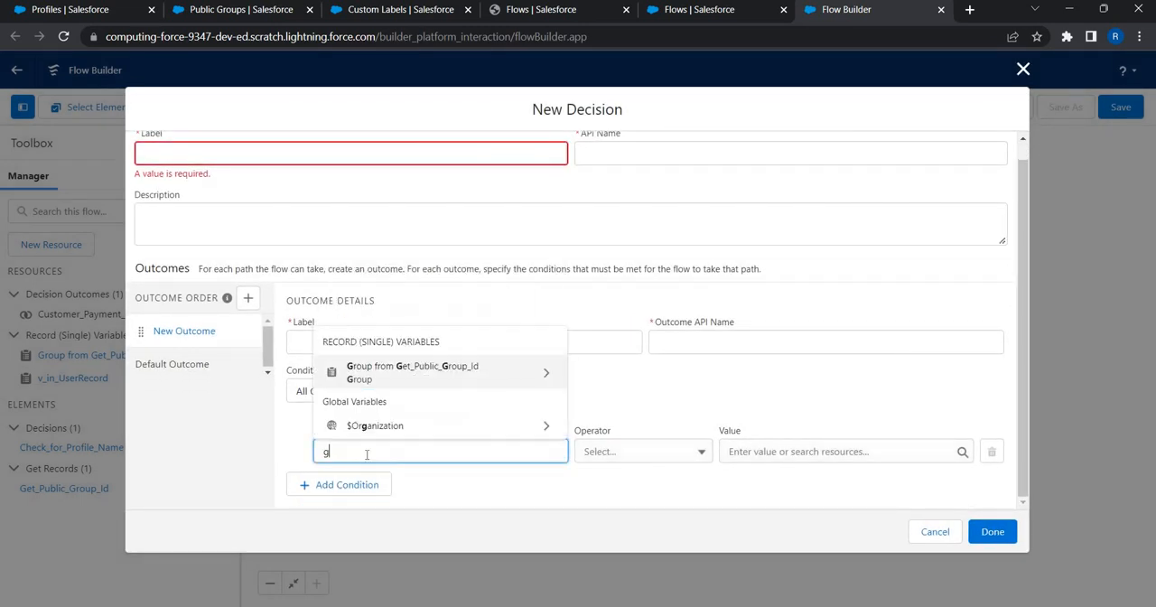
left_click(397, 386)
key("BackSpace")
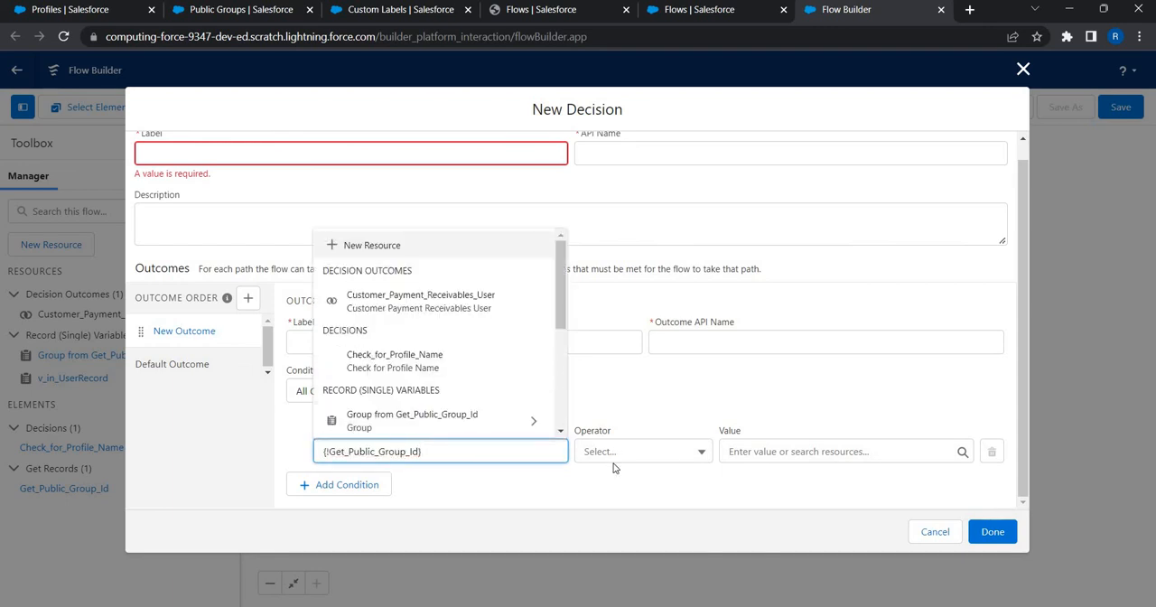
left_click(614, 453)
left_click(618, 533)
left_click(785, 451)
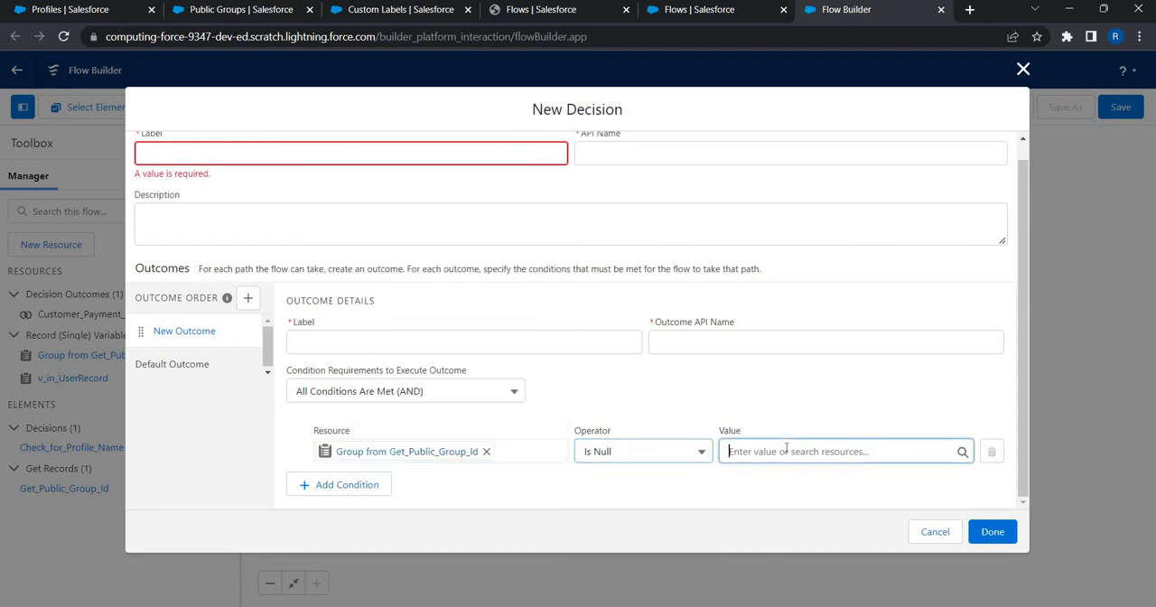
type("fa")
key("Return")
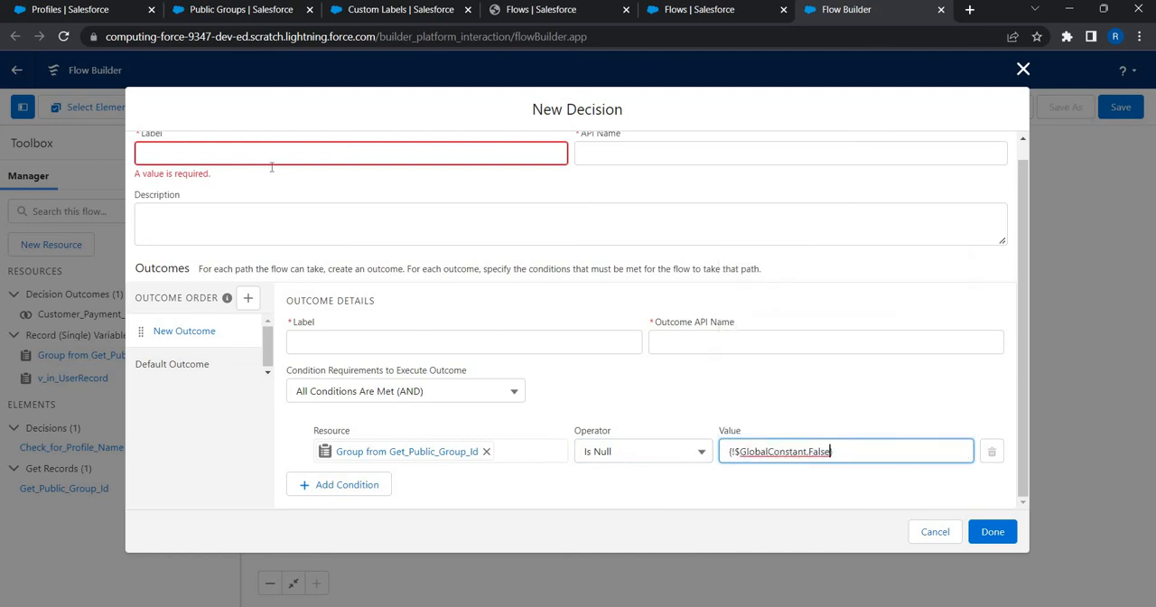
- Label the new decision "Is Group Exists" with the matching API name Is_Group_Exists
scroll(271, 167, "up", 1)
left_click(270, 167)
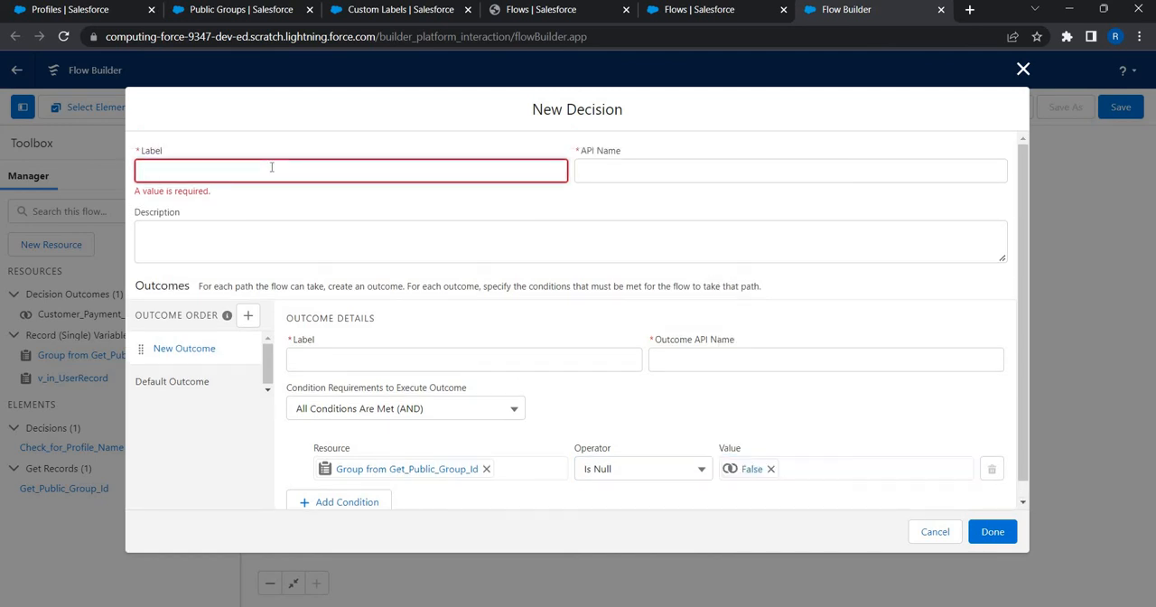
type("Check for Grou")
key("ctrl+shift+Left")
key("ctrl+shift+Left")
key("ctrl+shift+Left")
type("Is Group")
key("Tab")
key("Tab")
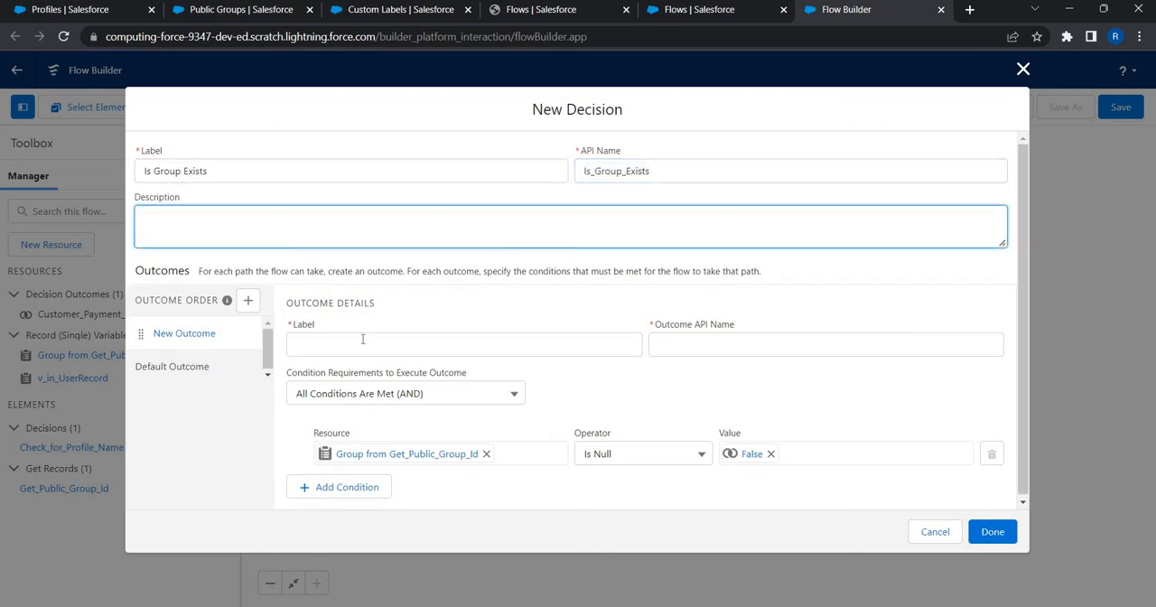
- Name the decision's outcome "Group Exists" and its default outcome "Not Exists", then finish the decision
left_click(362, 342)
type("Gr")
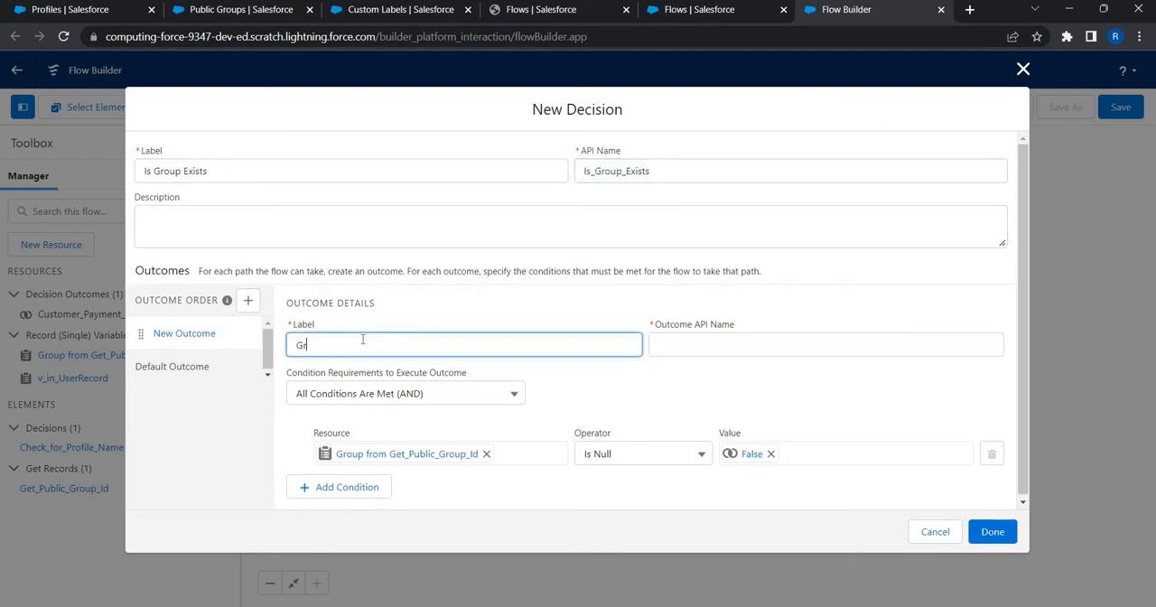
type("oup Exists")
key("Tab")
left_click(171, 365)
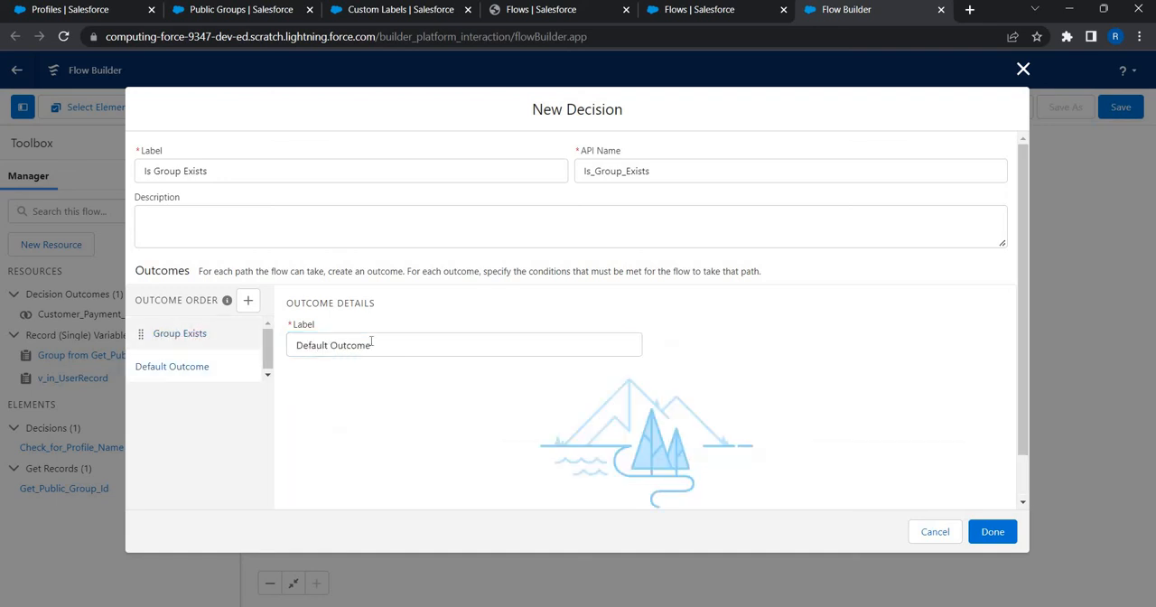
triple_click(371, 344)
type("Not ")
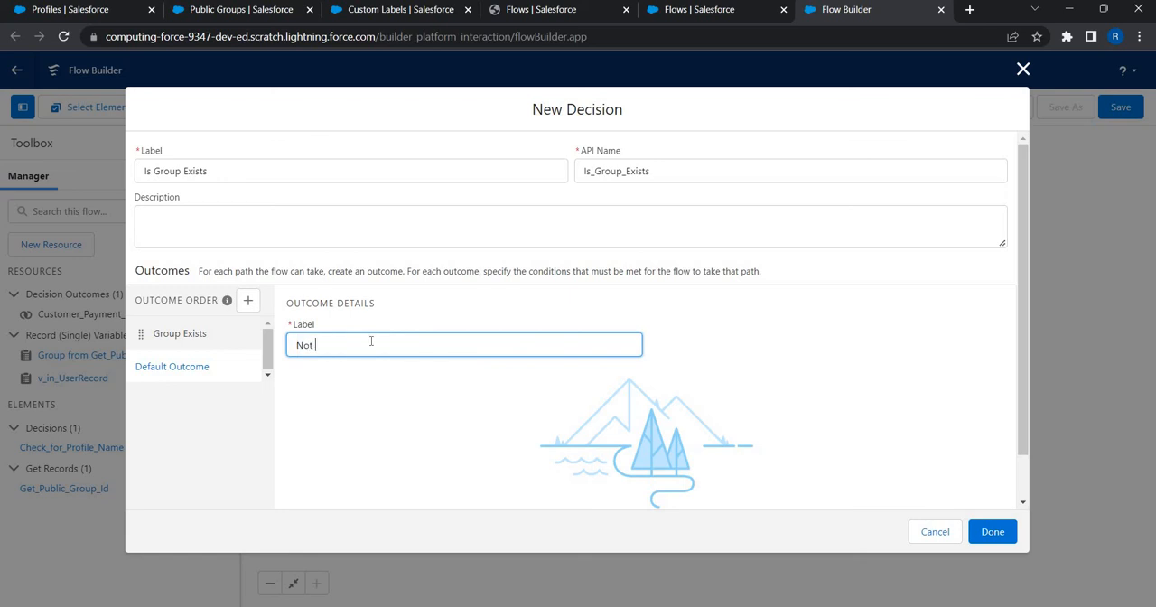
type("Exists")
left_click(192, 332)
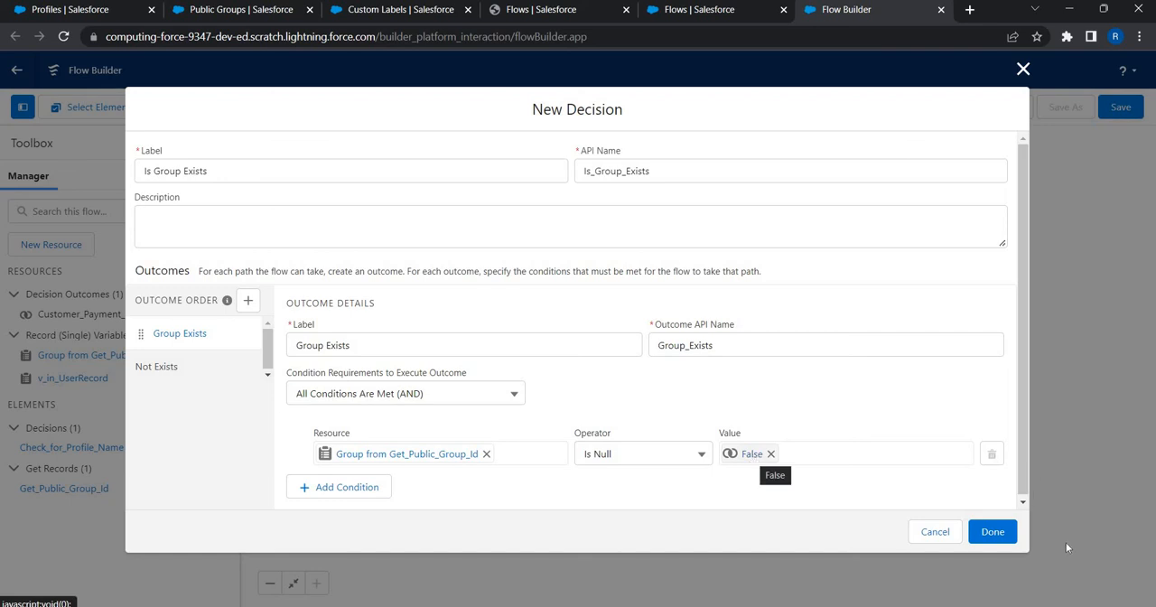
left_click(995, 536)
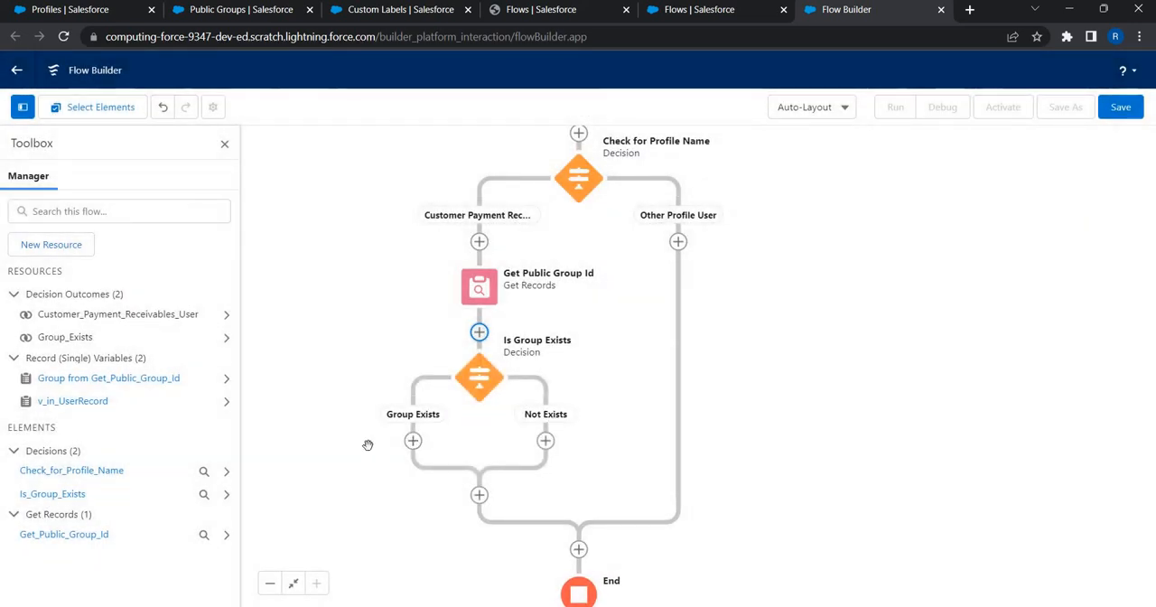
- Add a Create Records element on the Group Exists path
left_click(416, 443)
scroll(424, 208, "down", 3)
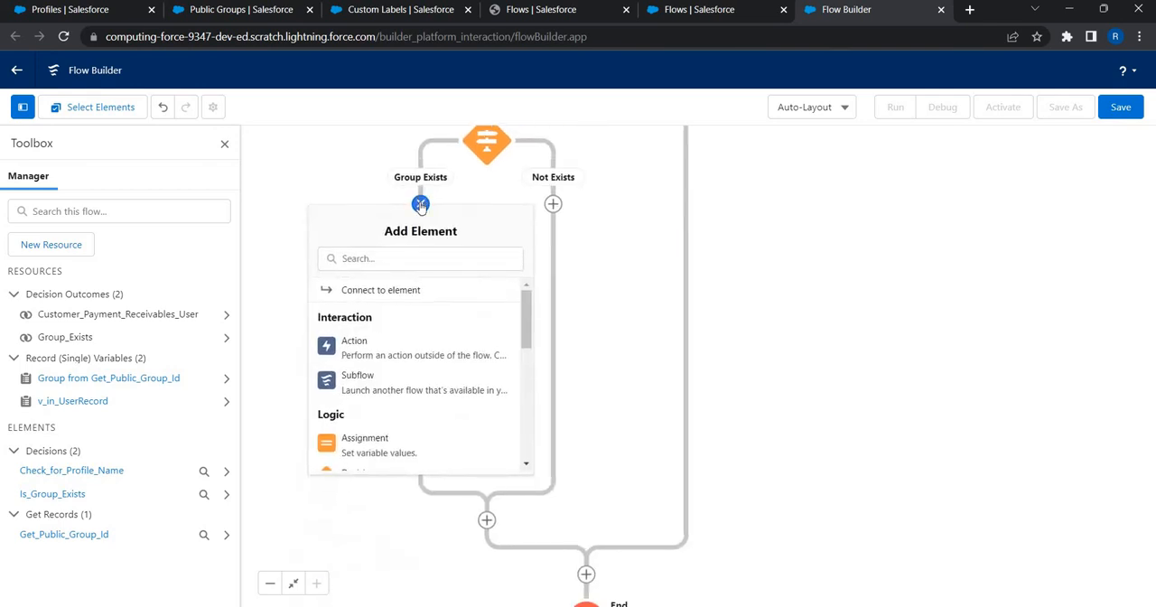
left_click(394, 375)
scroll(397, 373, "down", 3)
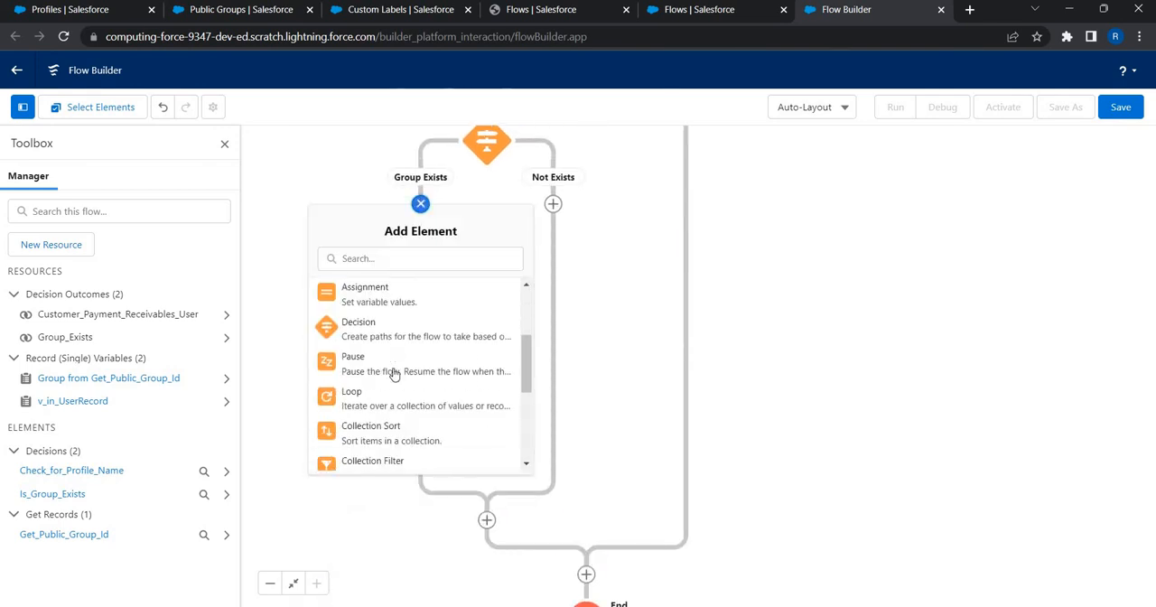
scroll(388, 343, "down", 2)
scroll(383, 308, "up", 2)
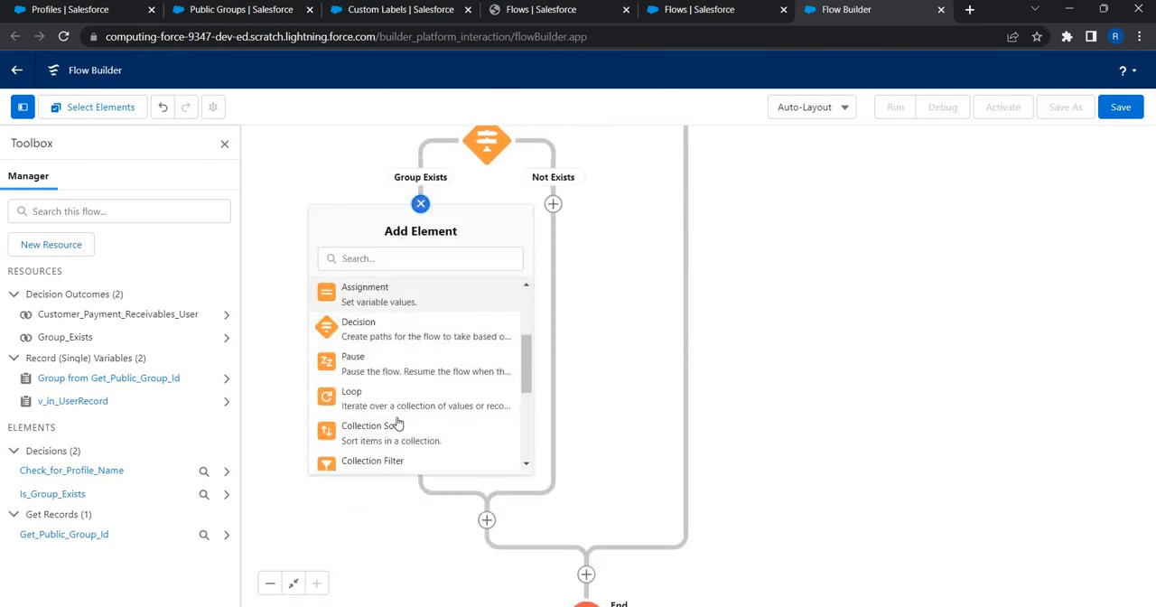
scroll(398, 415, "down", 4)
left_click(397, 416)
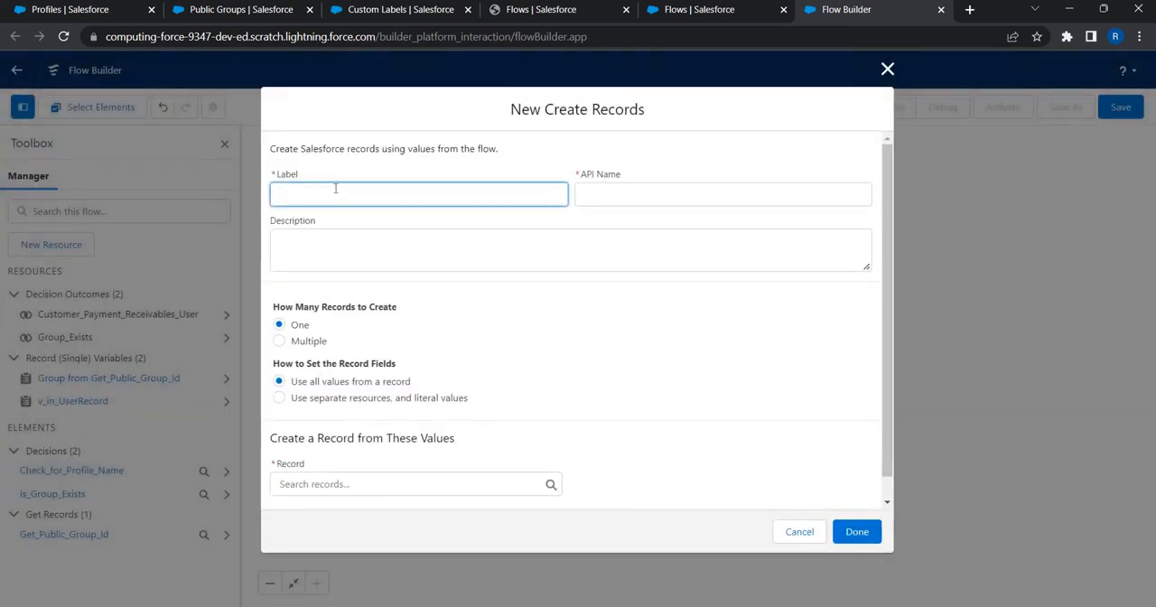
- Label the Create Records element "Add User to Public Group" with the matching API name Add_User_to_Public_Group
type("Creat")
type("Add User to ")
type("Pub")
key("BackSpace")
key("BackSpace")
type("lic Group")
left_click(328, 248)
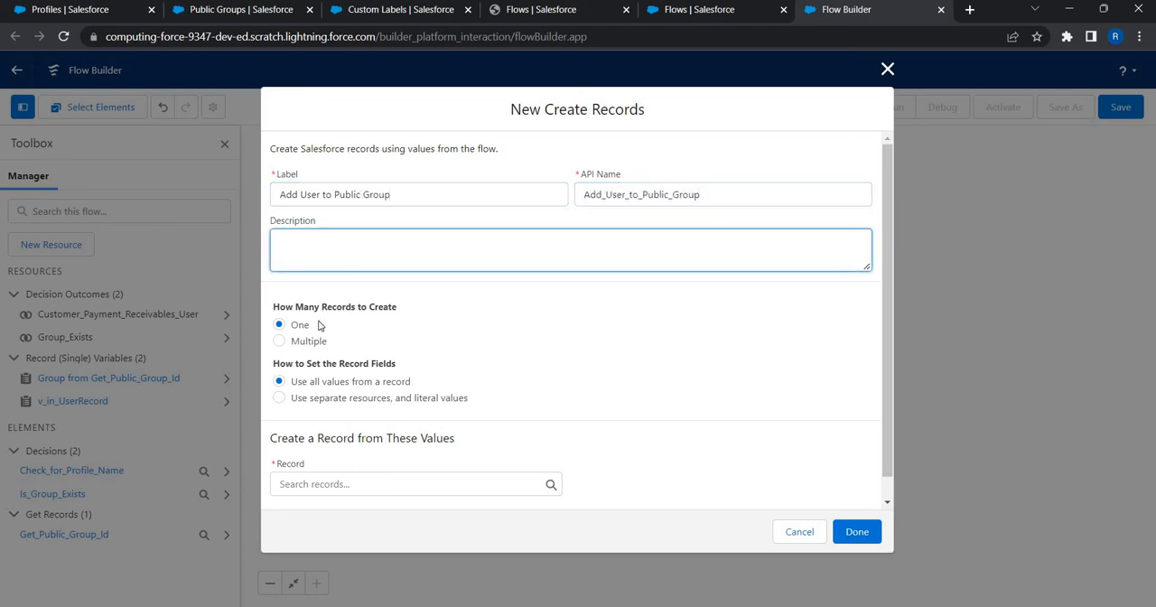
- Set the record fields from separate resources and literal values, and choose the Group Member (GroupMember) object
left_click(278, 400)
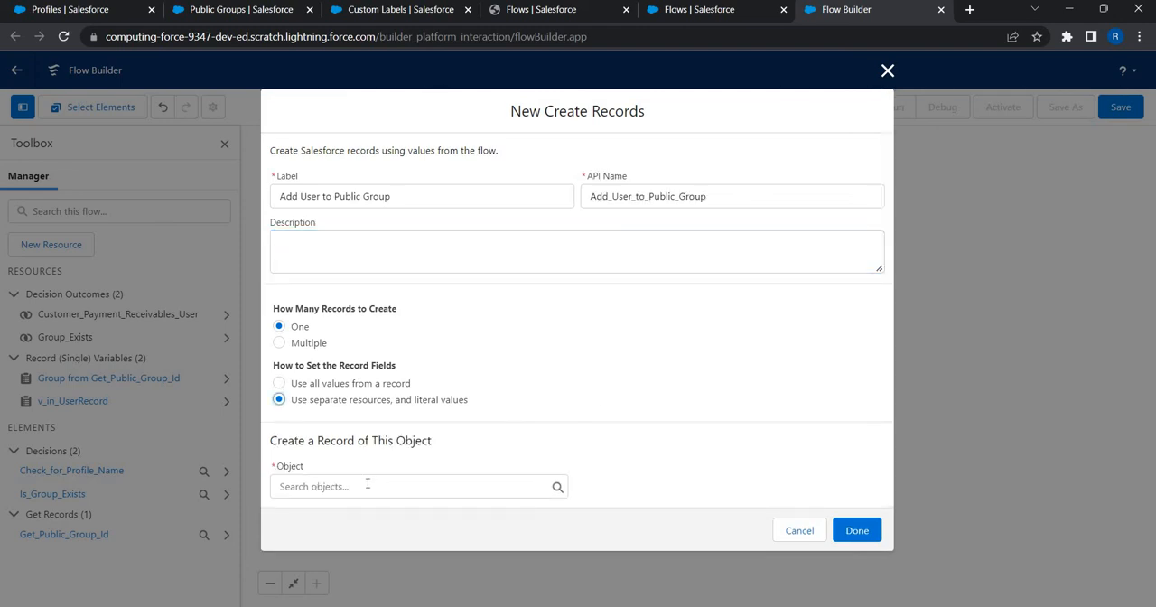
left_click(367, 485)
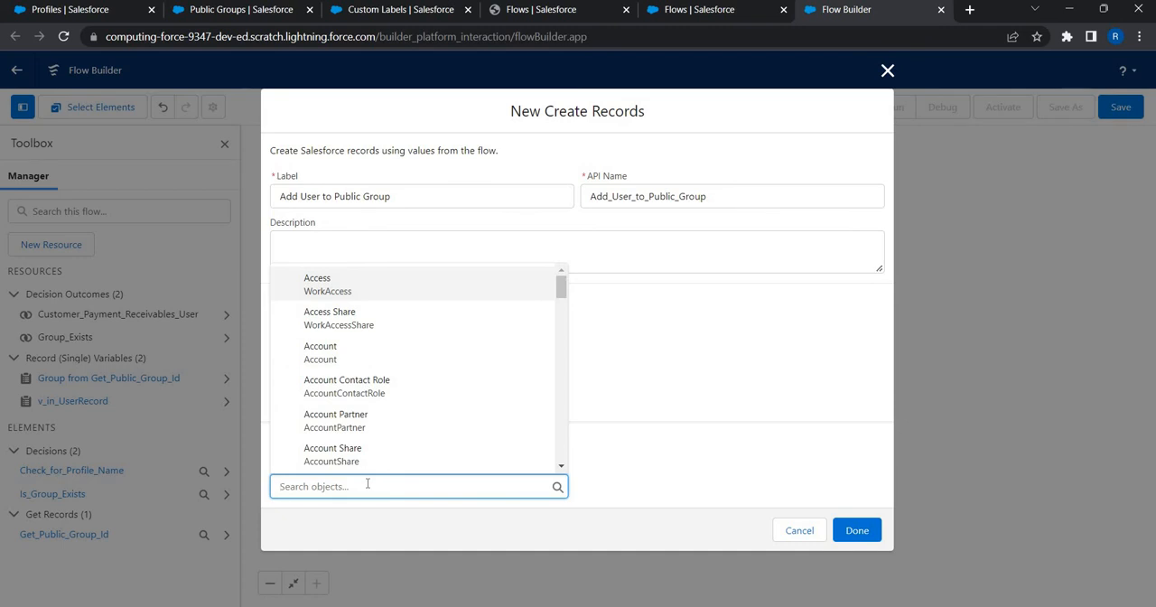
type("group")
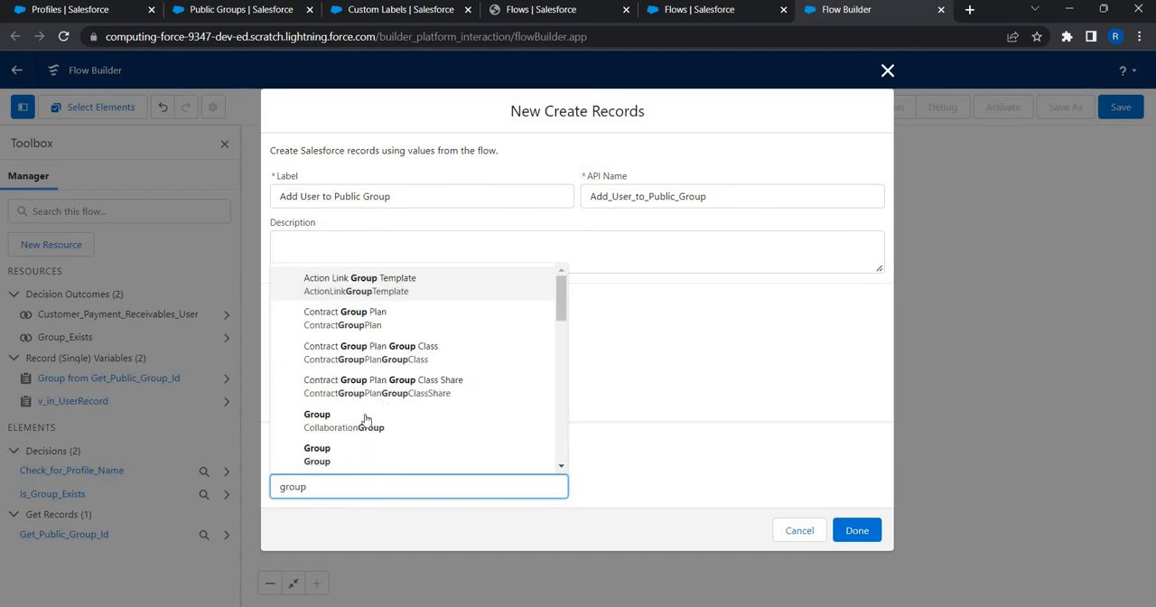
scroll(365, 436, "down", 3)
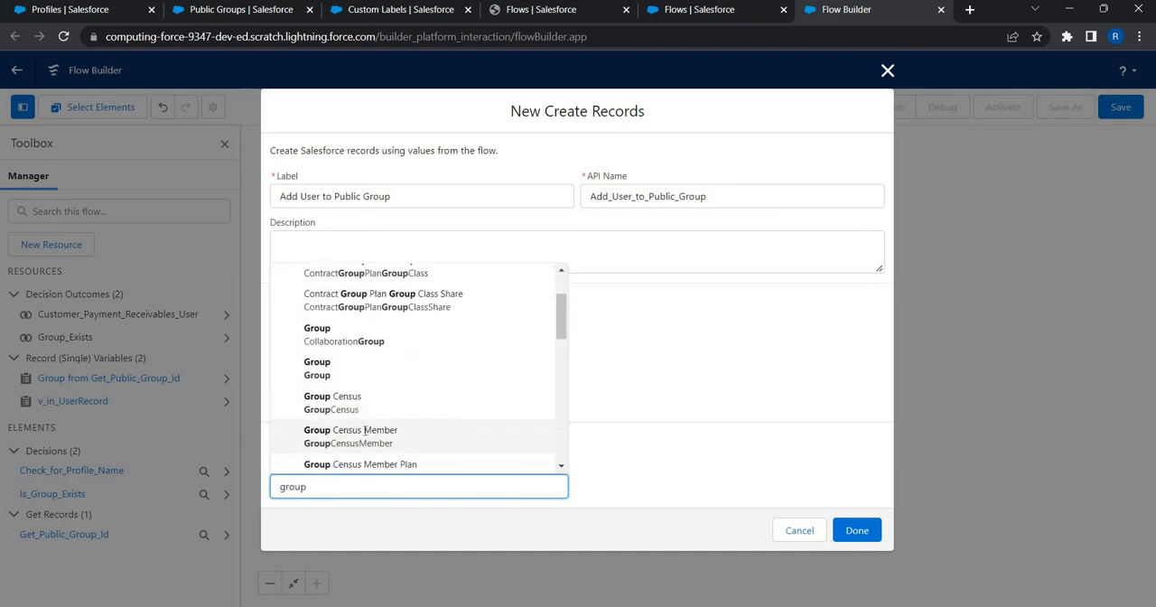
scroll(365, 436, "down", 2)
left_click(365, 433)
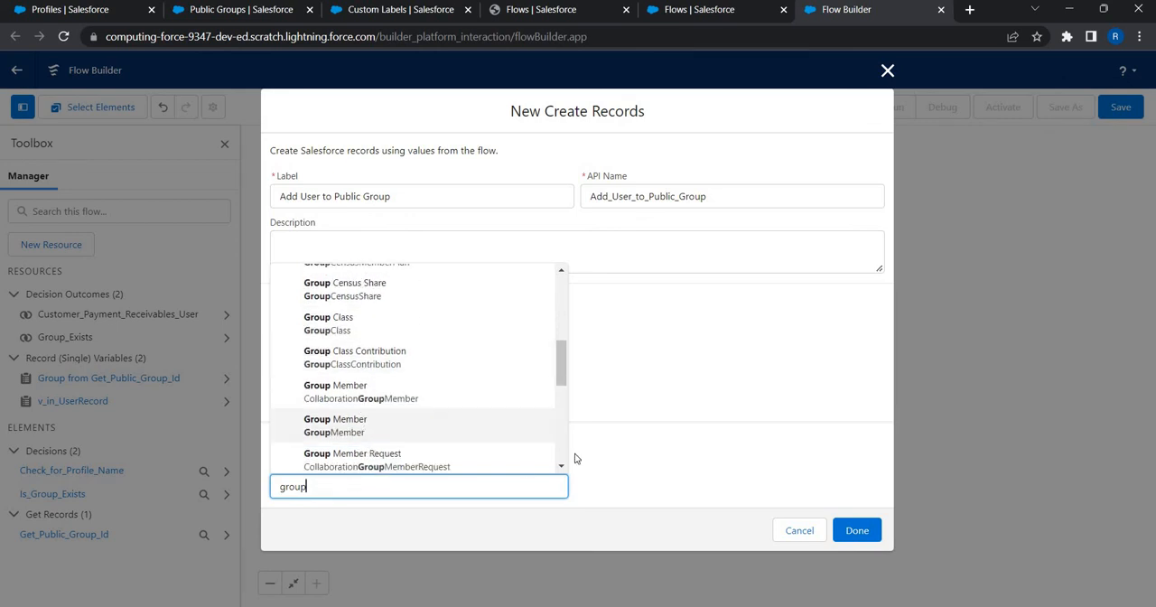
scroll(406, 424, "down", 3)
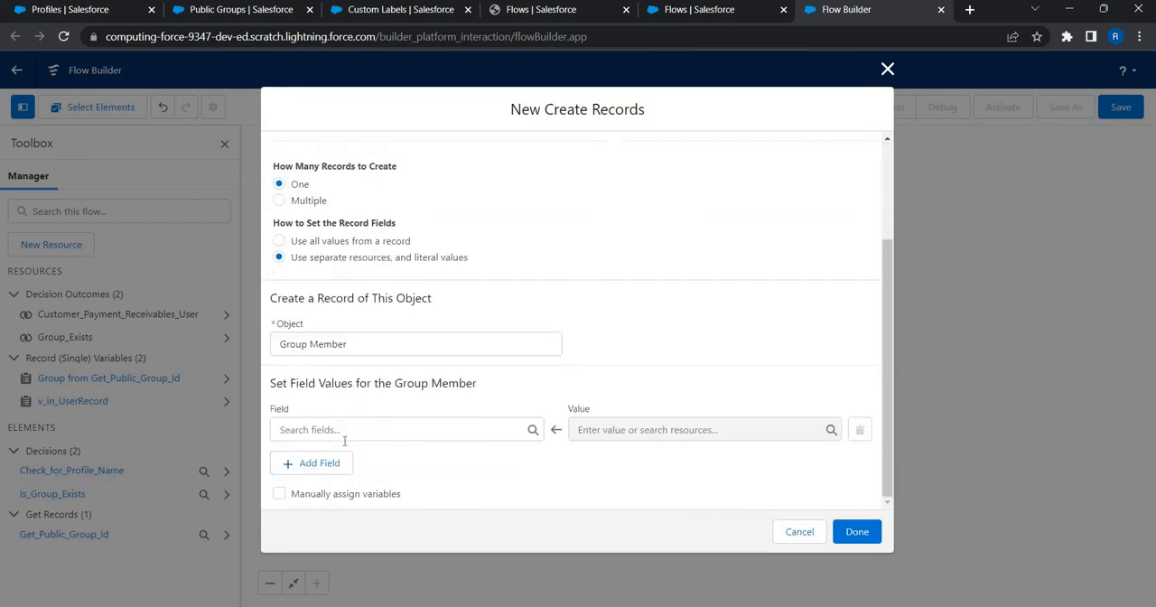
- Assign the Id of Group from Get_Public_Group_Id to the Group Member's GroupId field
left_click(345, 430)
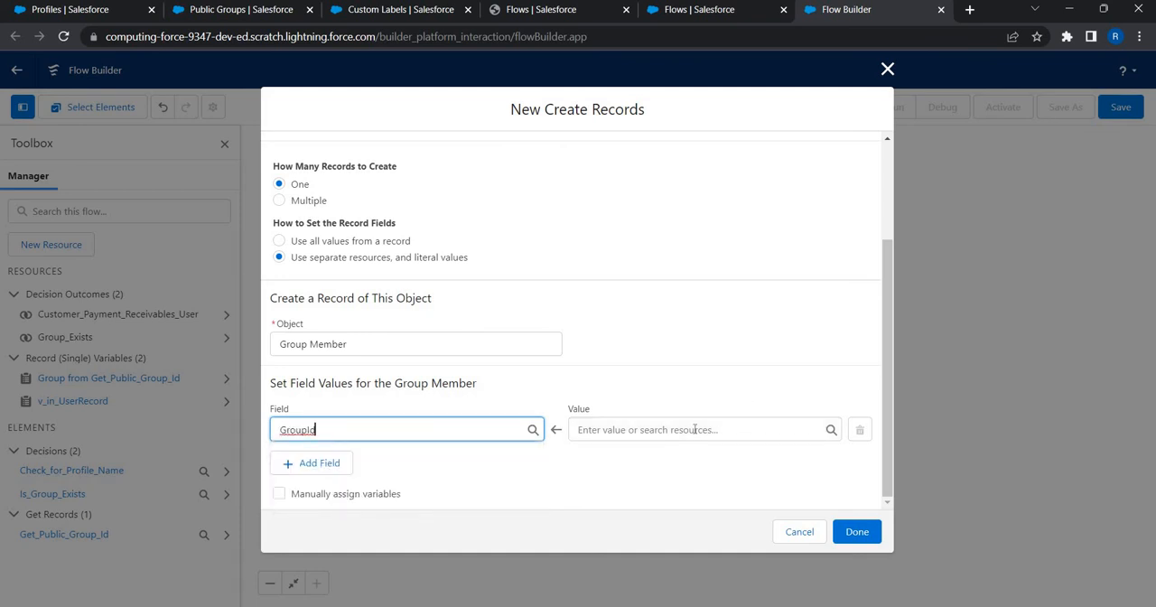
left_click(695, 429)
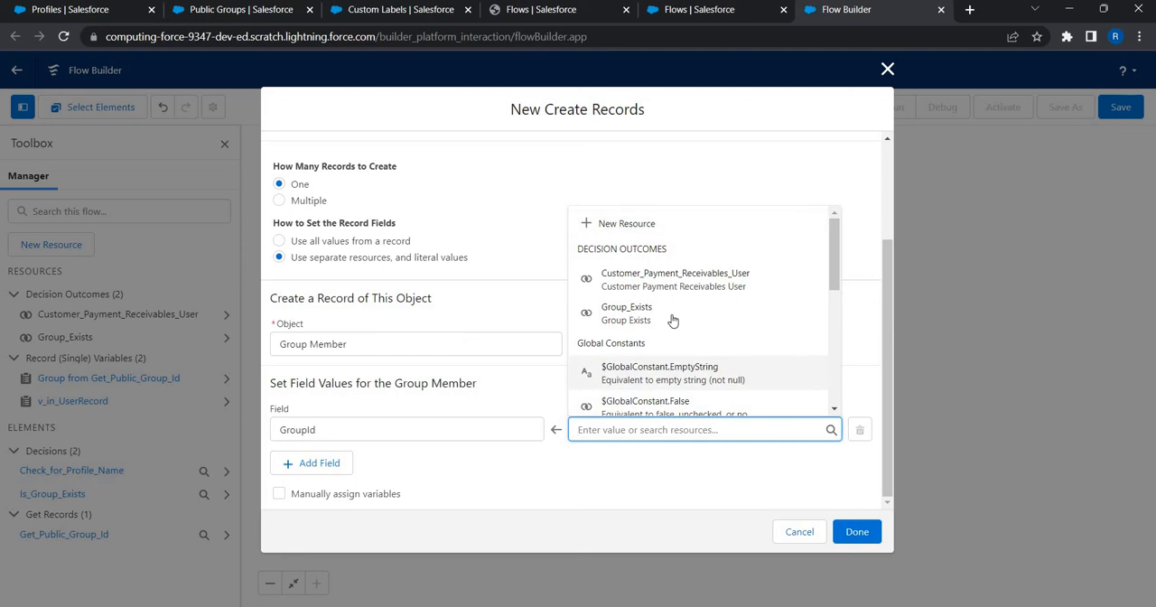
scroll(668, 334, "down", 2)
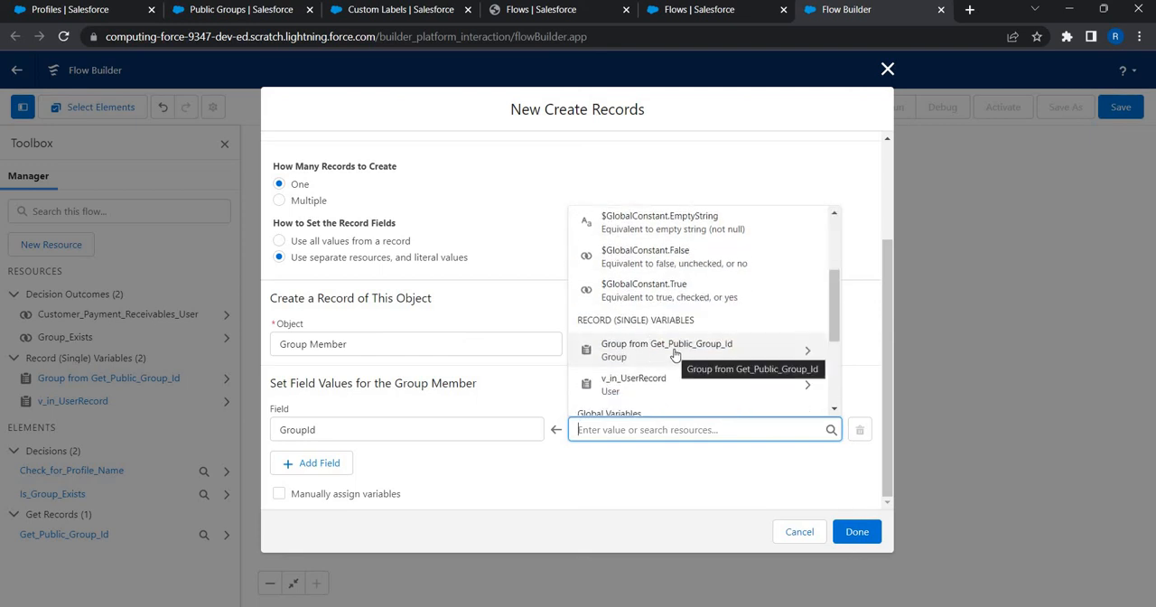
left_click(675, 352)
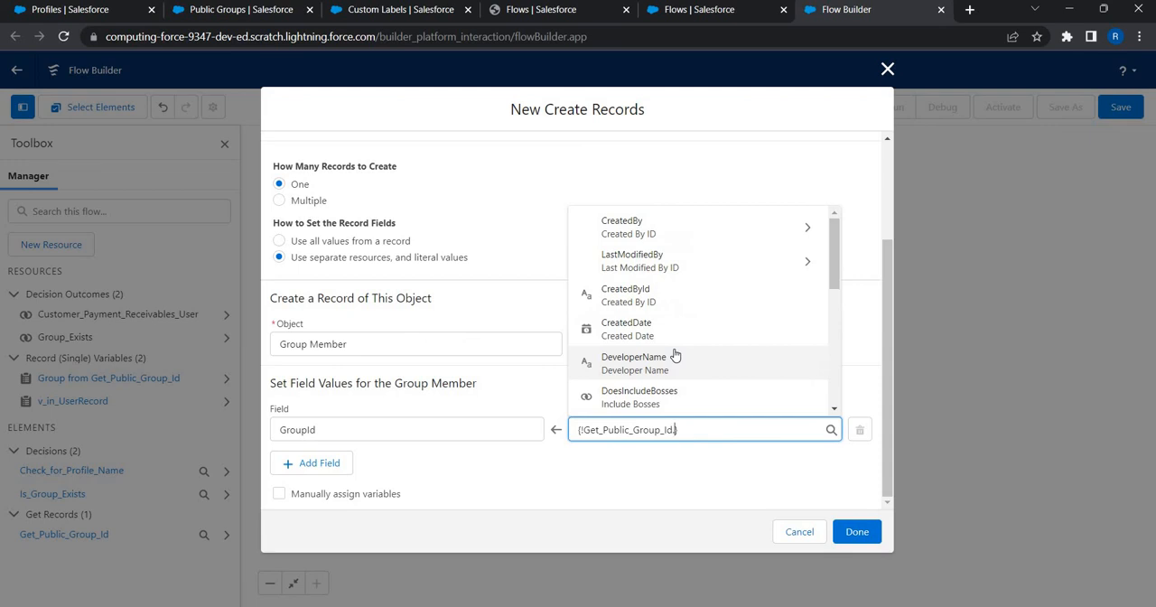
type(".Id")
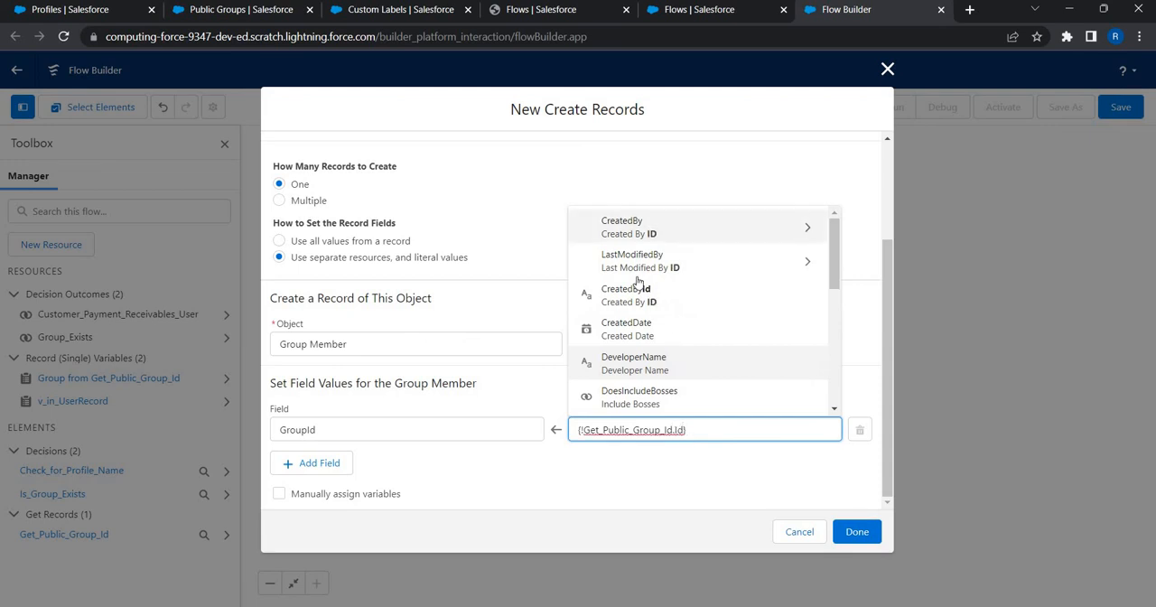
scroll(637, 282, "down", 3)
left_click(519, 454)
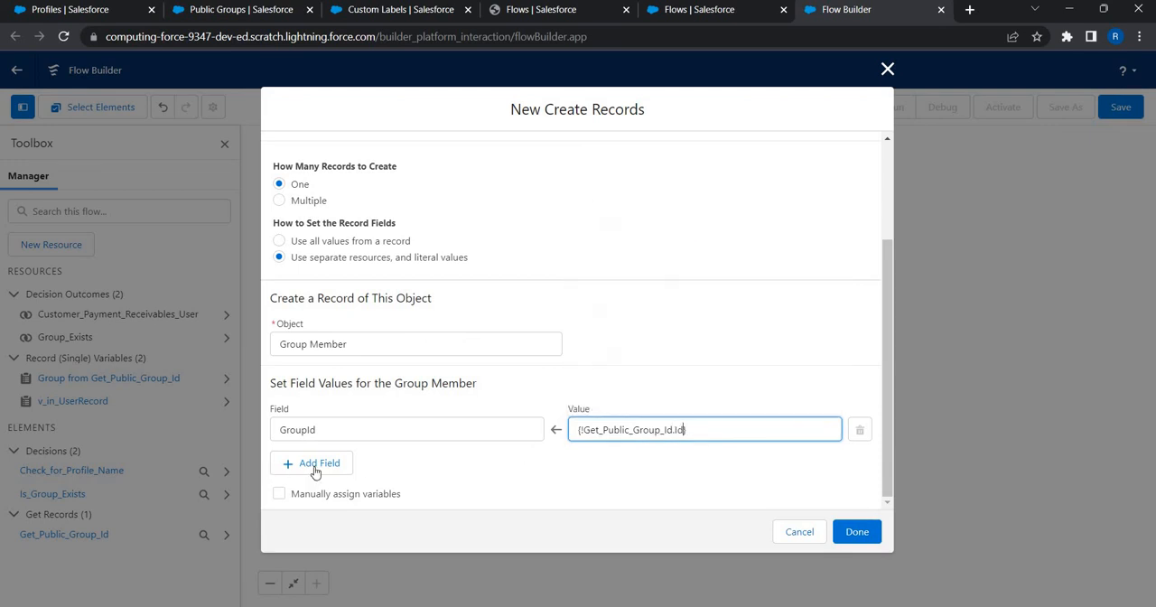
- Add the UserOrGroupId field with the Id of v_in_UserRecord as its value, and finish the Create Records element
left_click(316, 463)
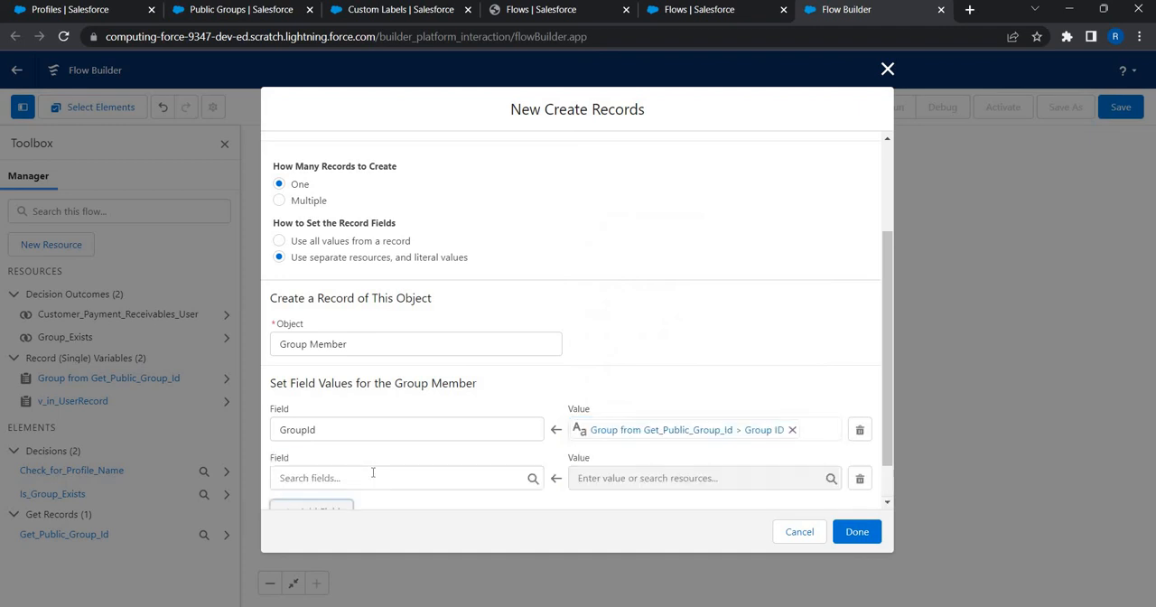
left_click(372, 476)
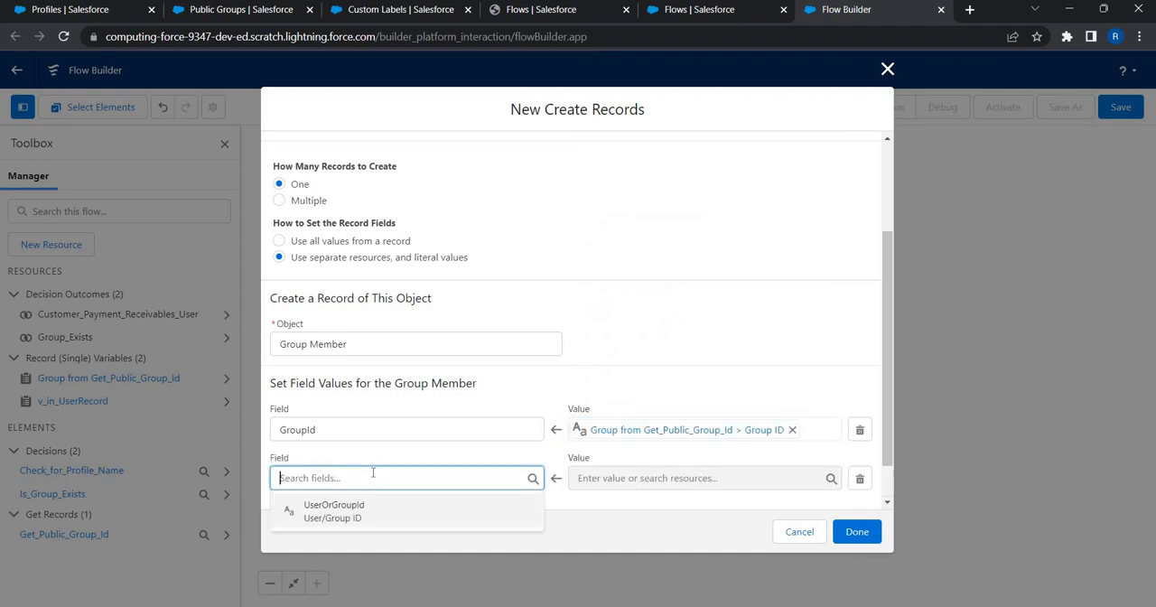
left_click(621, 481)
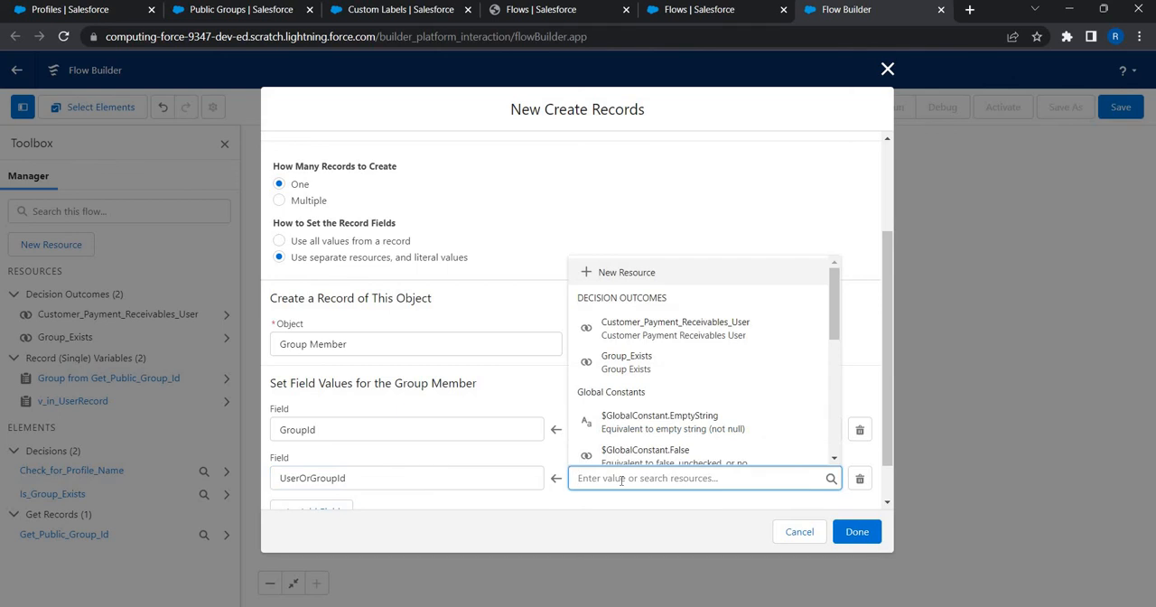
type("v_in")
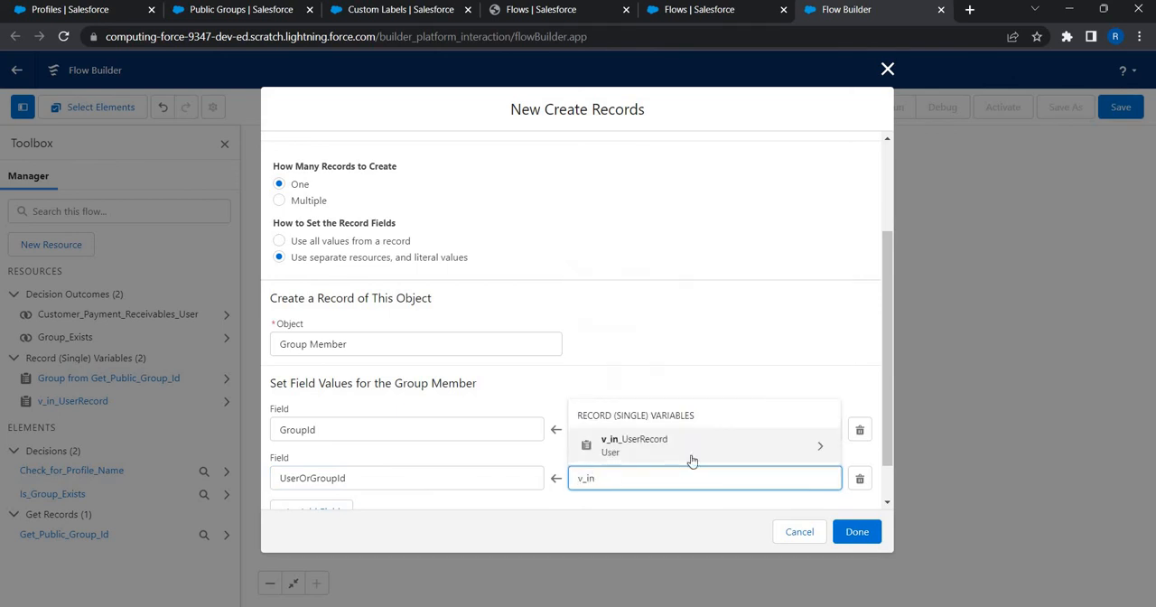
left_click(679, 456)
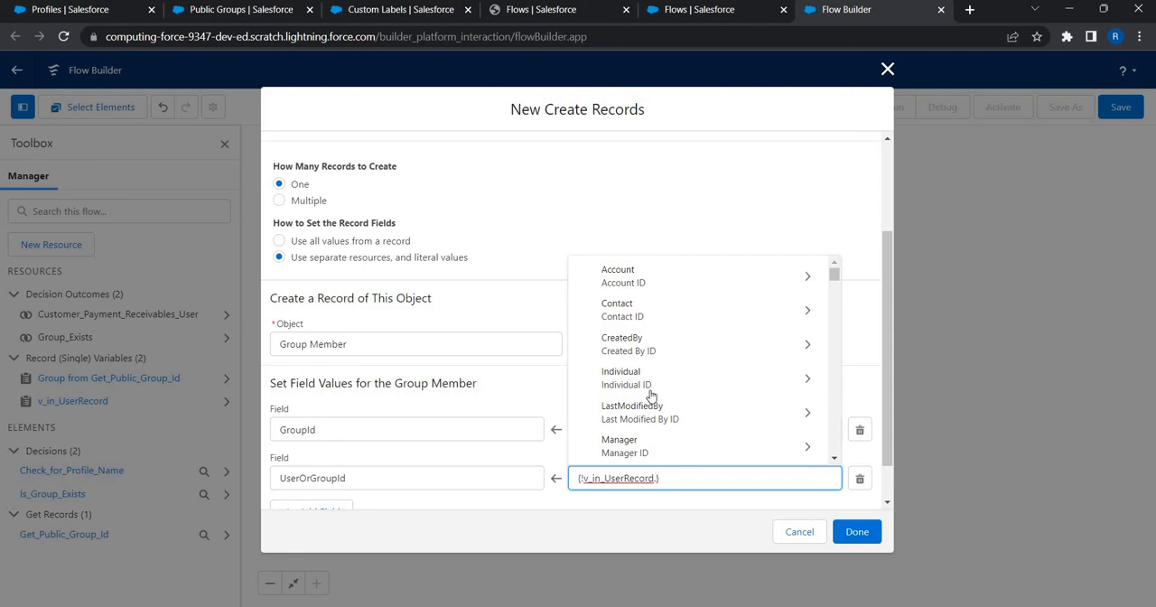
type("Id")
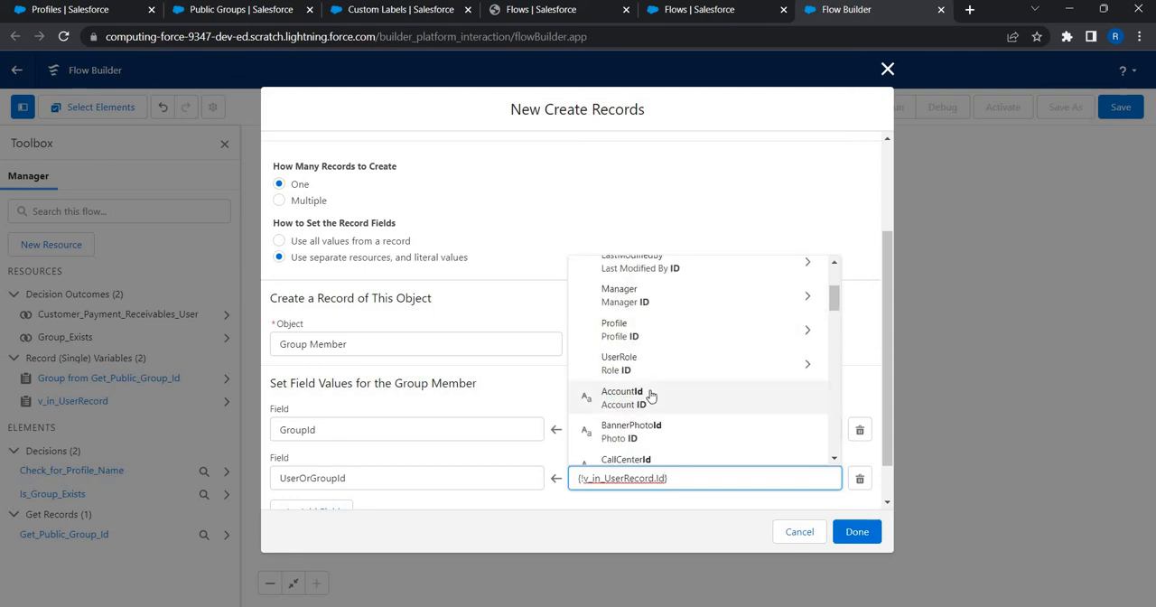
scroll(651, 396, "down", 2)
scroll(648, 358, "up", 2)
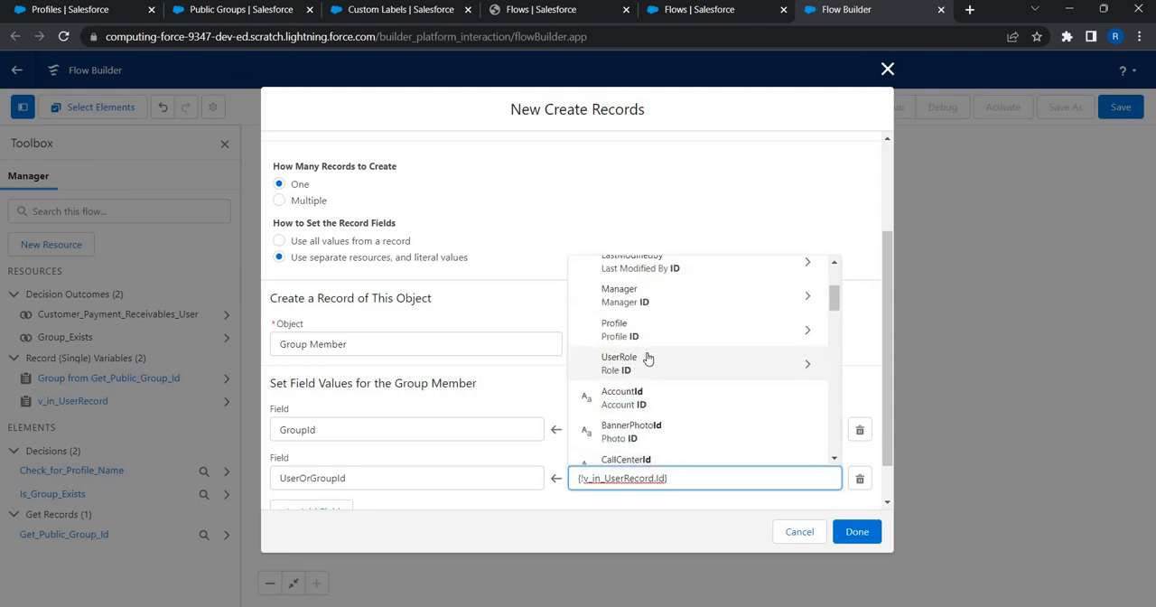
scroll(642, 352, "down", 5)
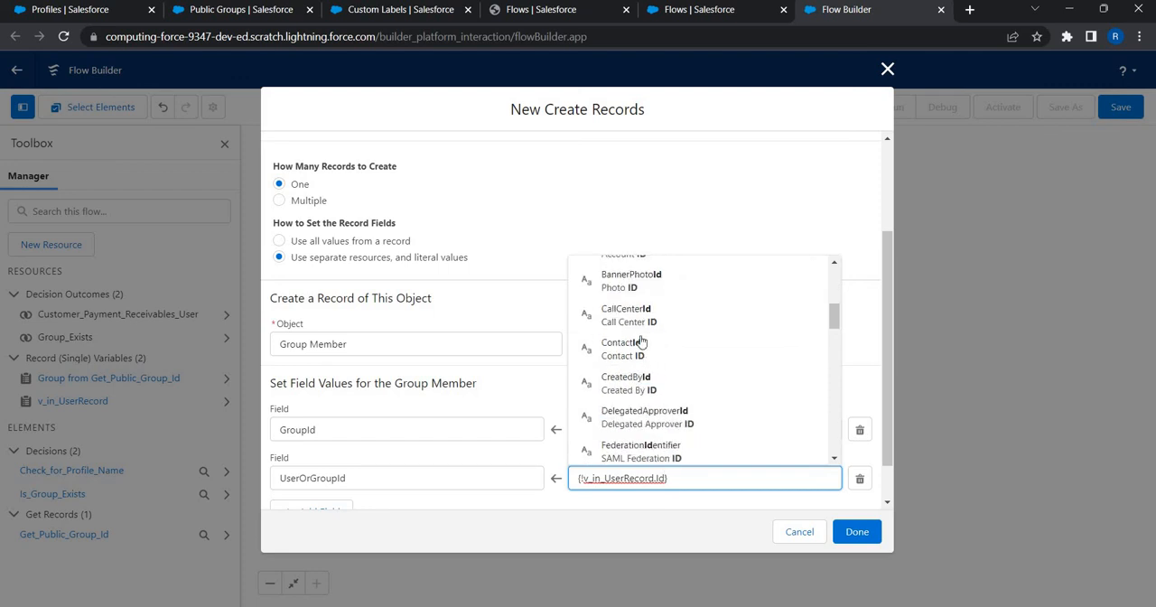
left_click(673, 517)
left_click(691, 379)
scroll(692, 379, "down", 1)
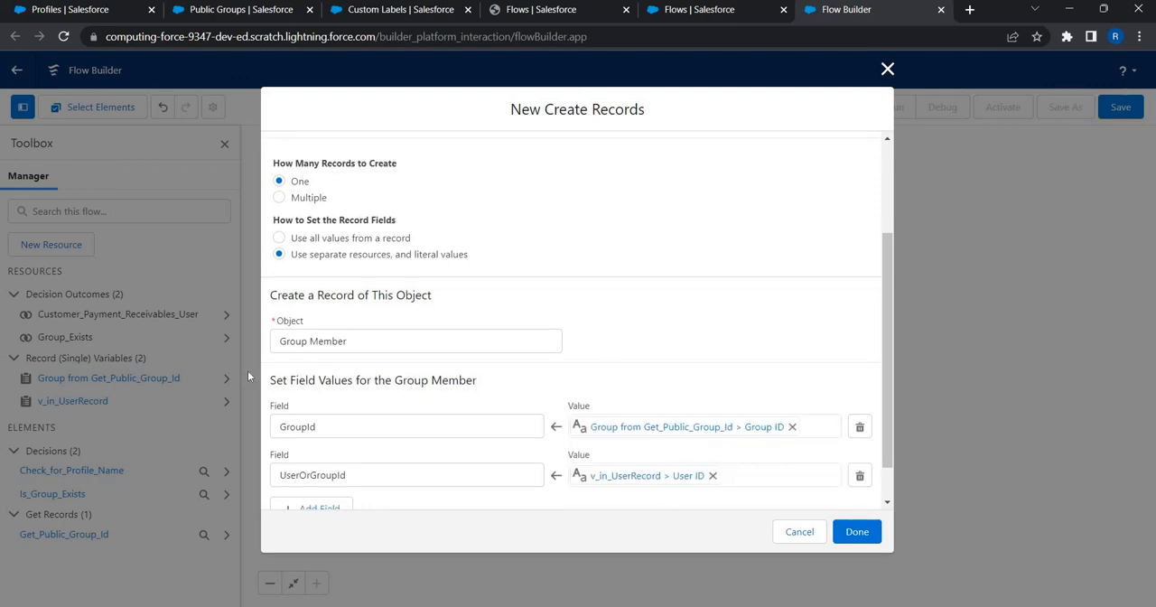
left_click(856, 533)
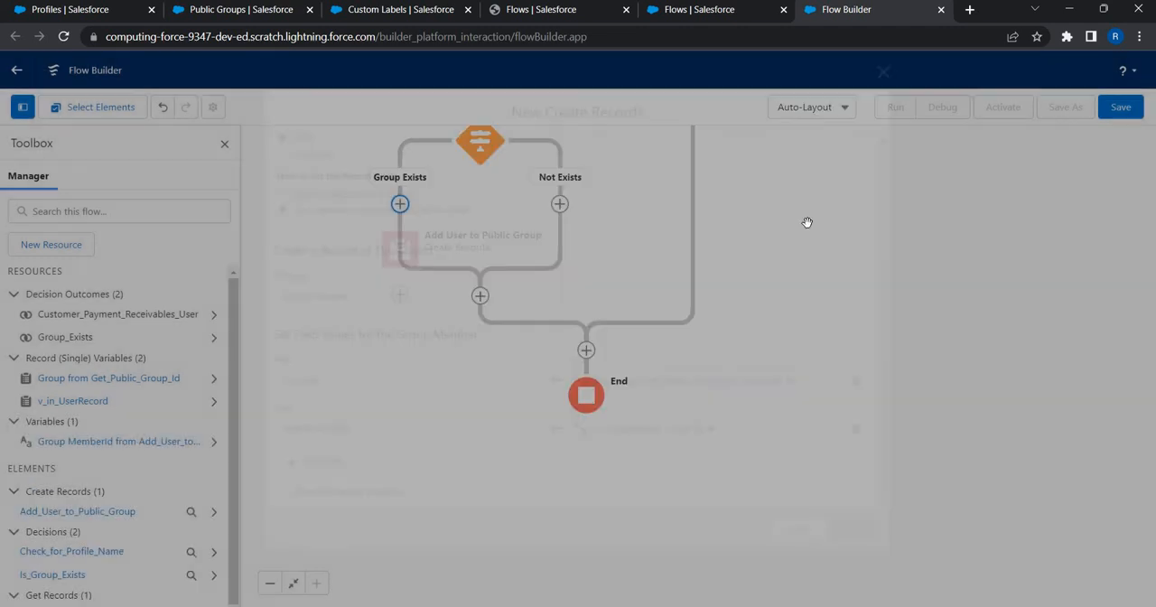
scroll(344, 423, "up", 3)
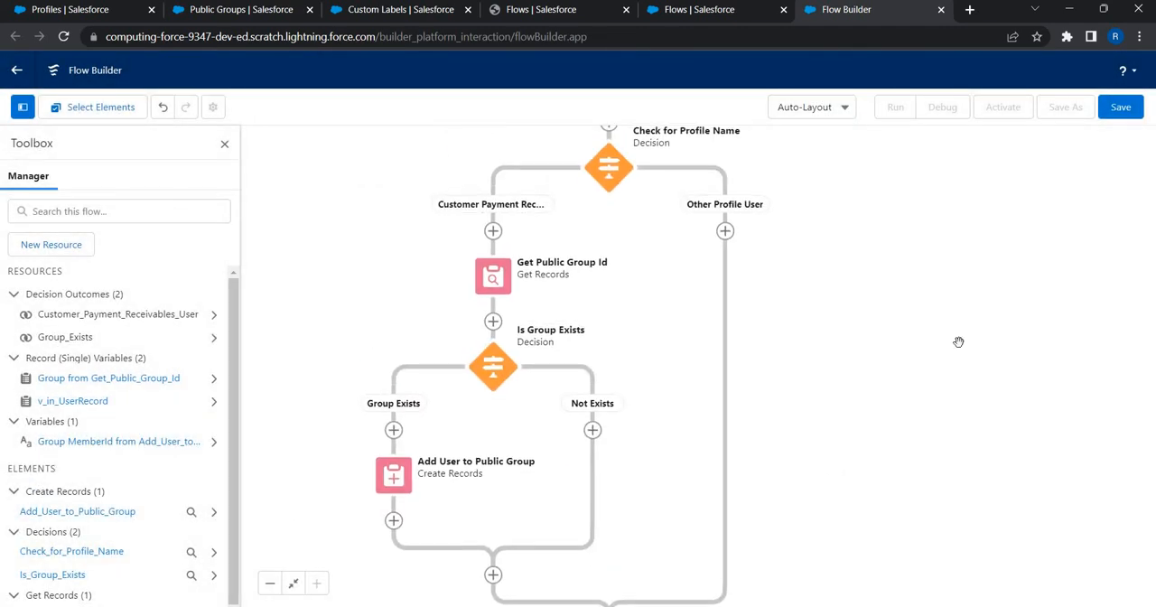
- Save the flow with the label "Auto launched Flow: Add User to Public Group" and activate it
scroll(833, 315, "down", 1)
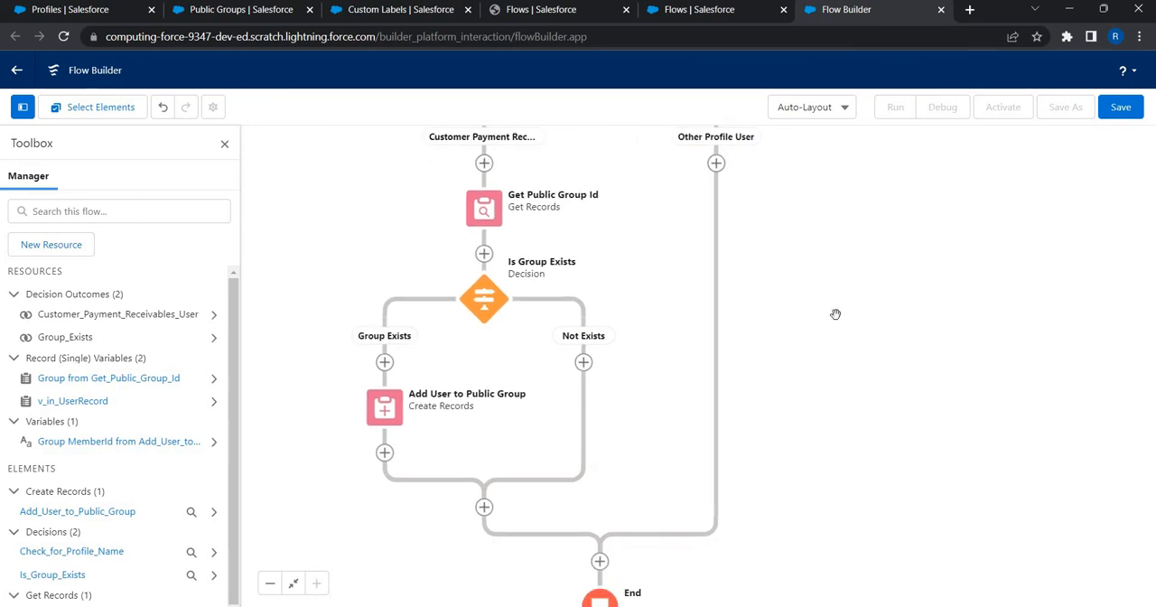
scroll(838, 434, "up", 2)
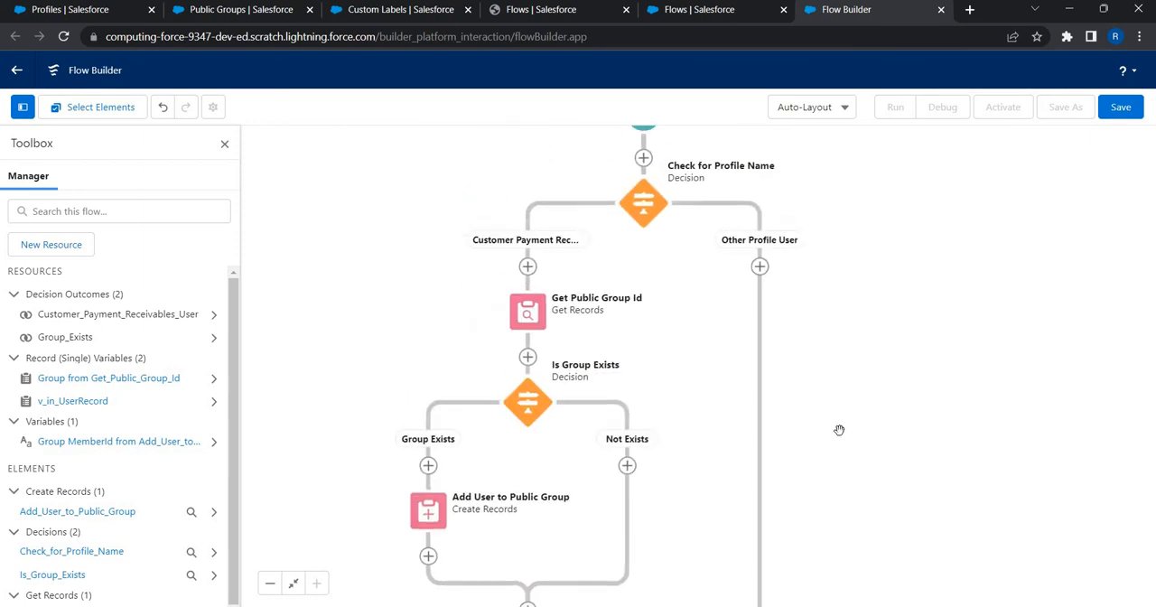
scroll(1092, 136, "up", 2)
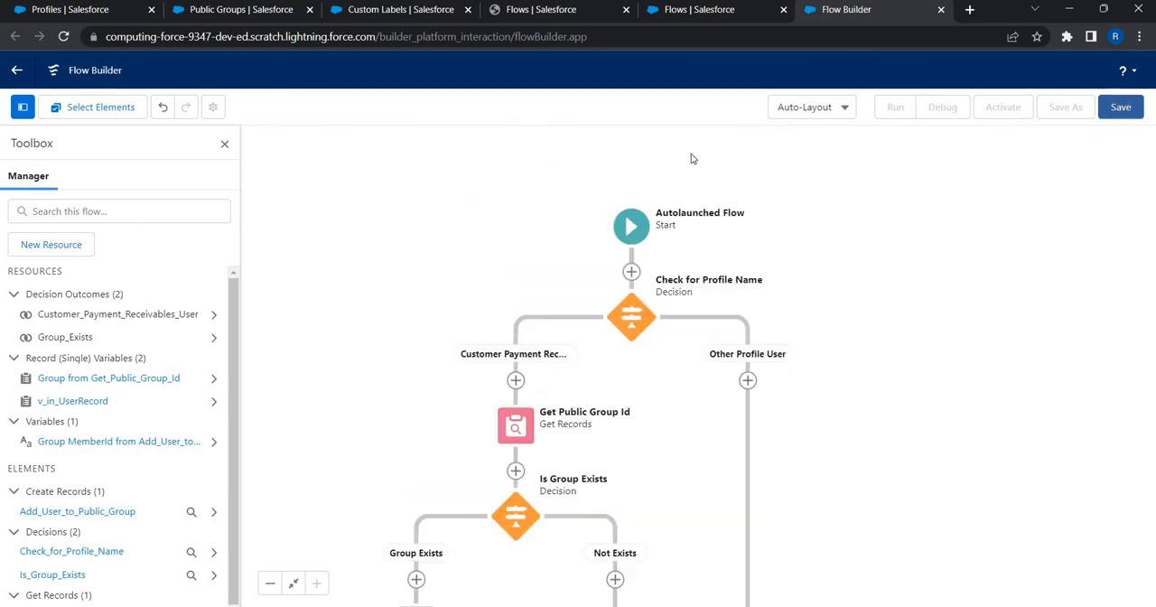
key("ctrl+s")
left_click(348, 273)
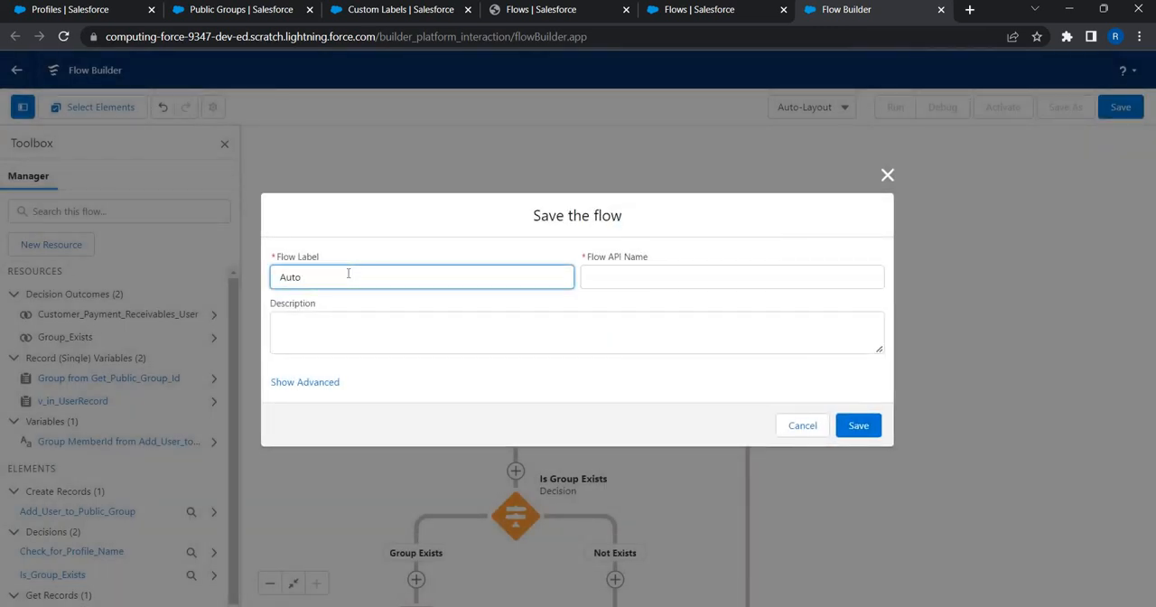
type("Autolaunched Flow: Add User to Public Gr")
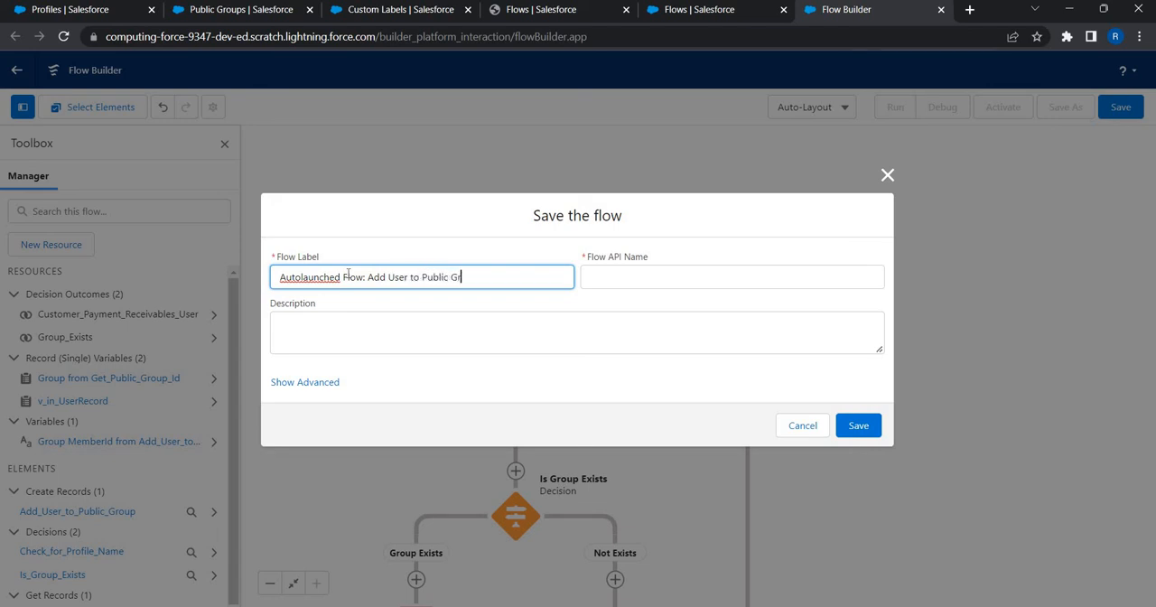
type("oup")
right_click(302, 282)
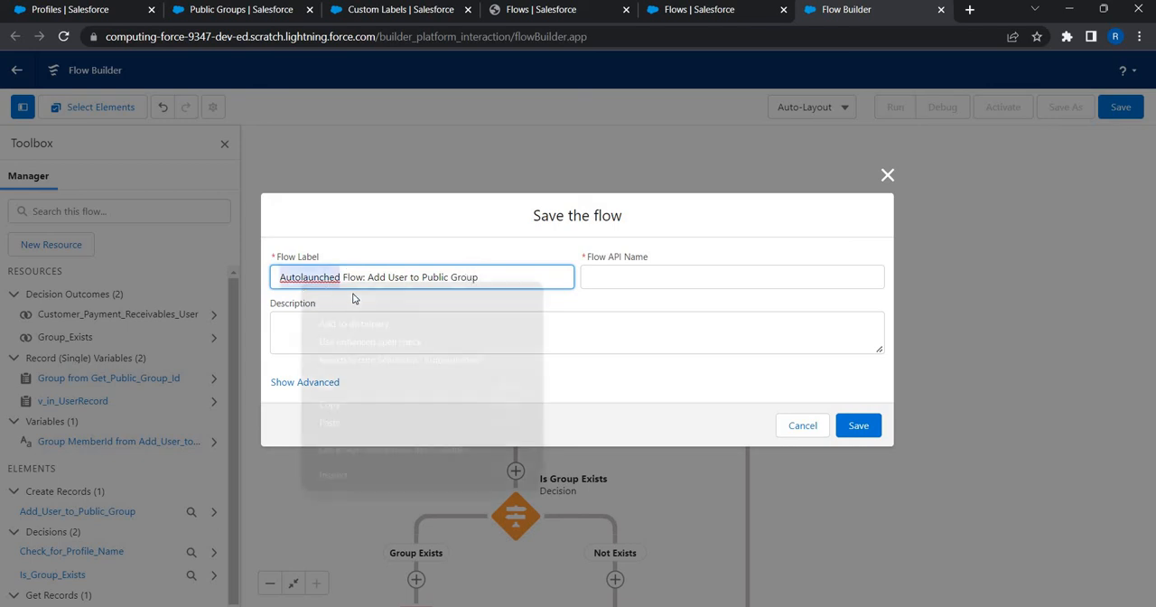
left_click(354, 298)
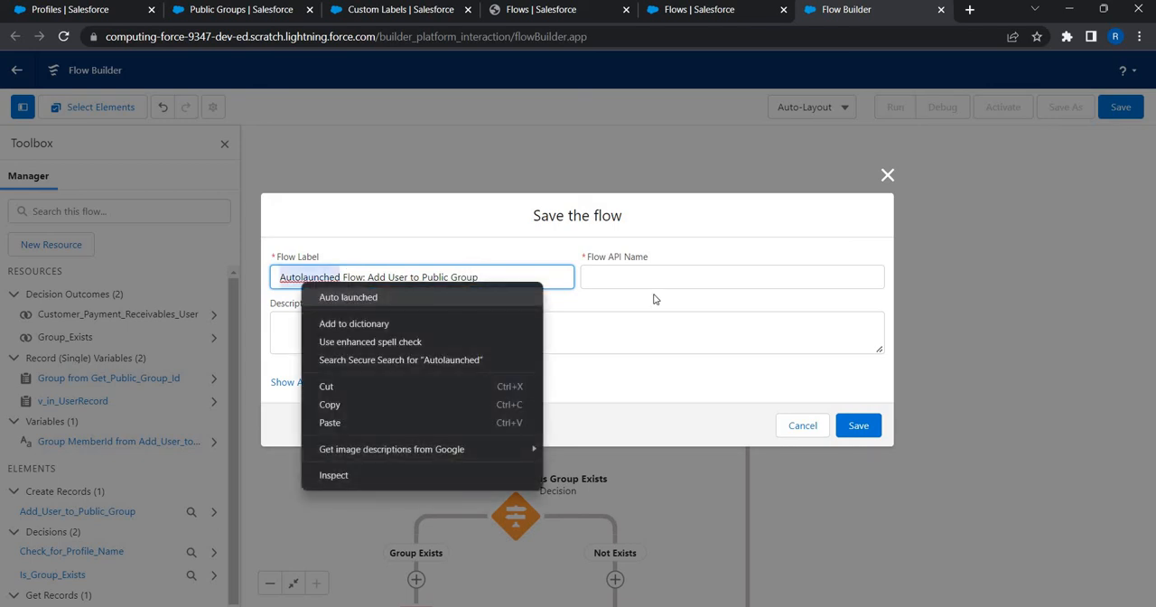
key("Tab")
left_click(856, 428)
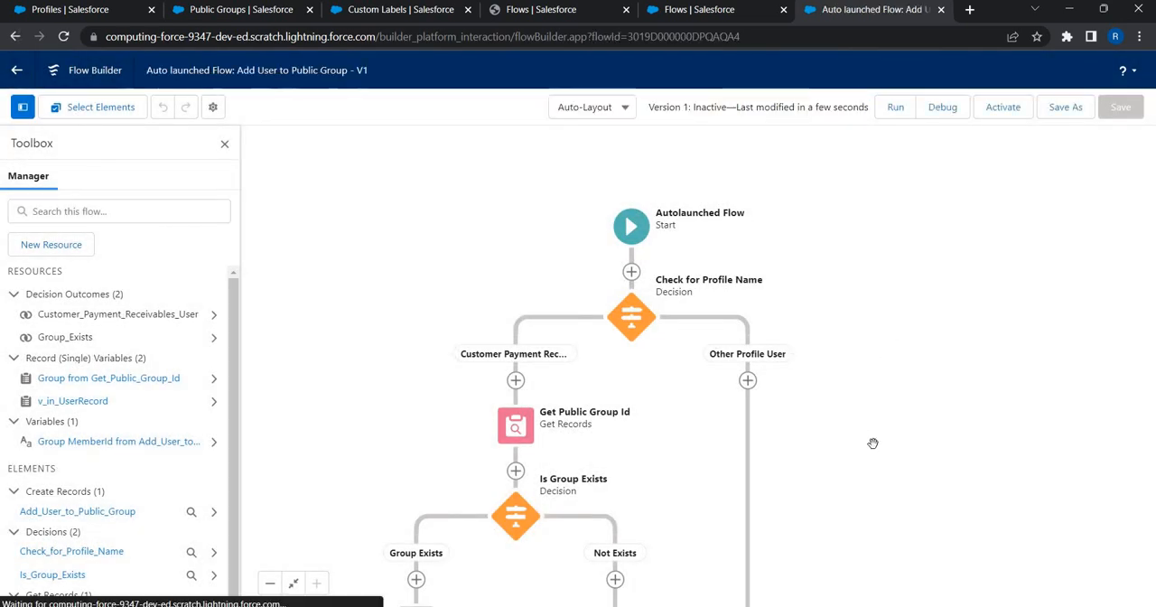
left_click(1000, 105)
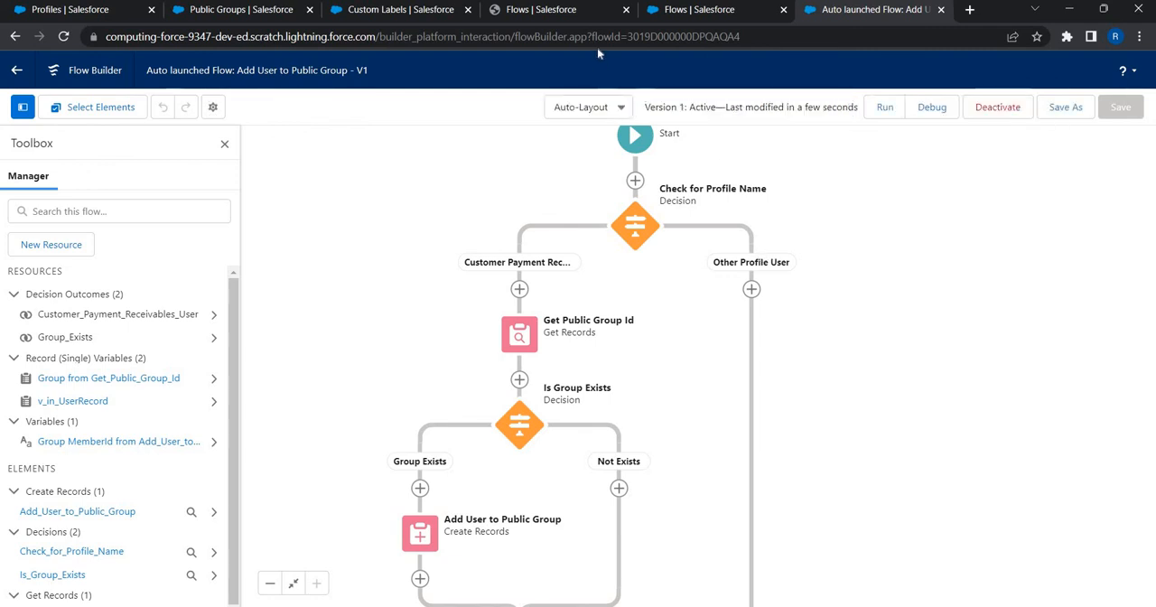
- Open the "Record Triggered Flow | User Controller Flow" from the All Flows list and close the spare Flows page
left_click(733, 16)
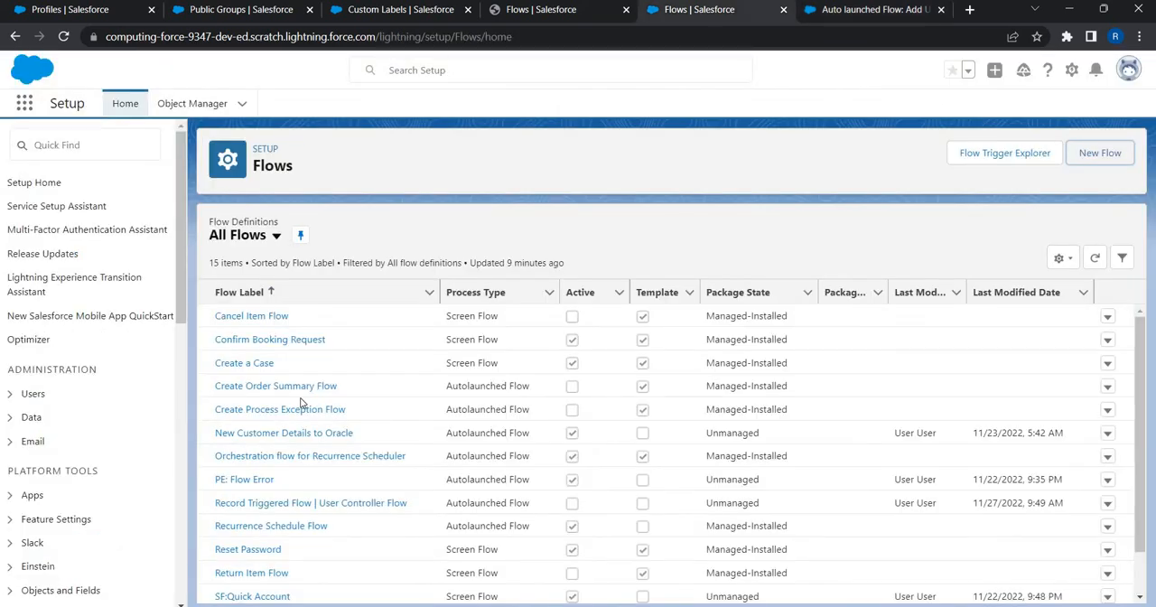
scroll(323, 458, "down", 3)
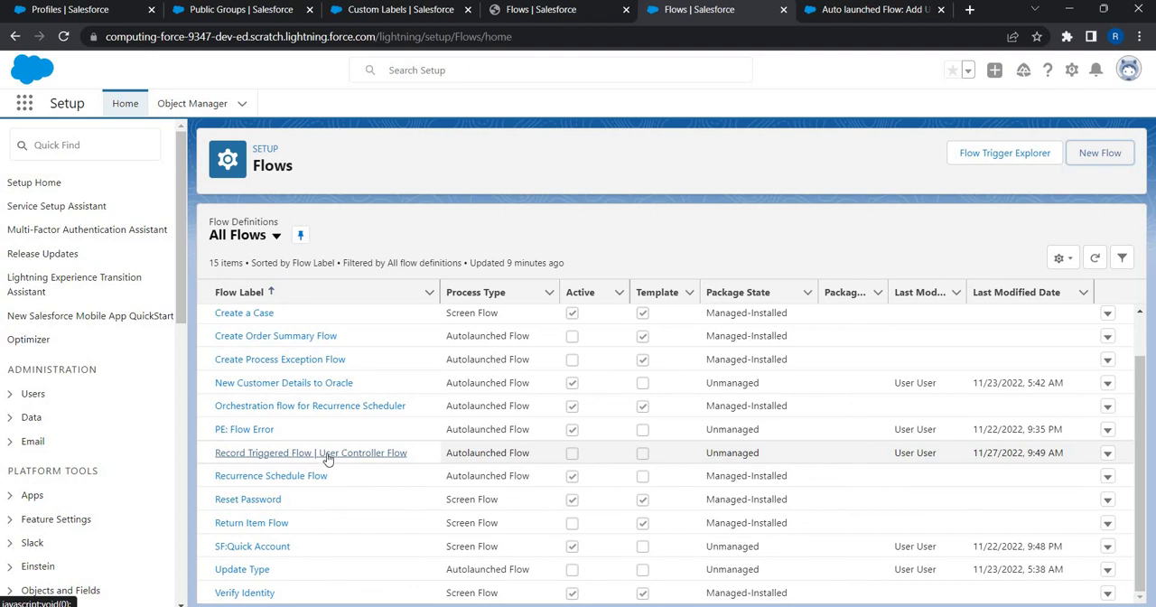
left_click(328, 459)
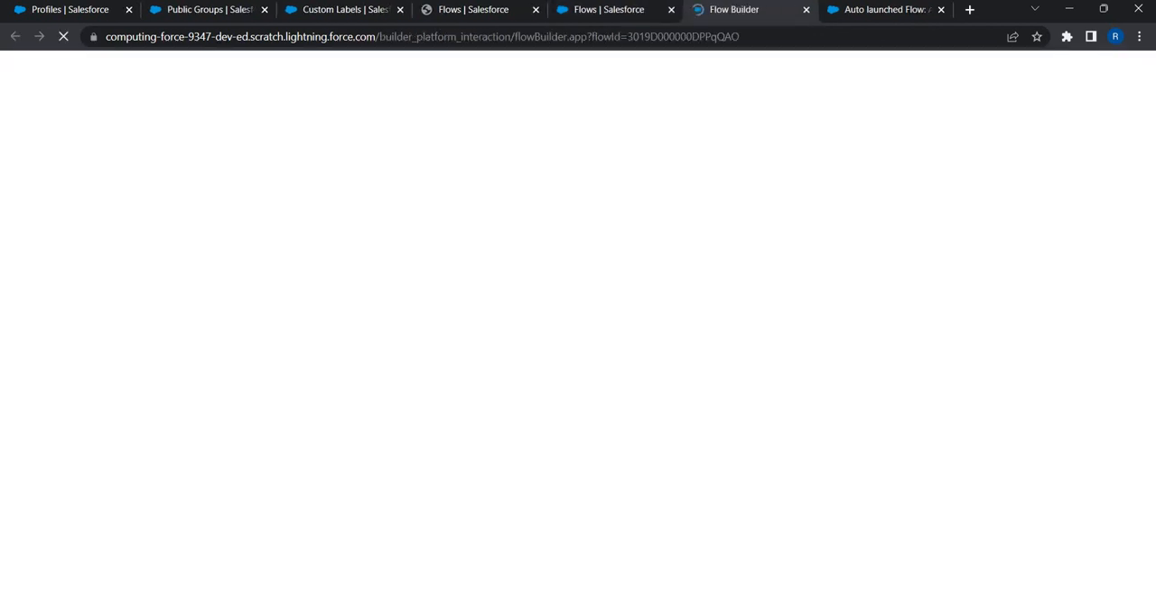
left_click(538, 11)
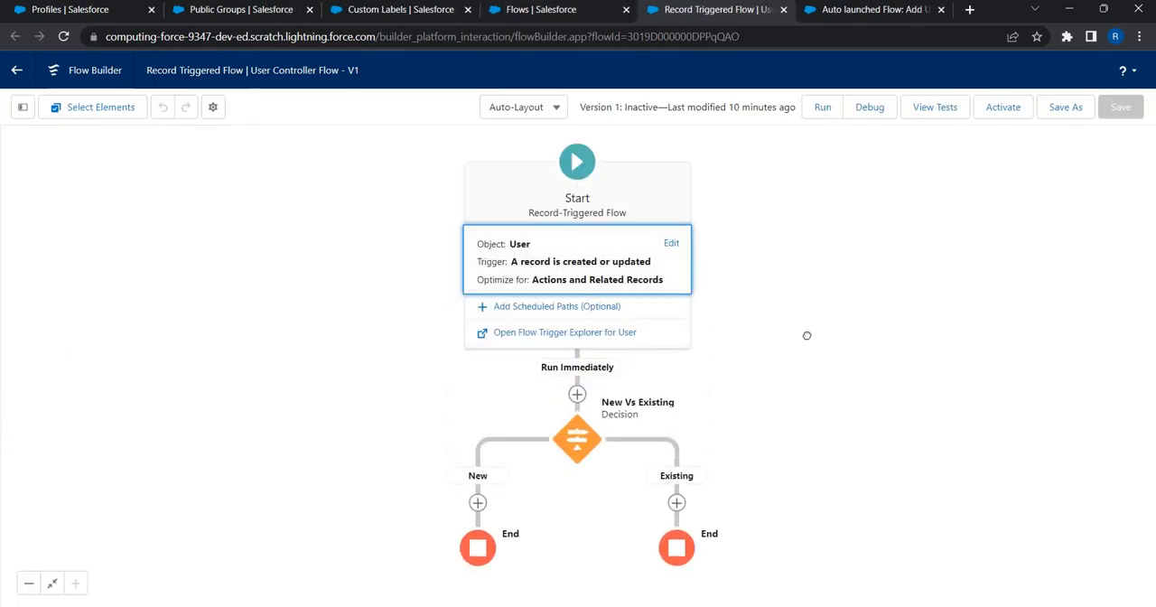
- Add a Subflow element on the New path, referencing "Auto launched Flow: Add User to Public Group"
left_click_drag(677, 488, 663, 355)
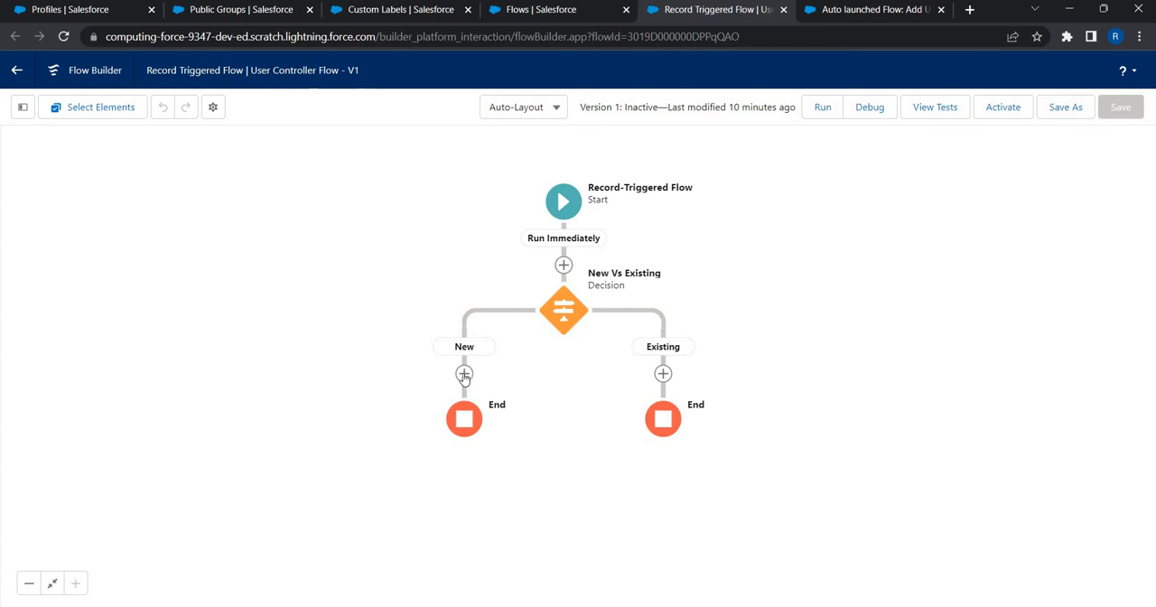
left_click(463, 374)
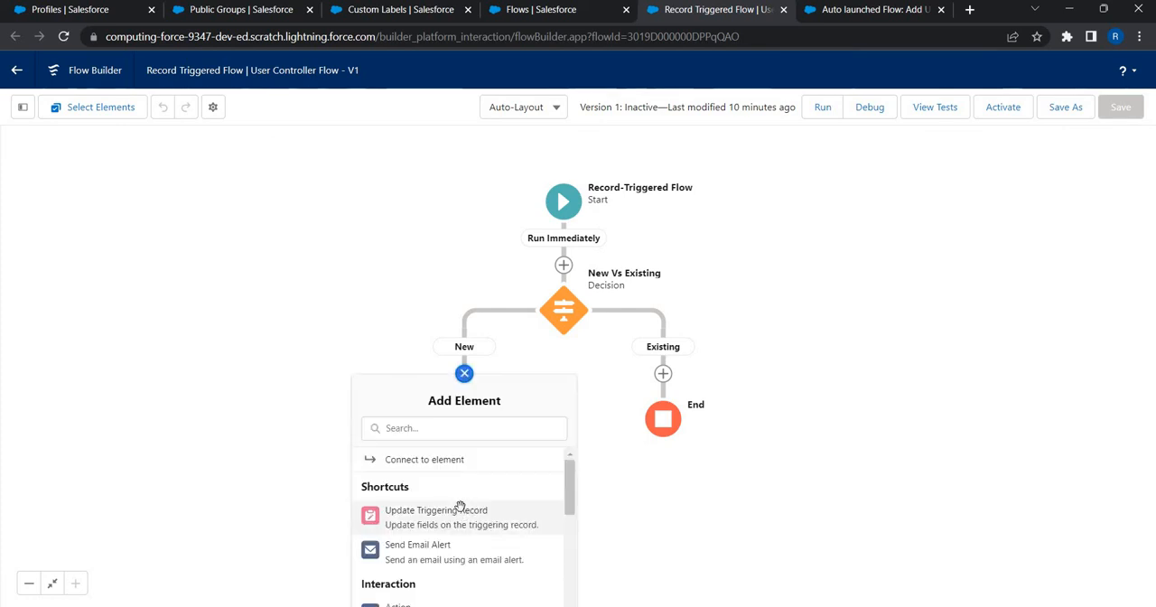
scroll(459, 507, "down", 1)
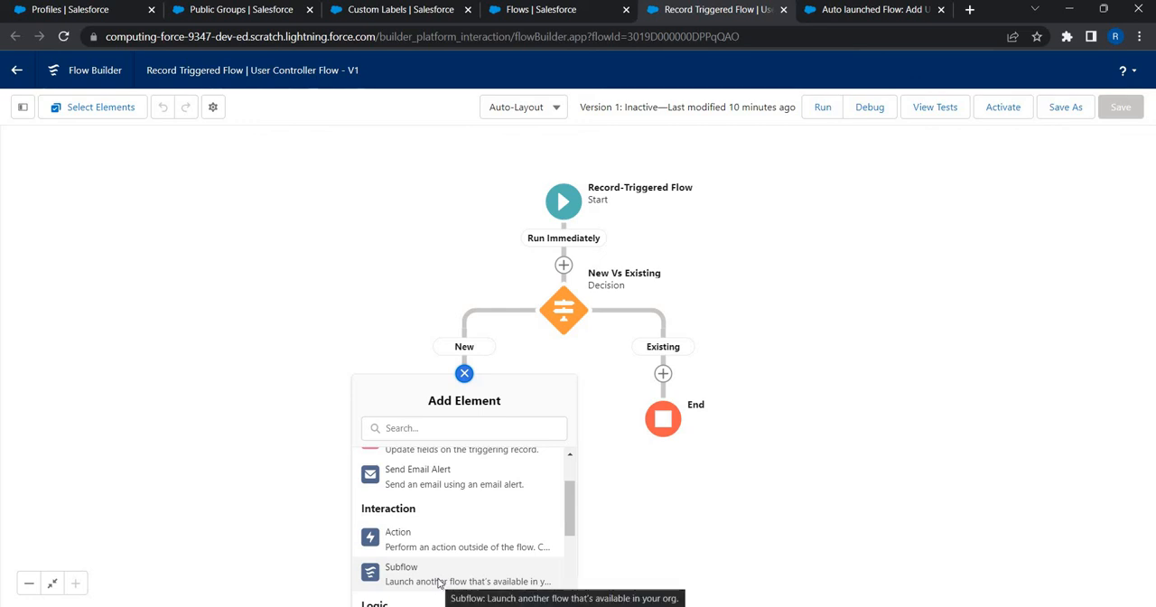
left_click(438, 578)
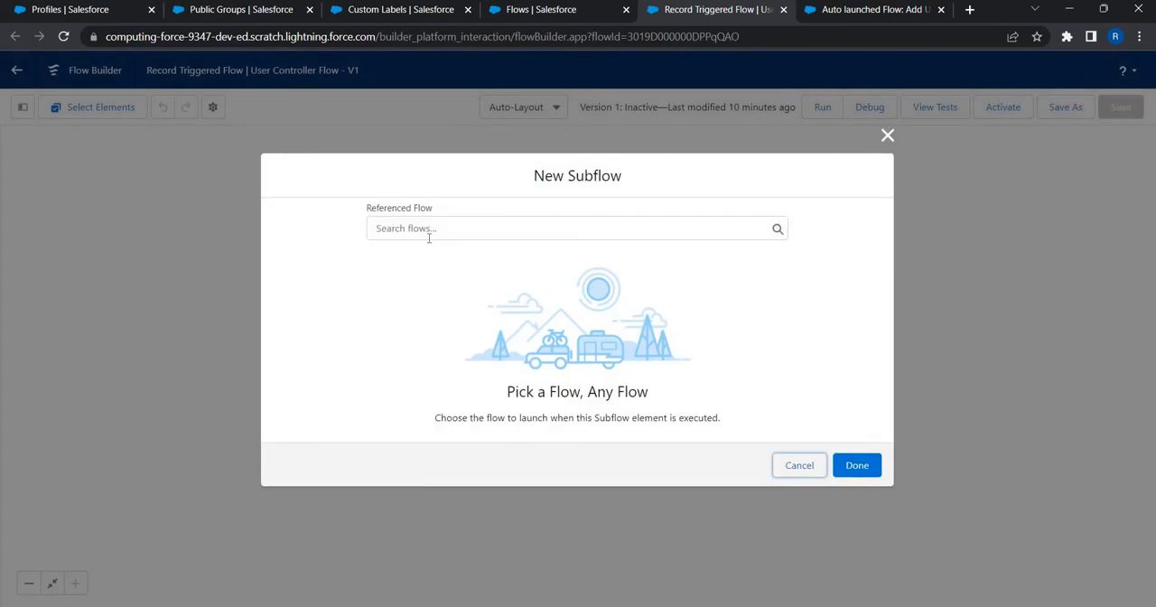
left_click(429, 235)
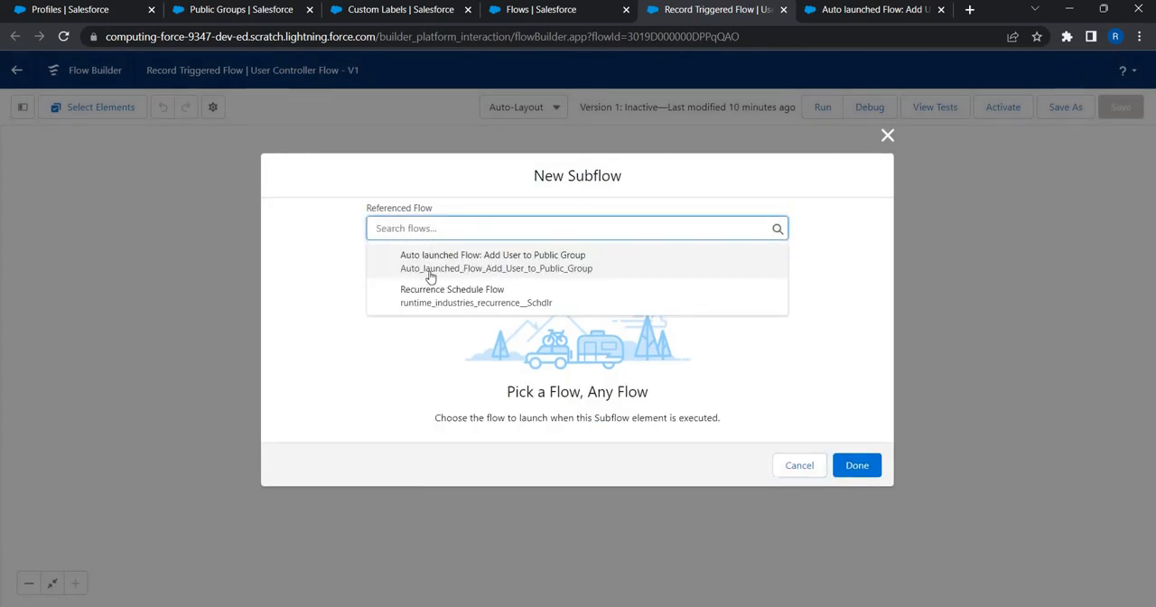
left_click(498, 264)
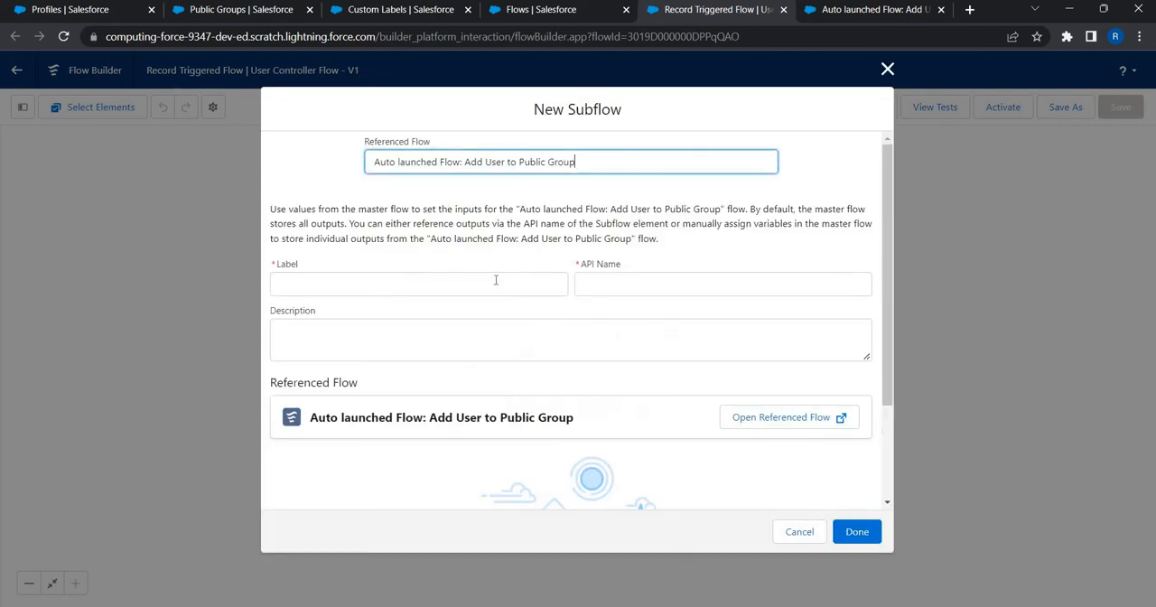
- Label the subflow "Add User to Customer Payment Receivables Group" with the matching API name Add_User_to_Customer_Payment_Receivables_Group
left_click(494, 280)
type("A")
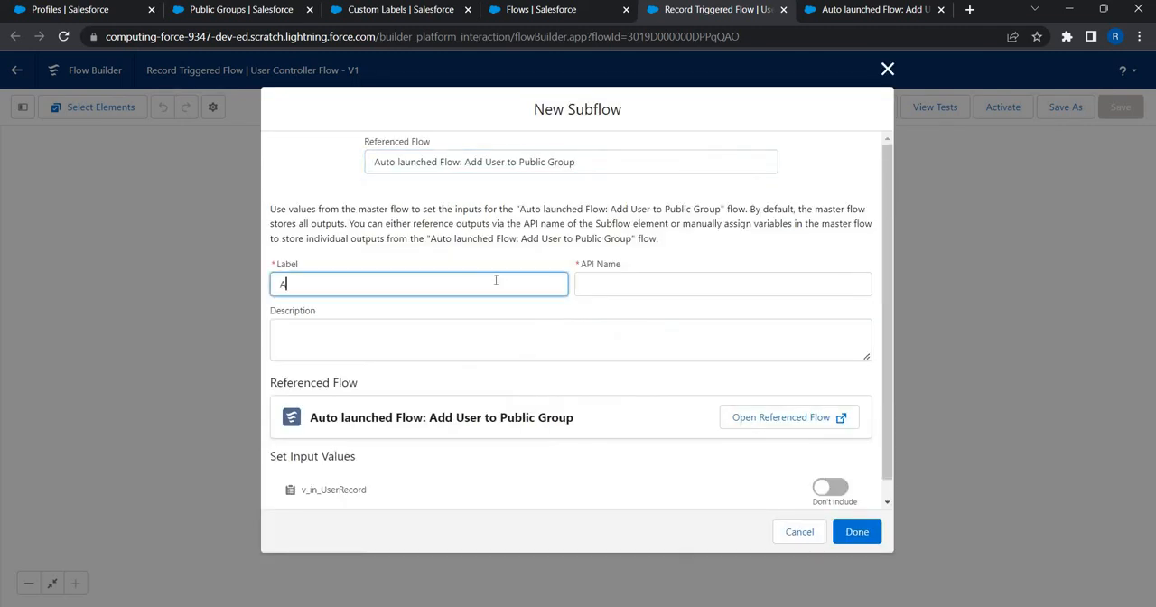
type("dd User to Customer Pay")
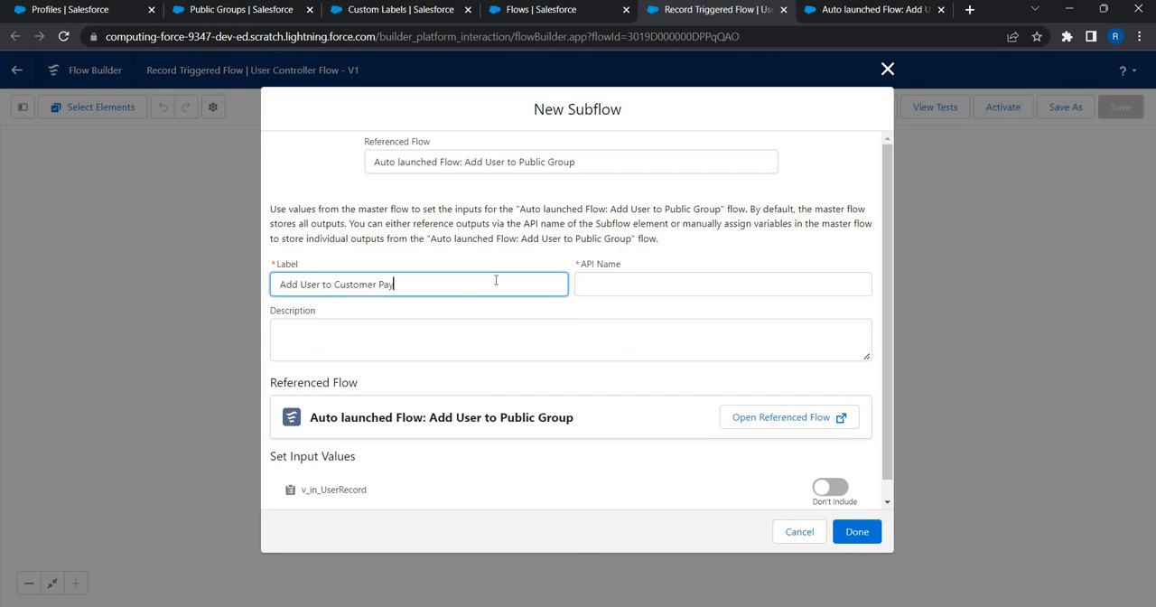
type("ment Receivables Group")
key("Tab")
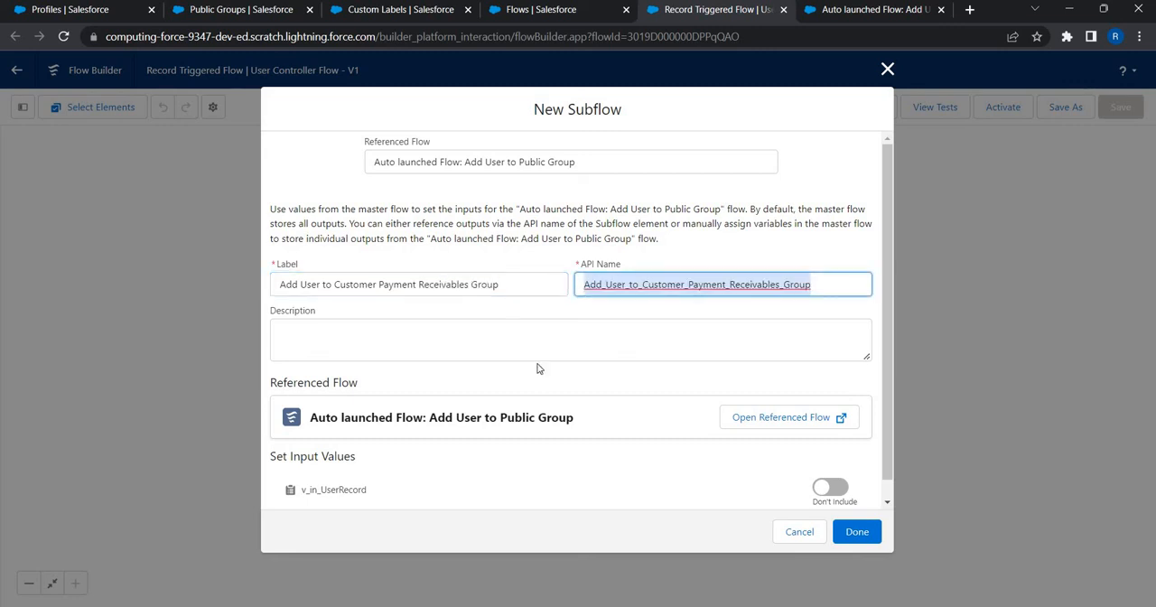
- Include the v_in_UserRecord input with the value {!$Record}, and finish the Subflow element
scroll(779, 442, "down", 1)
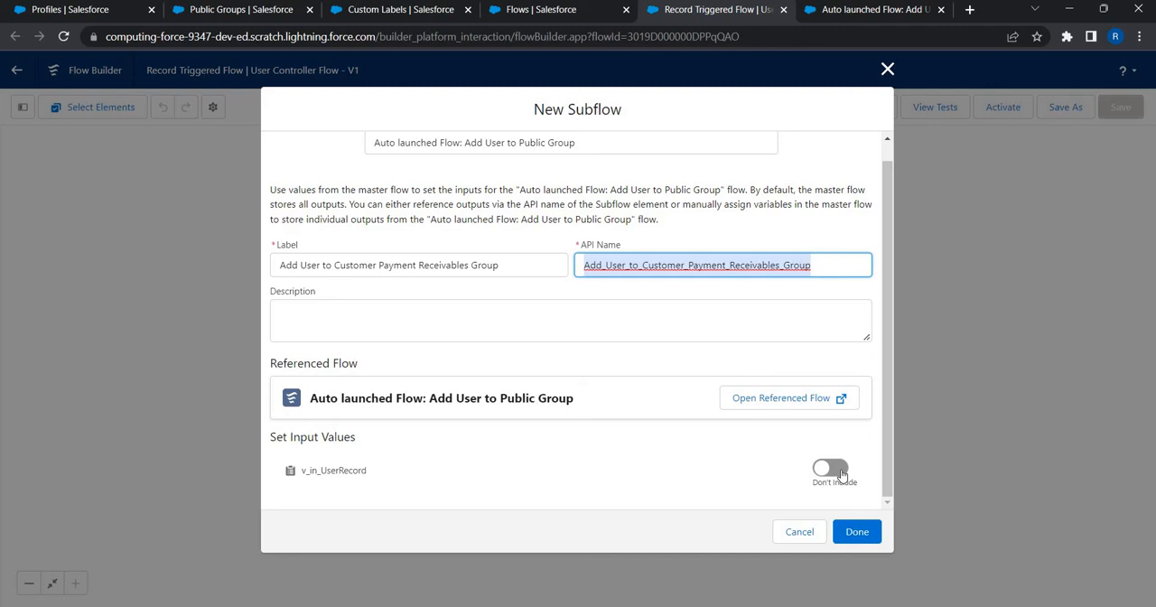
left_click(839, 469)
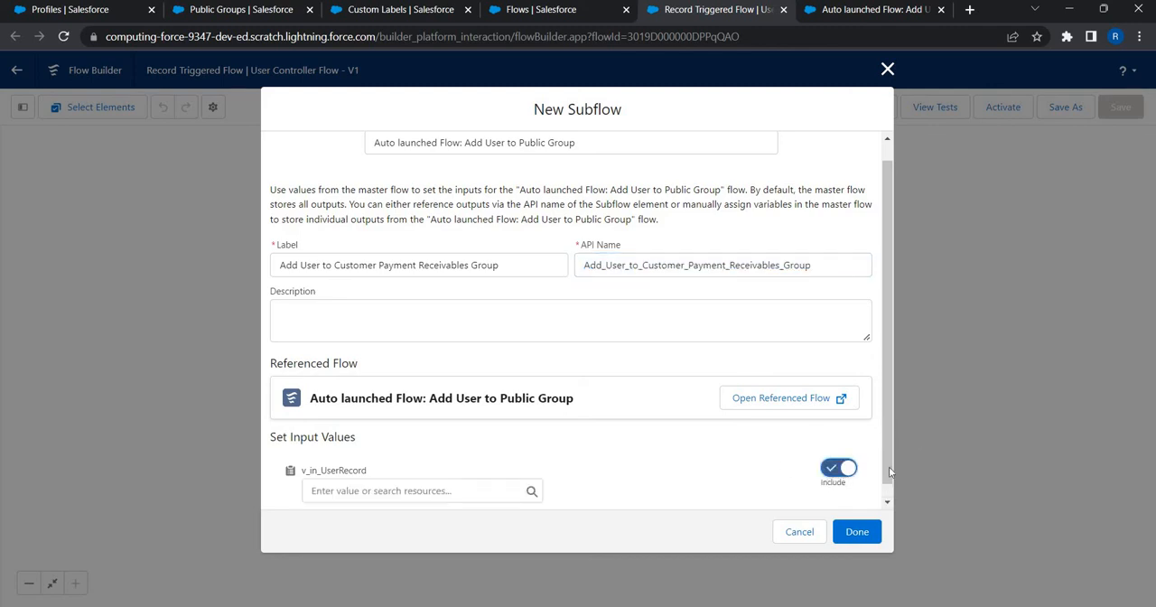
scroll(382, 477, "down", 1)
left_click(382, 476)
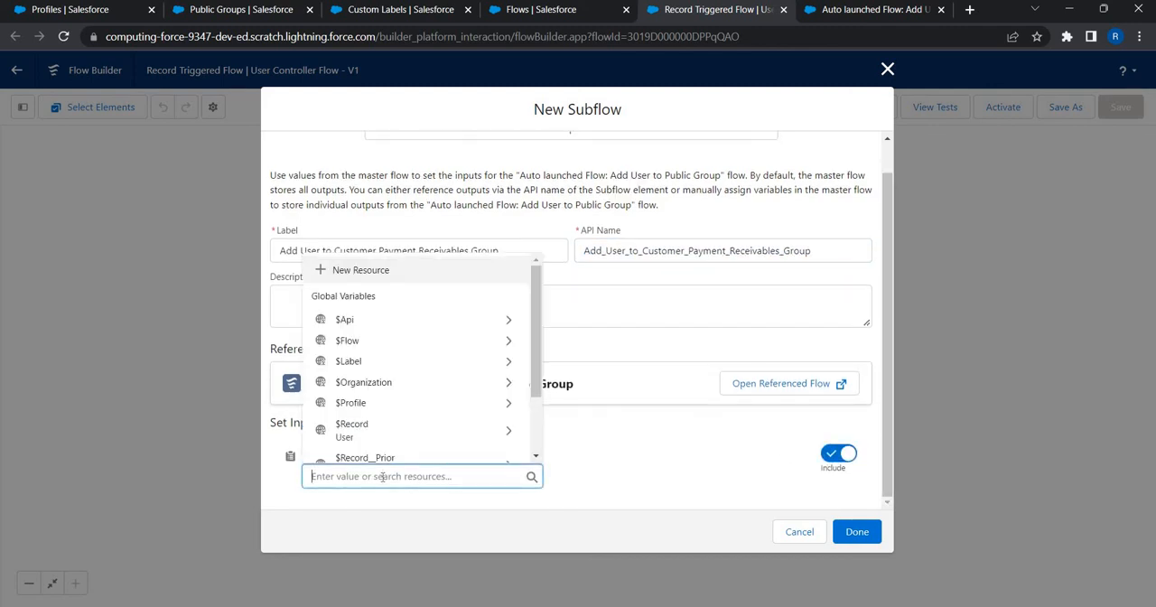
type("record")
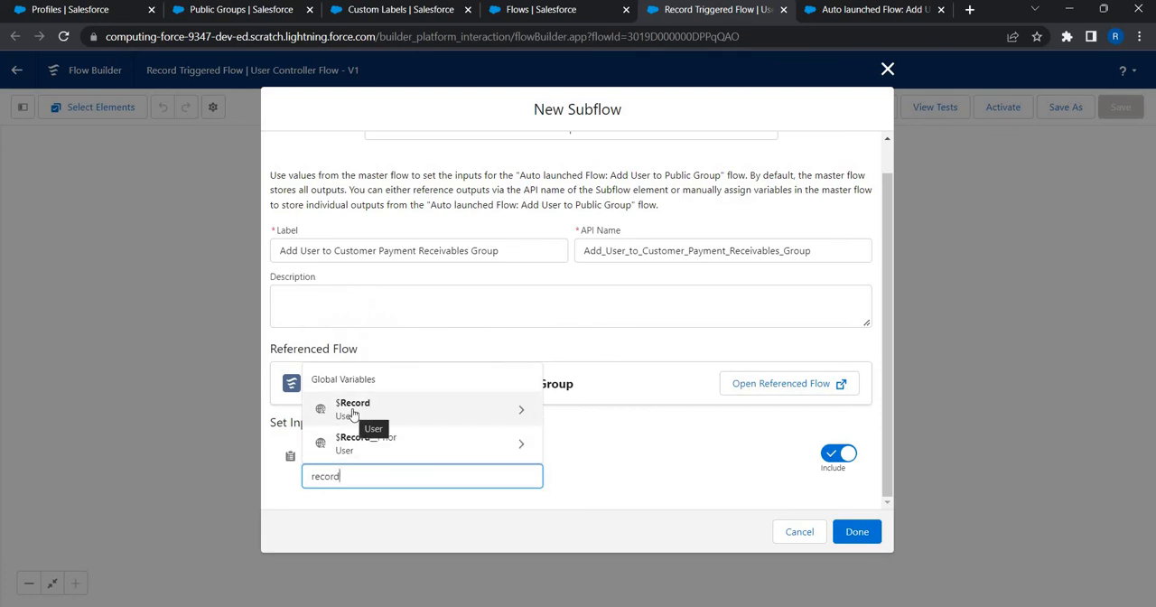
left_click(353, 408)
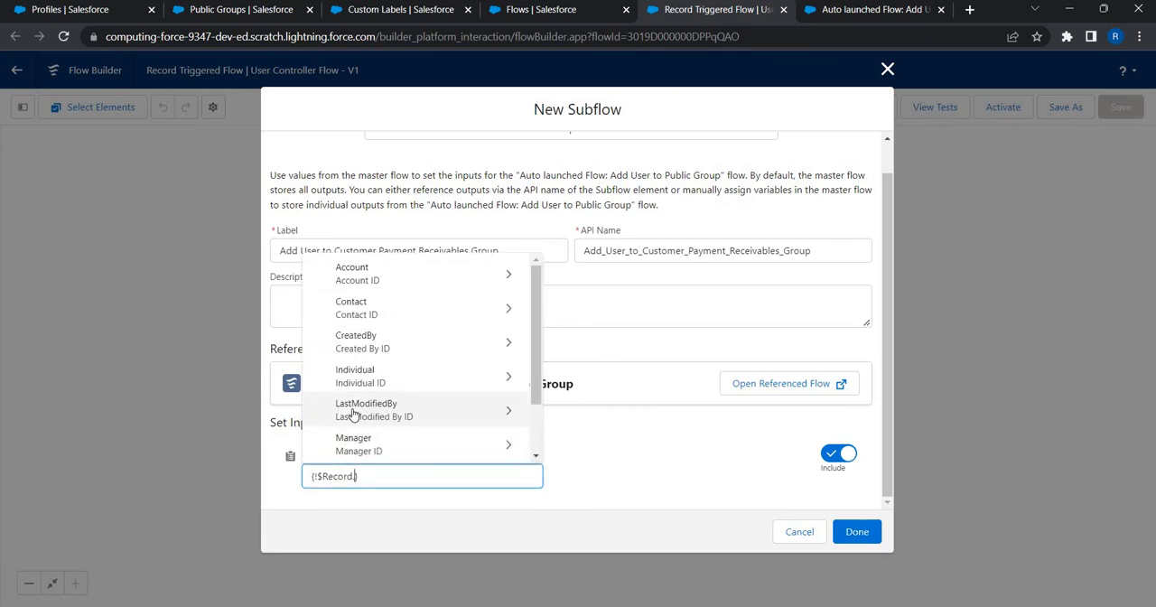
key("BackSpace")
left_click(283, 465)
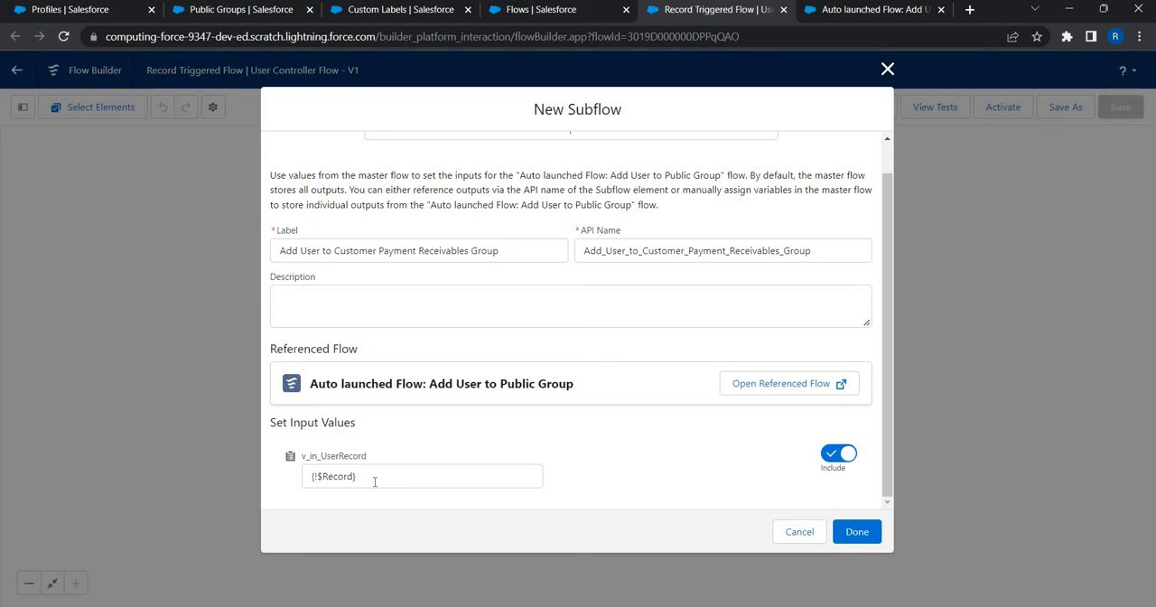
left_click(871, 534)
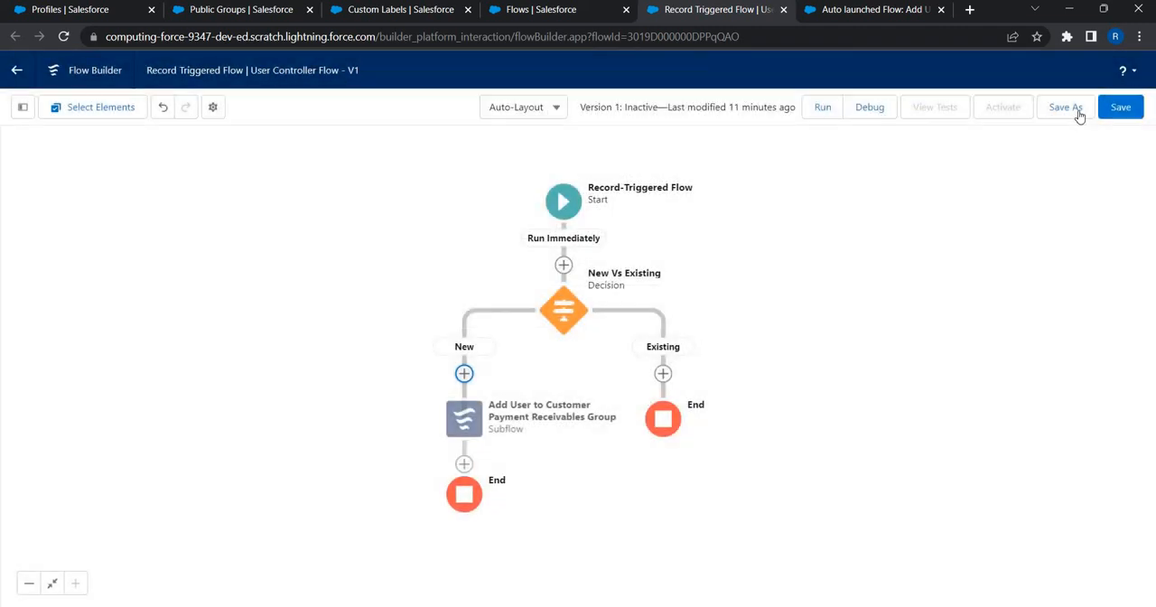
- Save and activate the Record Triggered Flow | User Controller Flow
left_click(1100, 115)
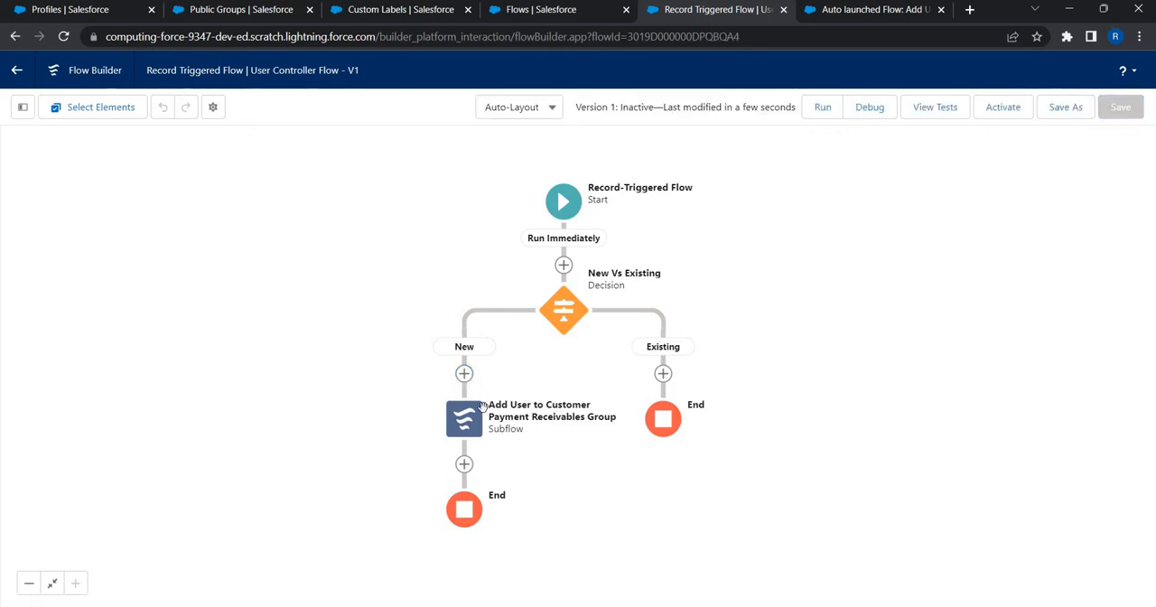
left_click(1006, 119)
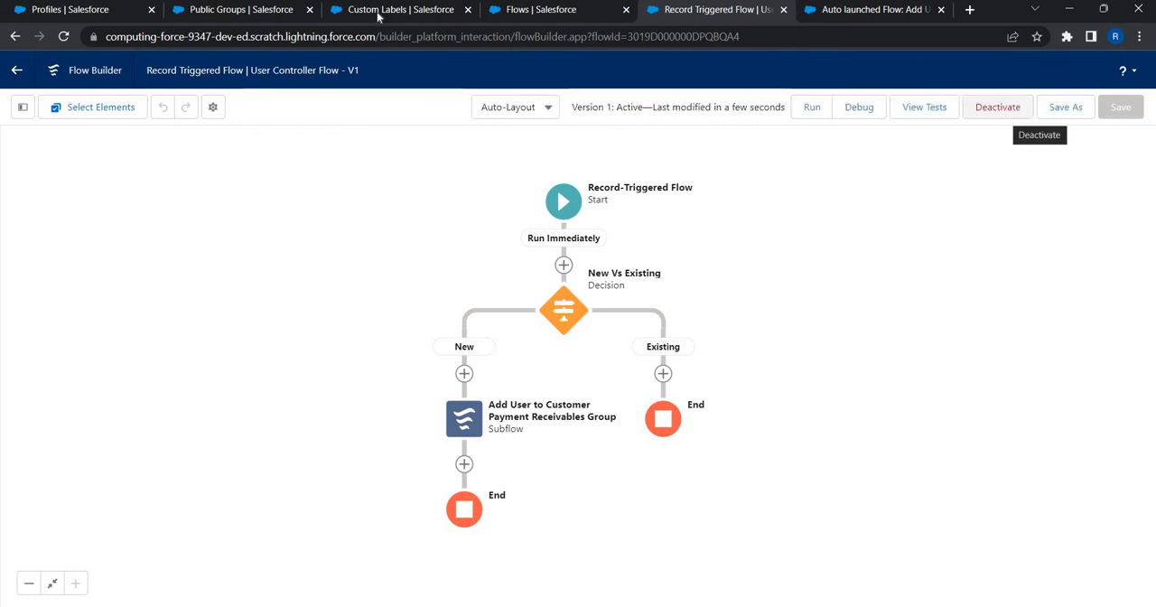
- Find the Users page in Setup and start creating a new user
left_click(56, 10)
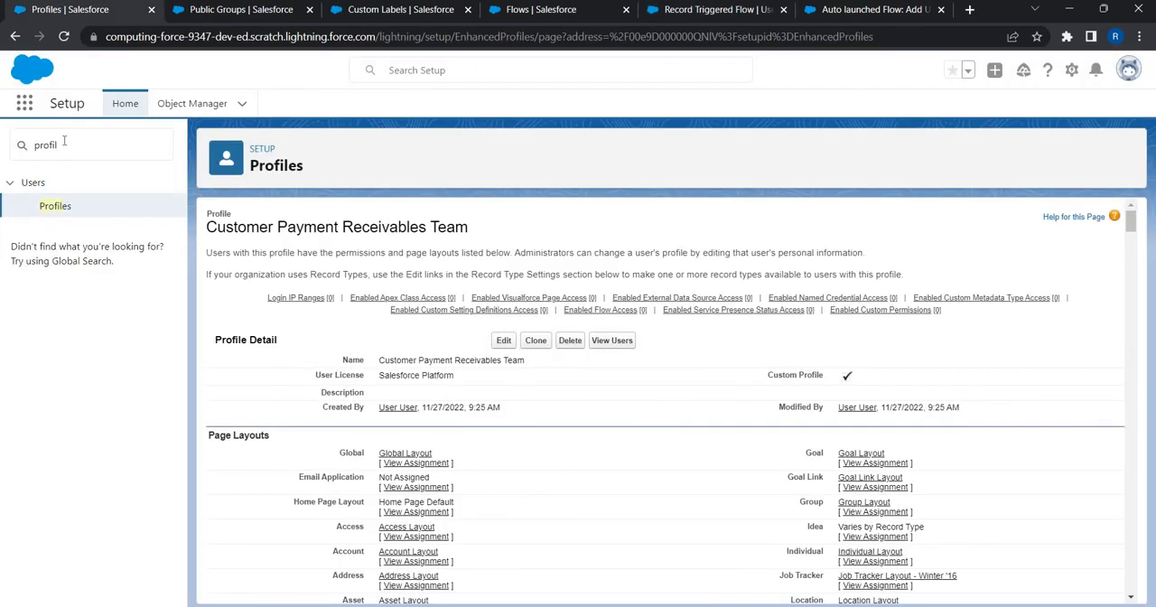
double_click(64, 141)
type("user")
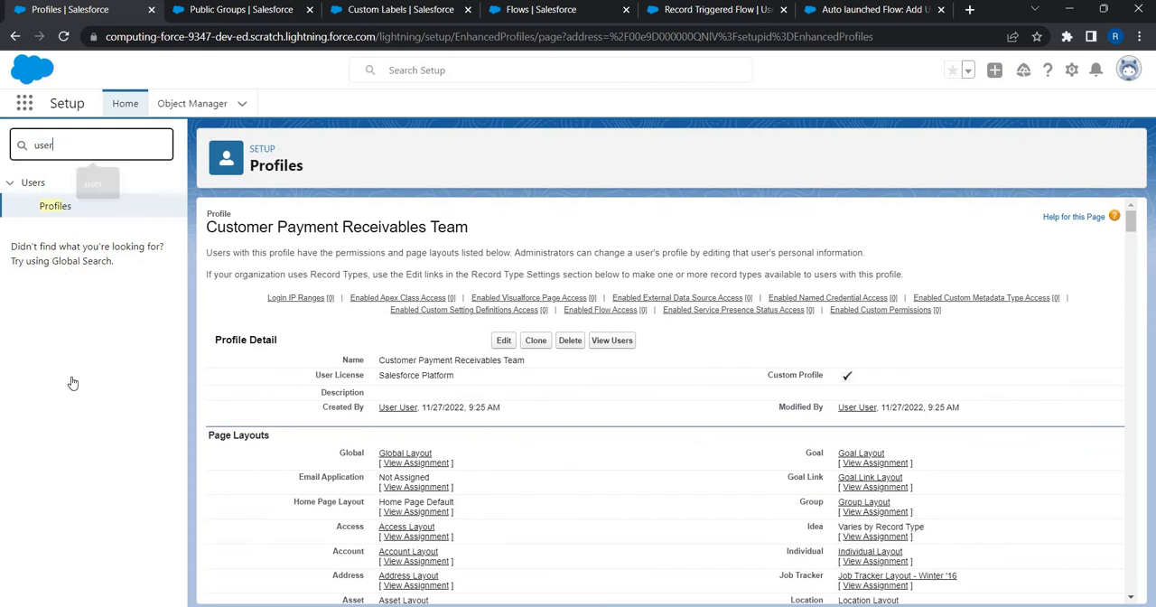
left_click(51, 373)
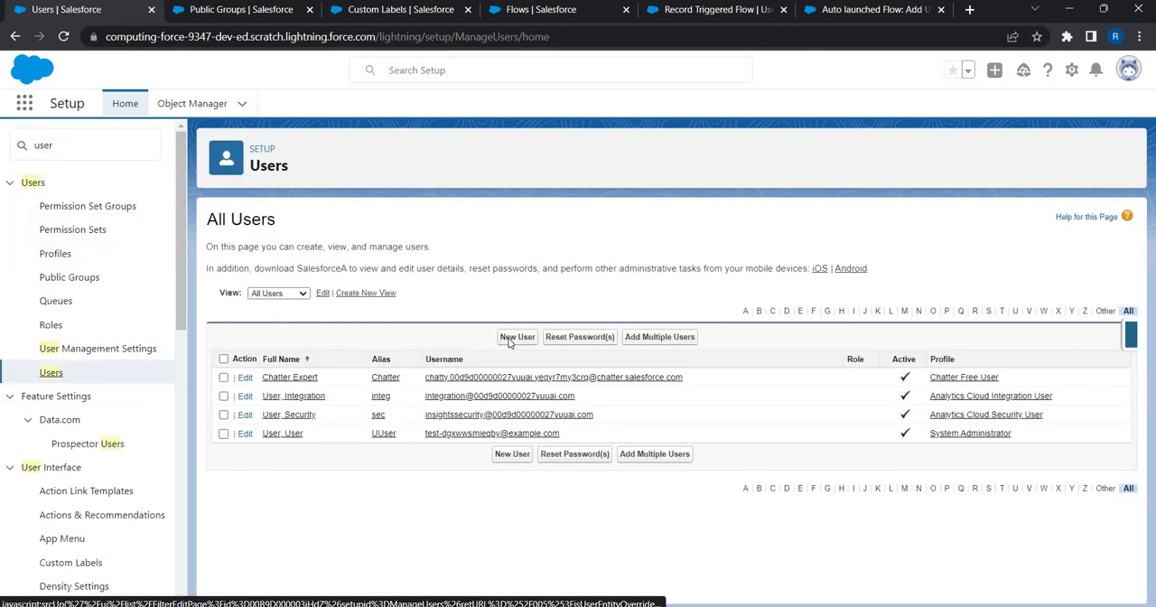
left_click(514, 338)
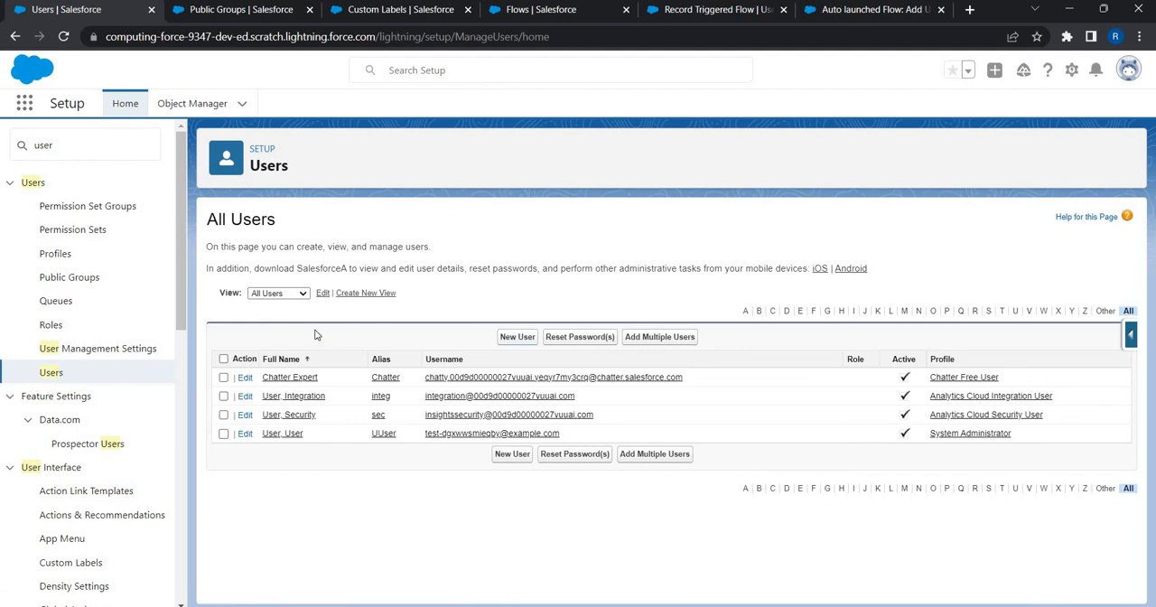
- Enter the new user's first name, last name and email address, keeping the automatically filled alias, username and nickname
left_click(429, 307)
type("John")
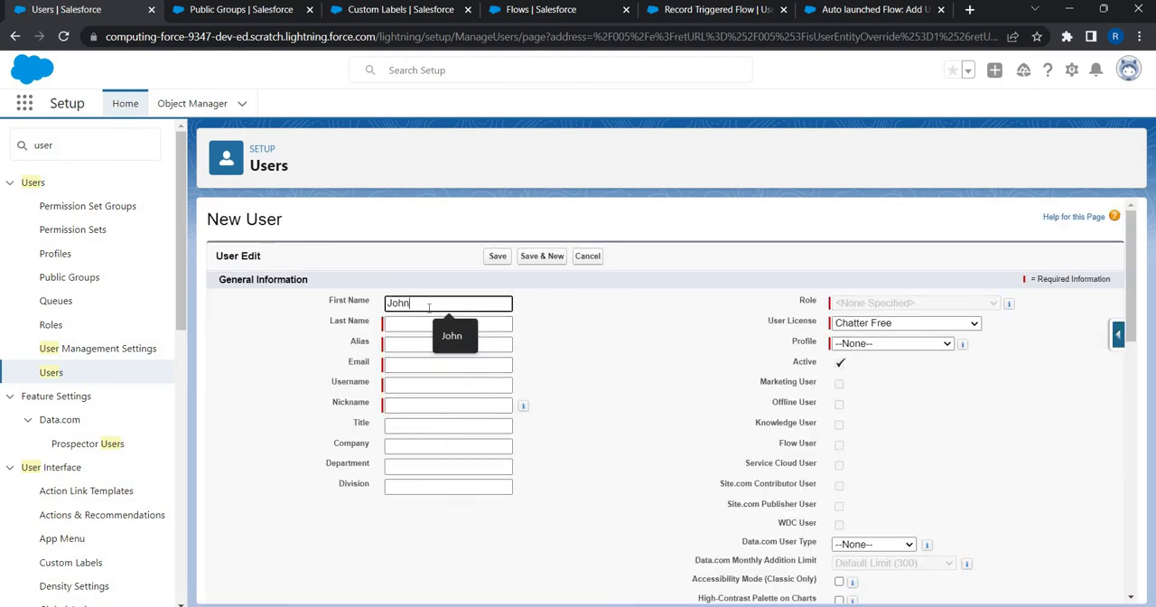
key("Tab")
type("Wick")
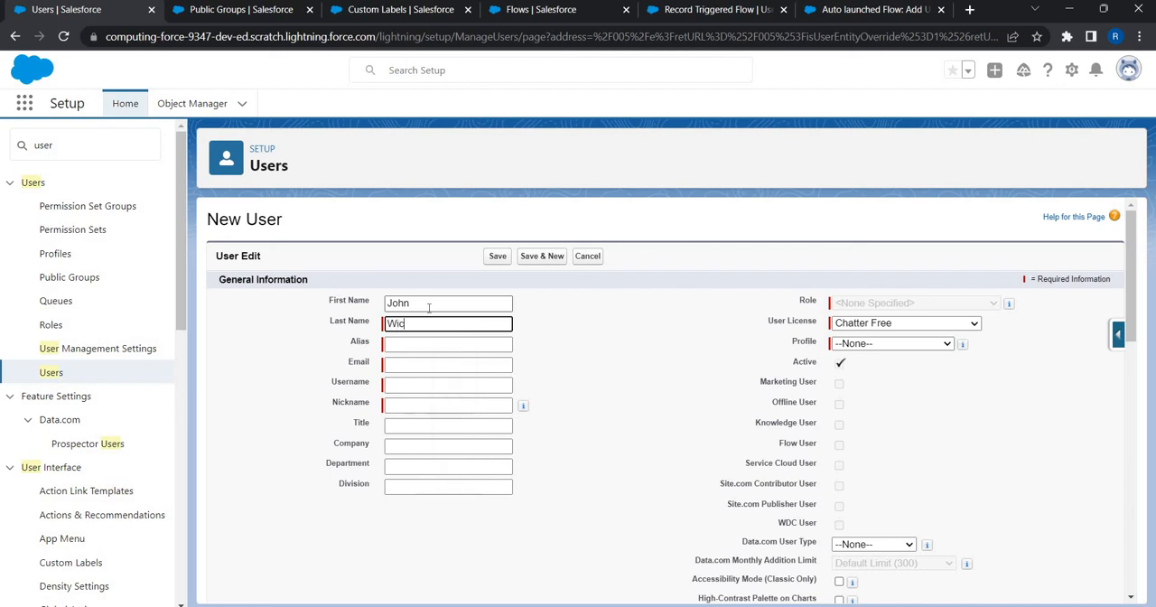
key("Tab")
key("Tab")
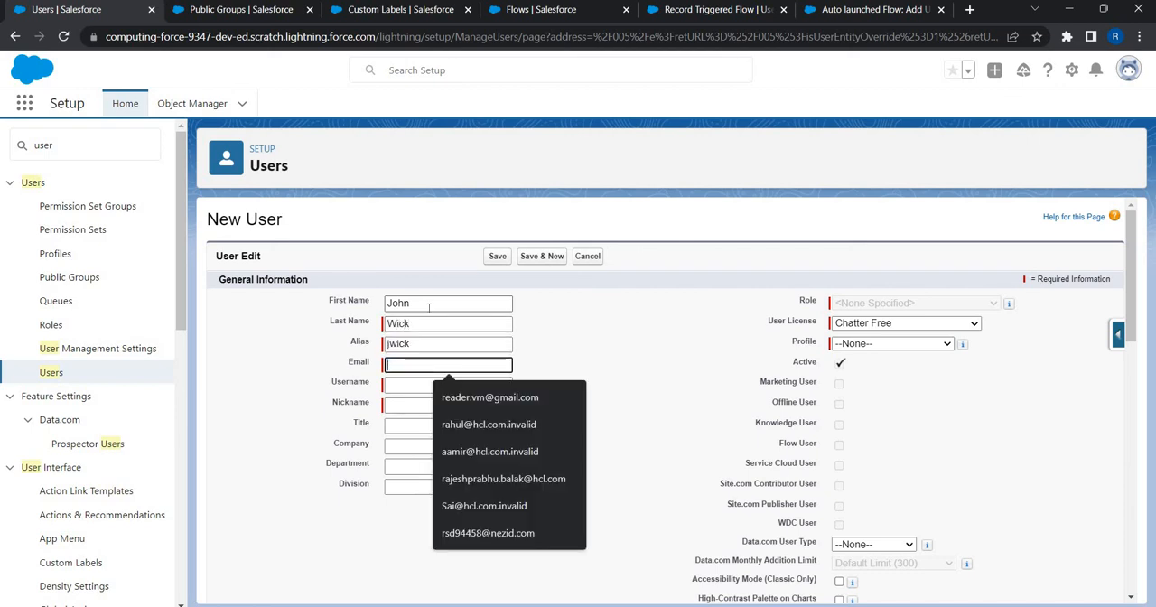
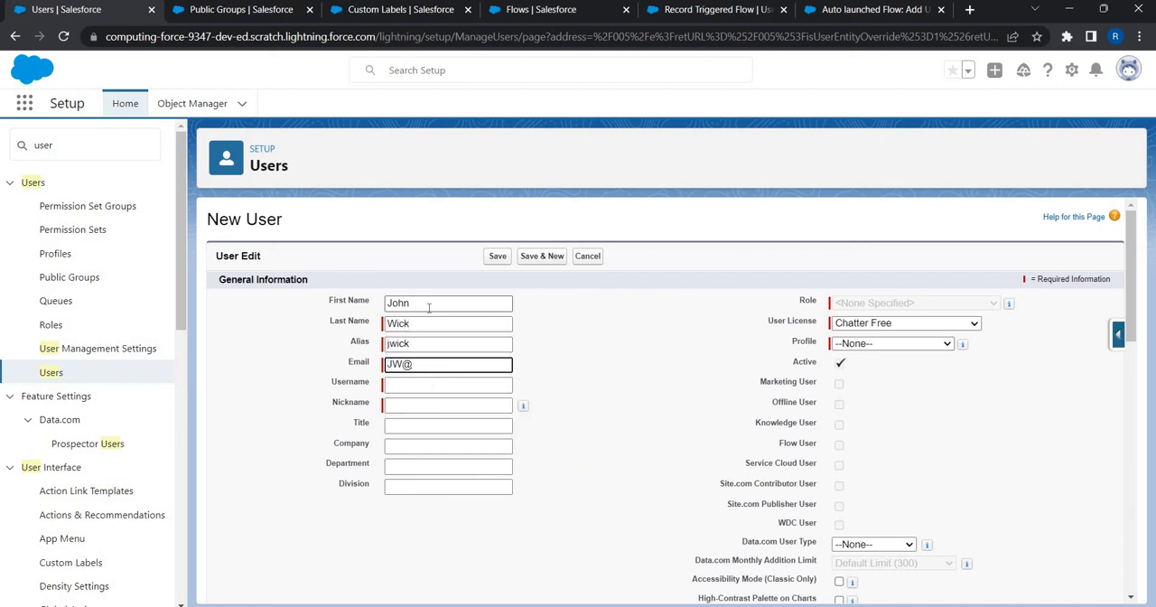
key("Tab")
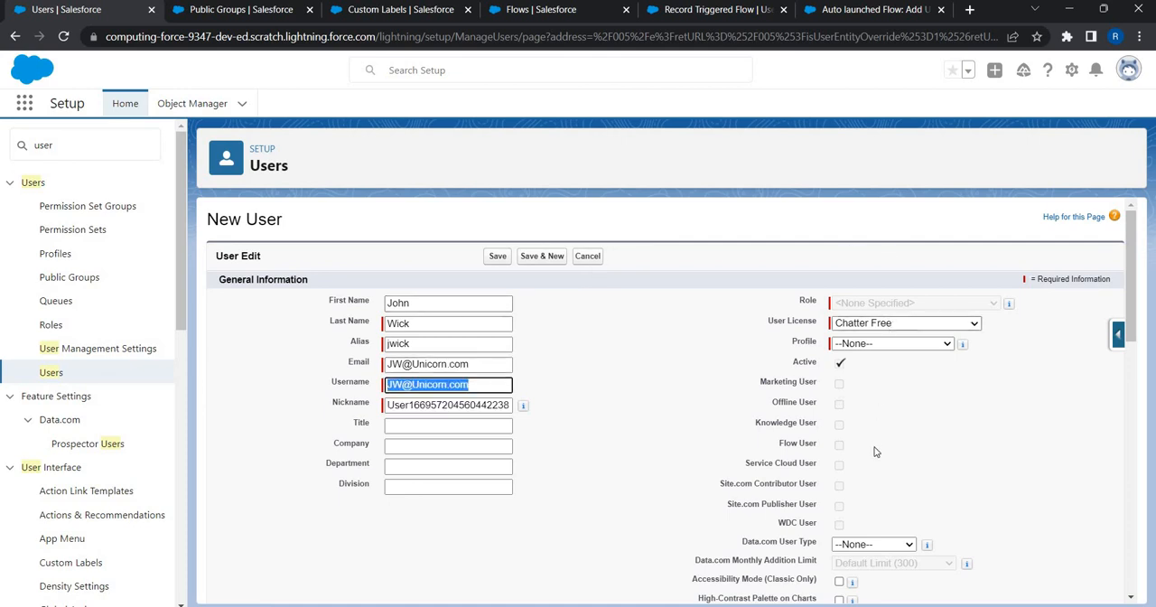
- Assign the Salesforce Platform license and the Customer Payment Receivables Team profile, and save the new user
left_click(905, 323)
left_click(889, 432)
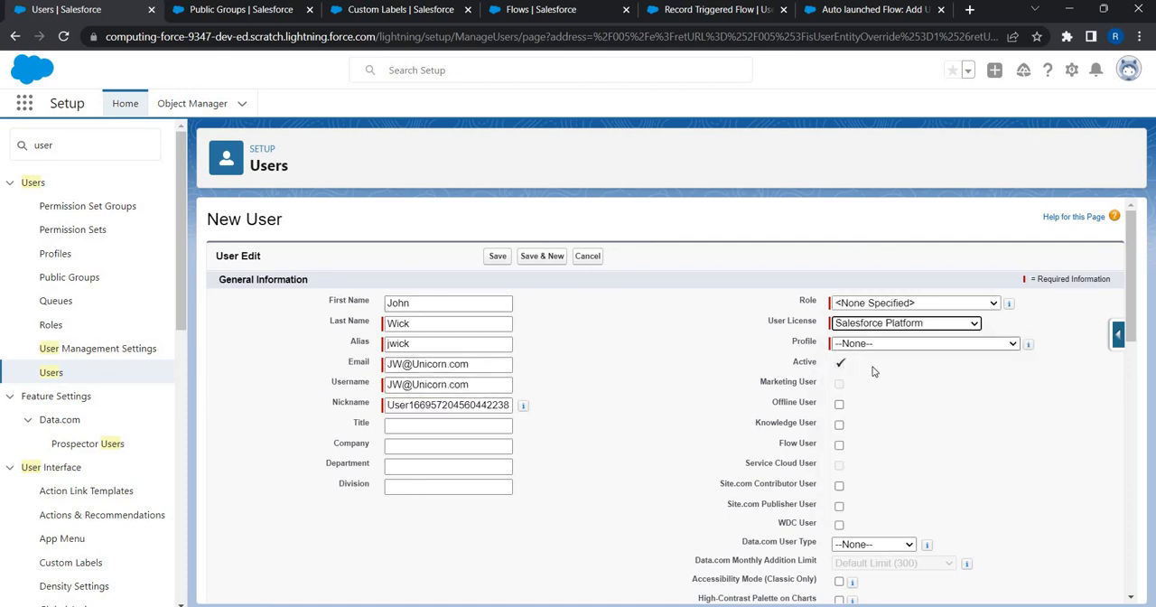
left_click(872, 343)
left_click(872, 368)
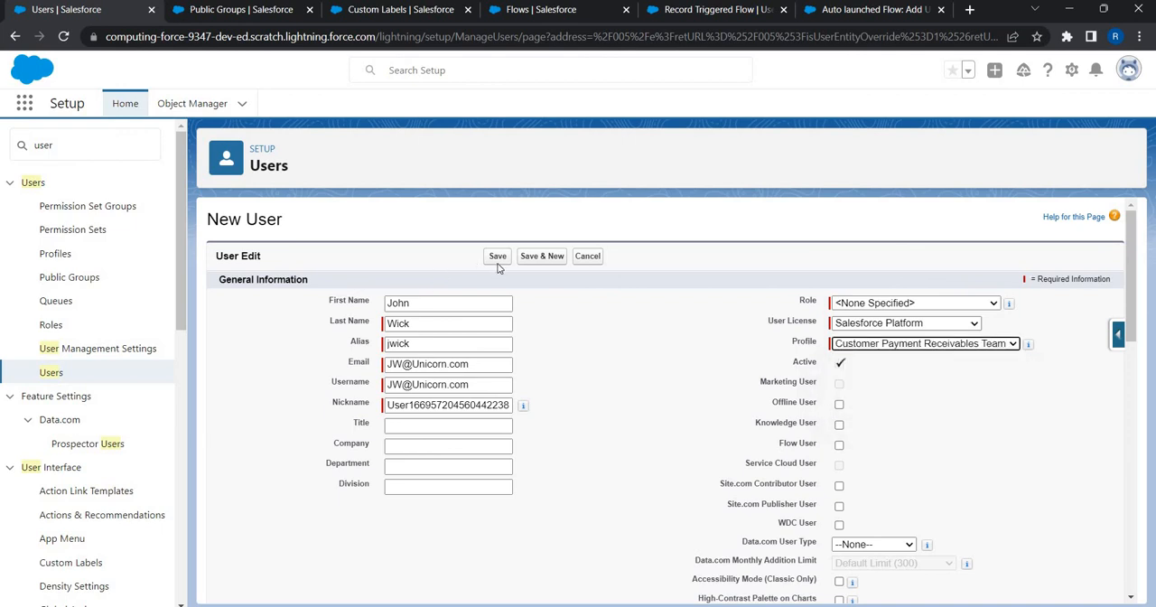
left_click(497, 258)
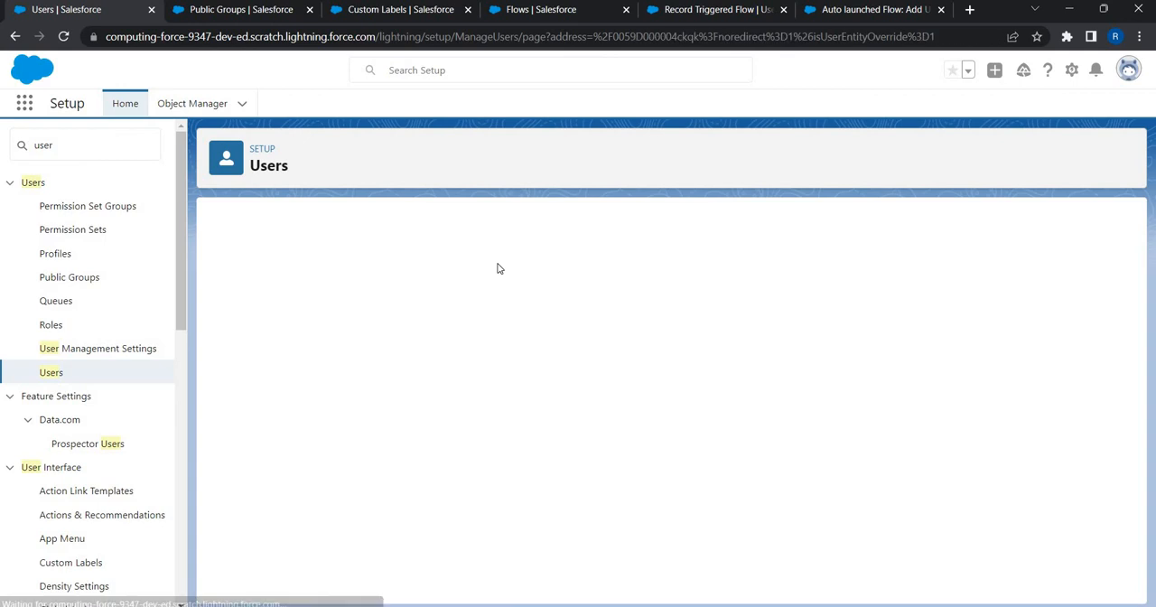
- Open the Customer Payment Receivables Group among the public groups to check whether the new user is a member
left_click(279, 16)
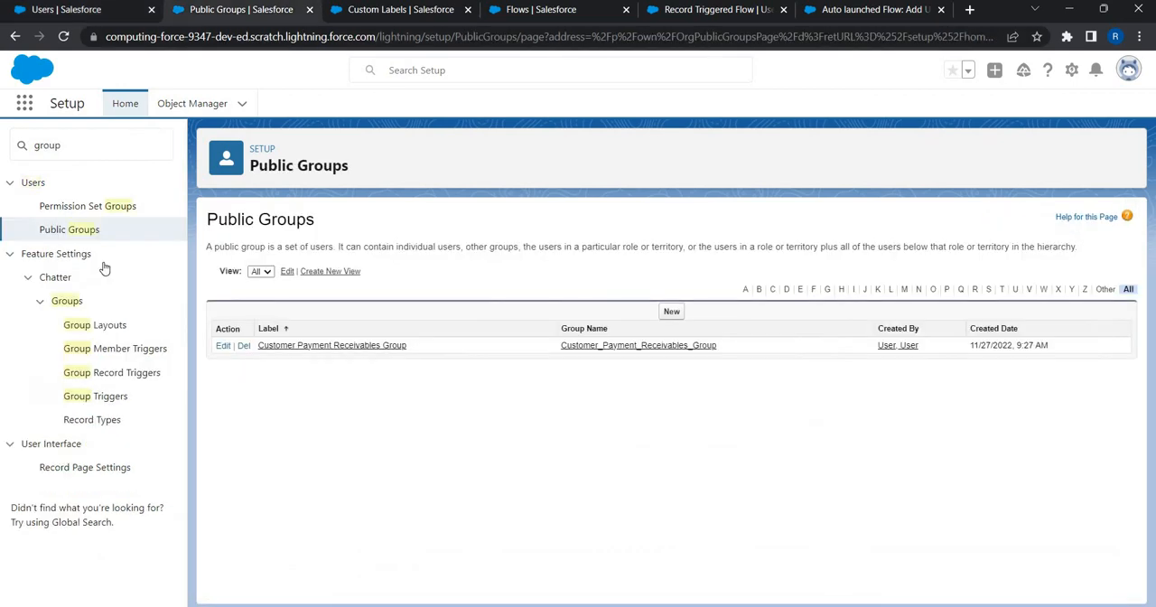
left_click(336, 349)
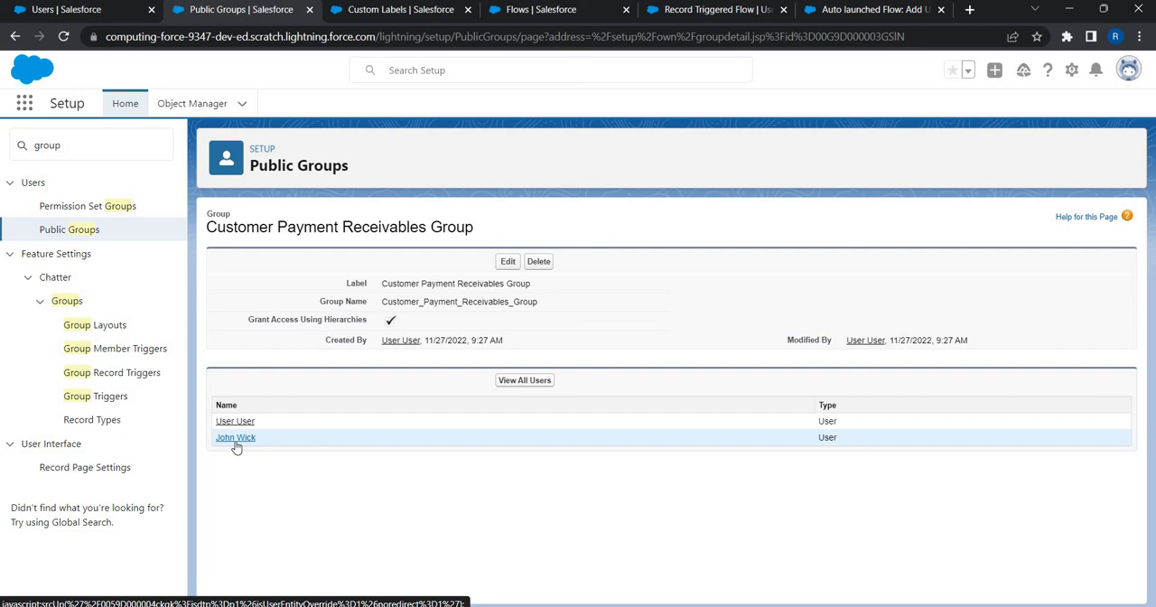
- Review the User Controller Flow in Flow Builder, and switch to the How To Series - Salesforce Flow presentation window
left_click(729, 11)
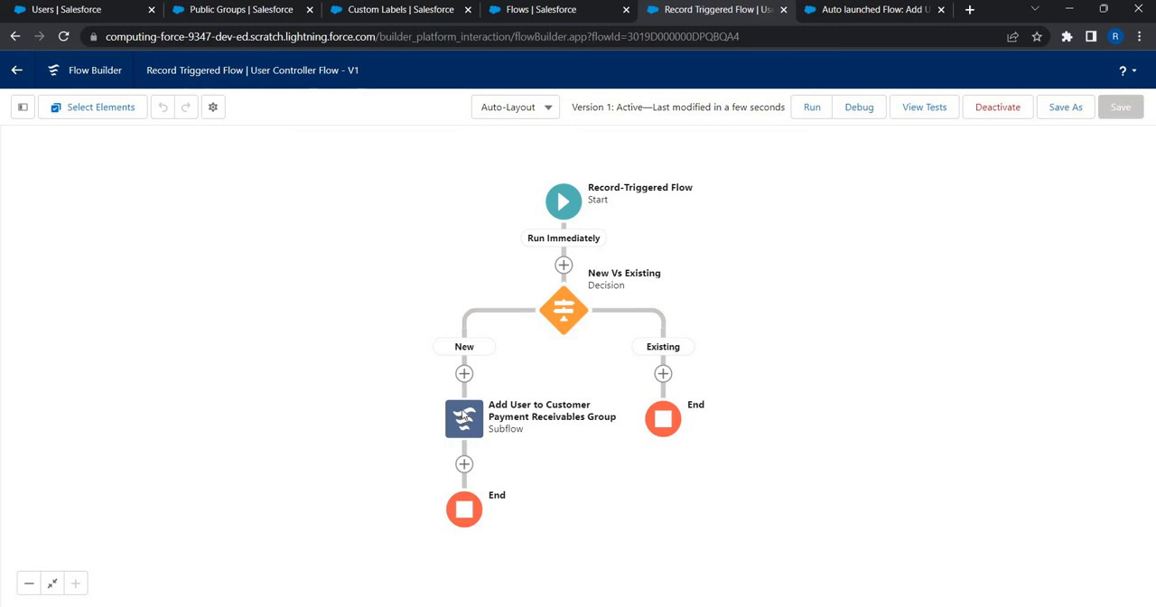
key("alt+Tab")
key("alt+Tab")
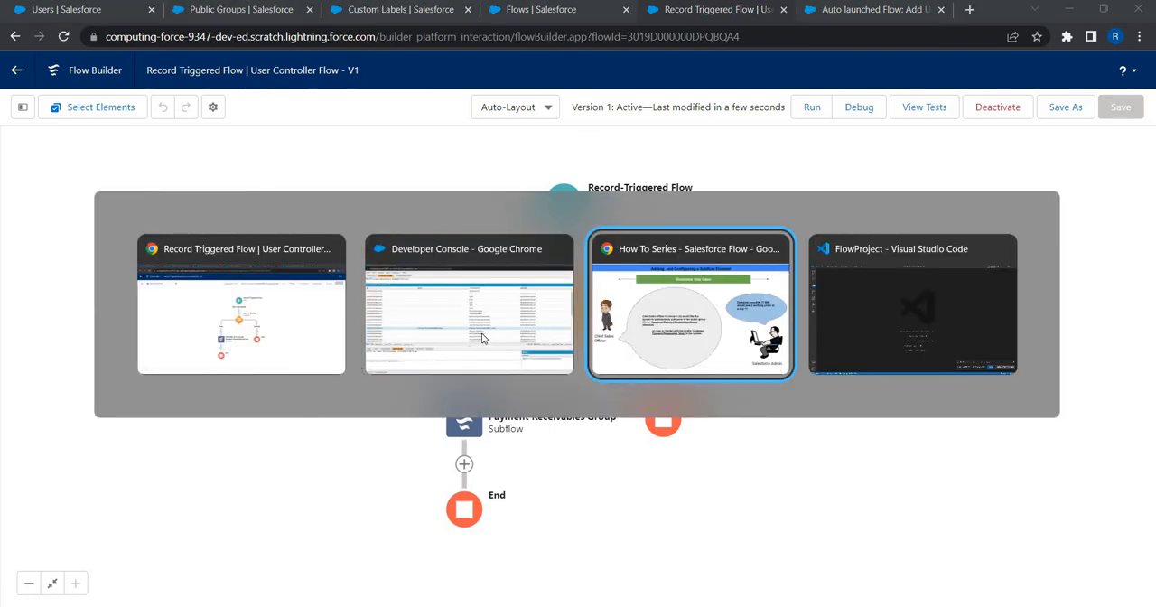